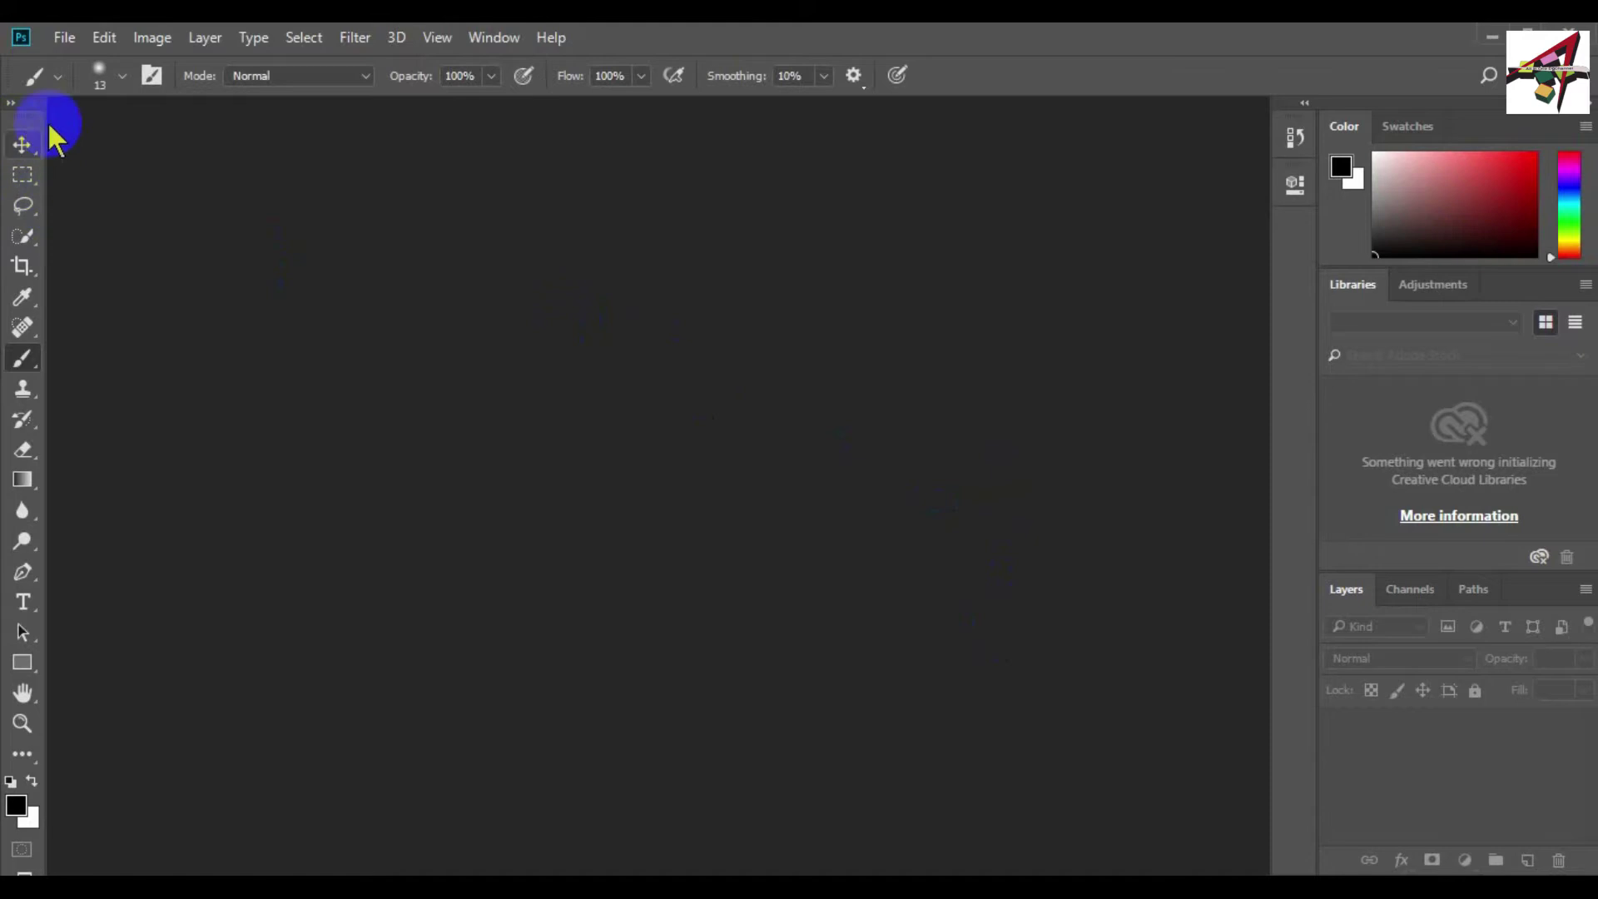
# - Toggle the toolbar between two columns and one, ending as a single column
pyautogui.click(11, 103)
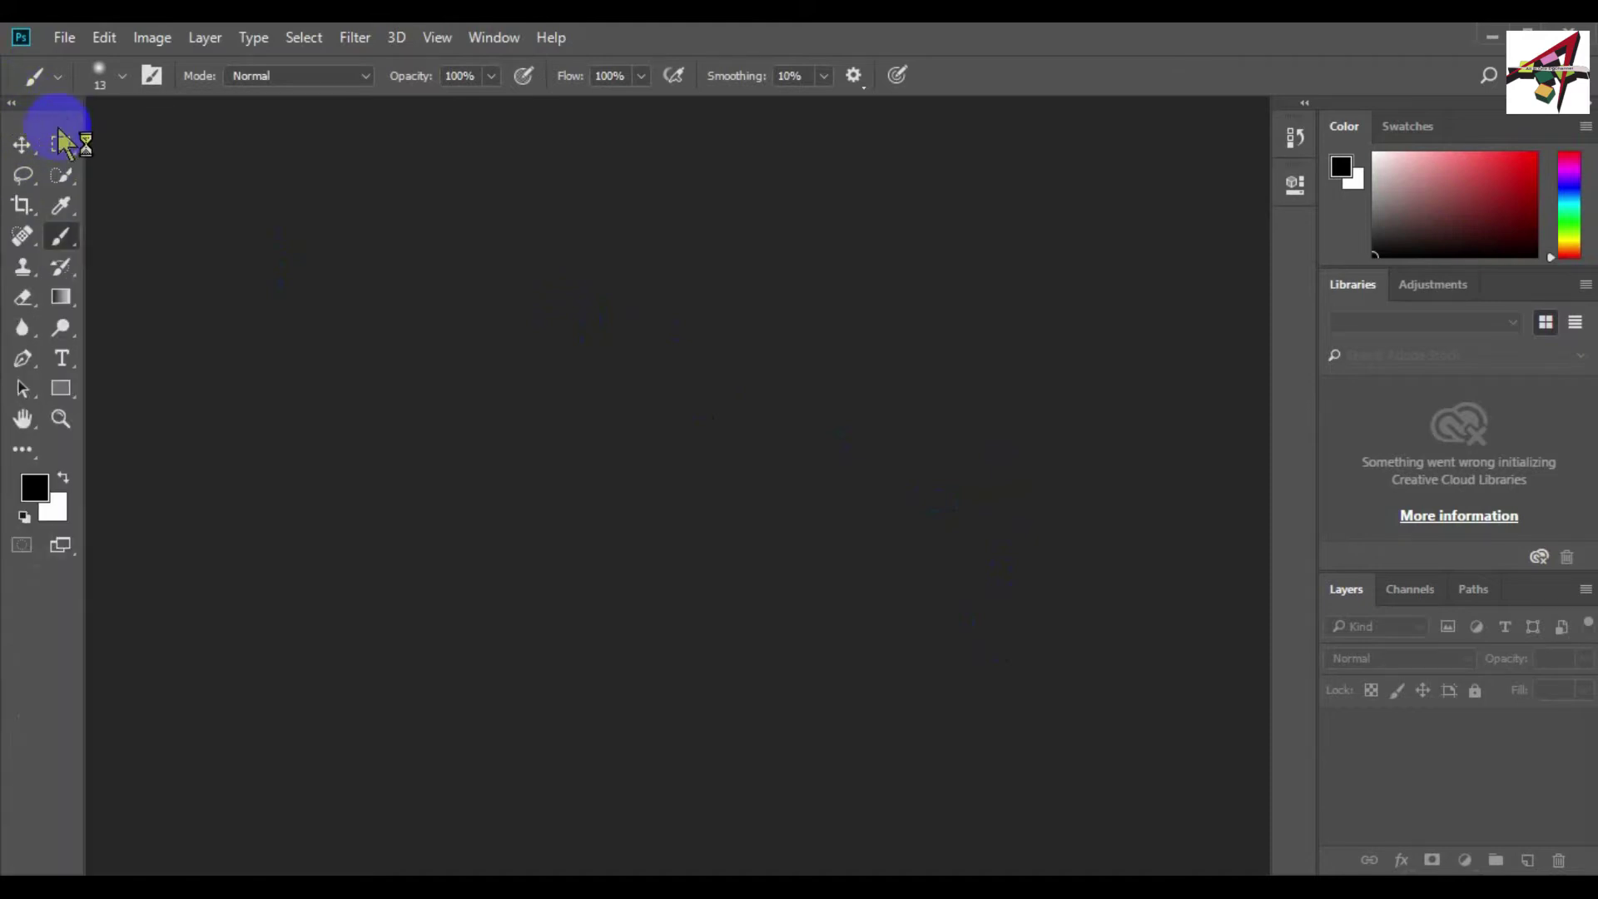
pyautogui.click(66, 519)
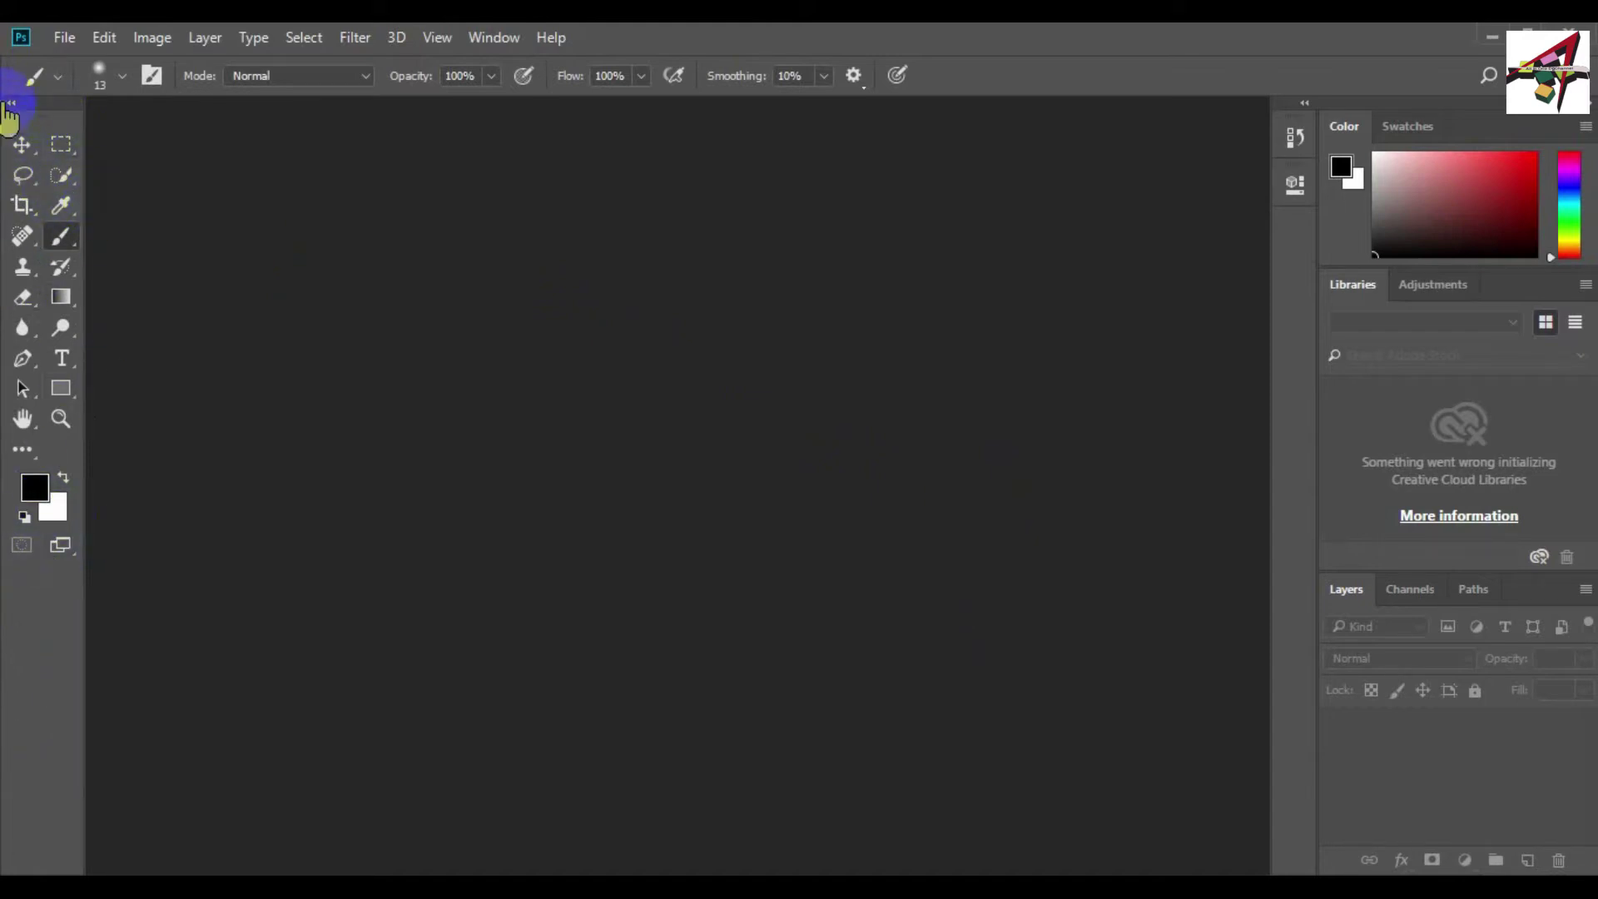
pyautogui.click(12, 104)
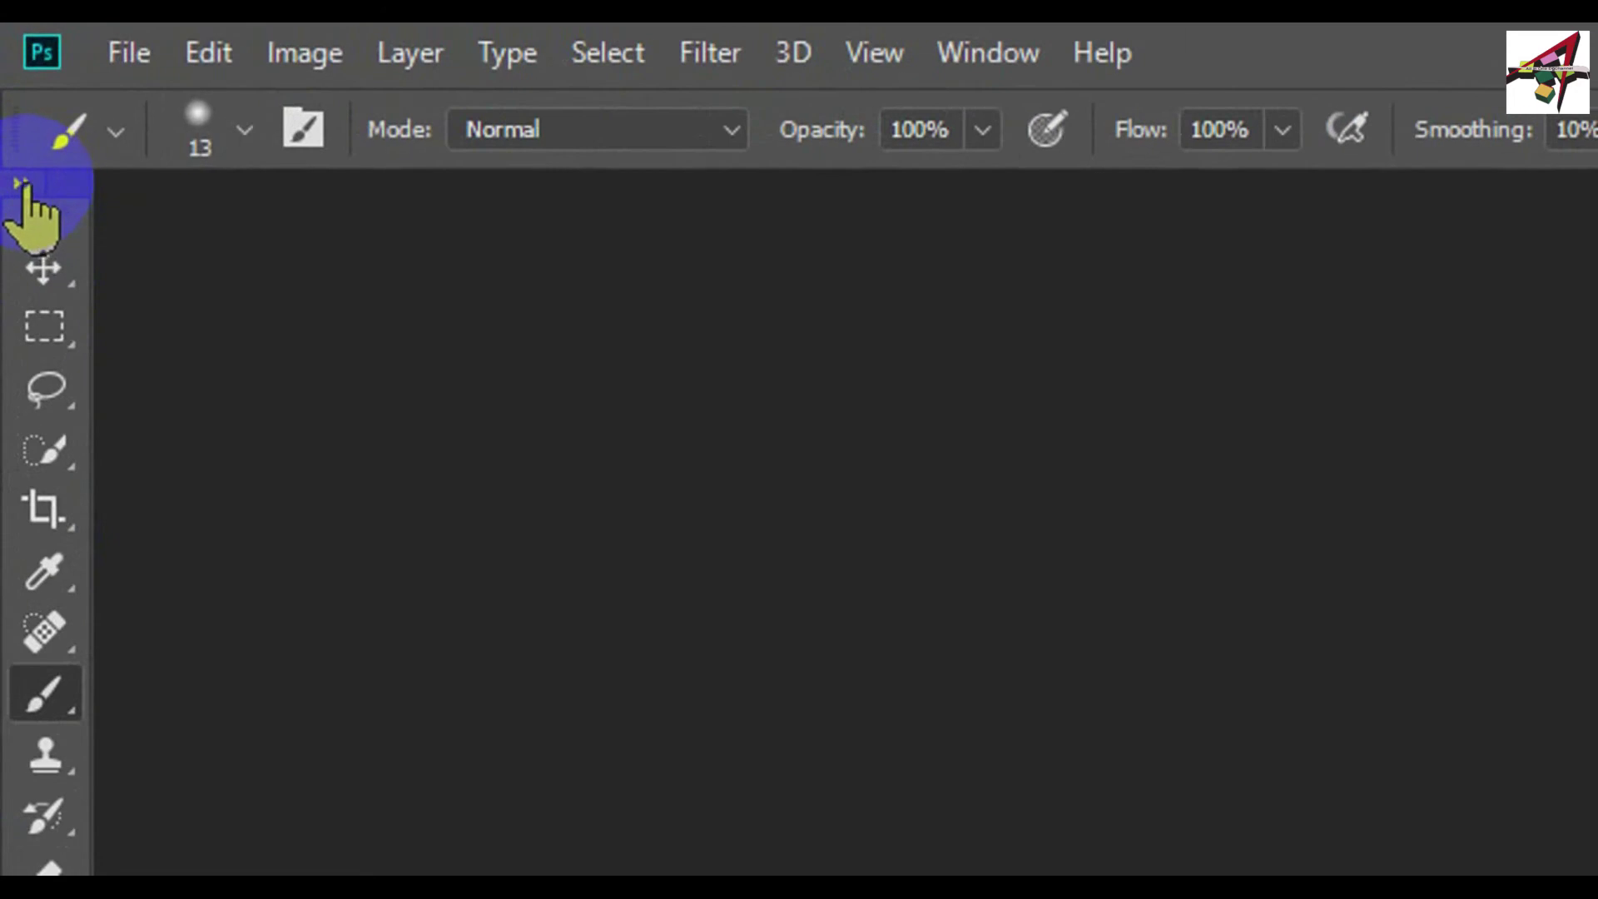
pyautogui.click(22, 183)
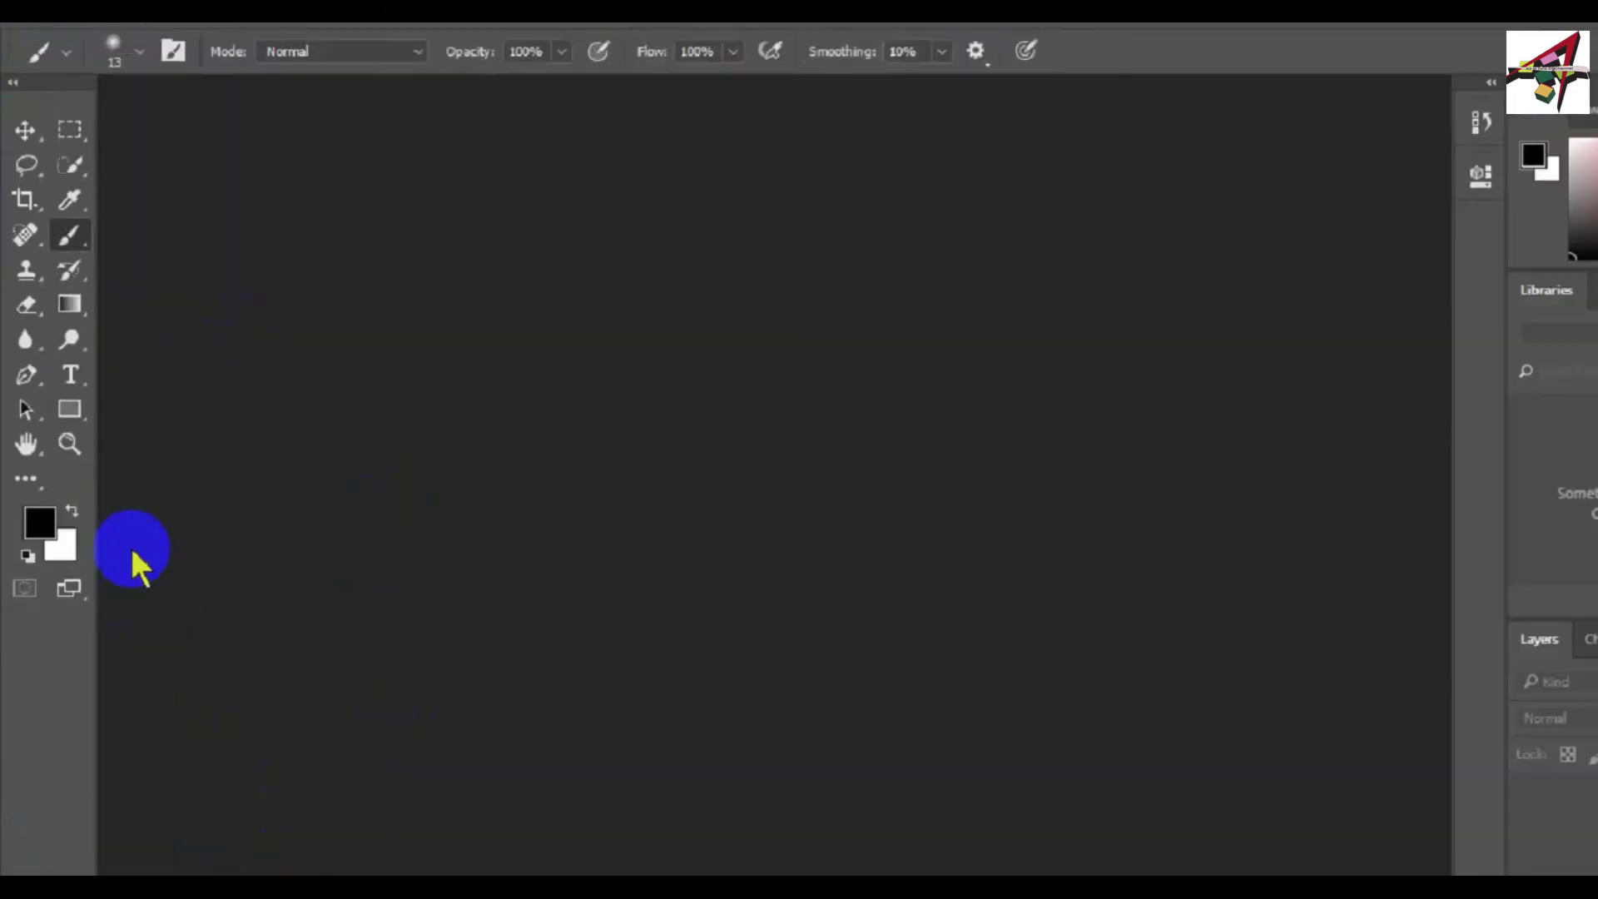
pyautogui.click(11, 102)
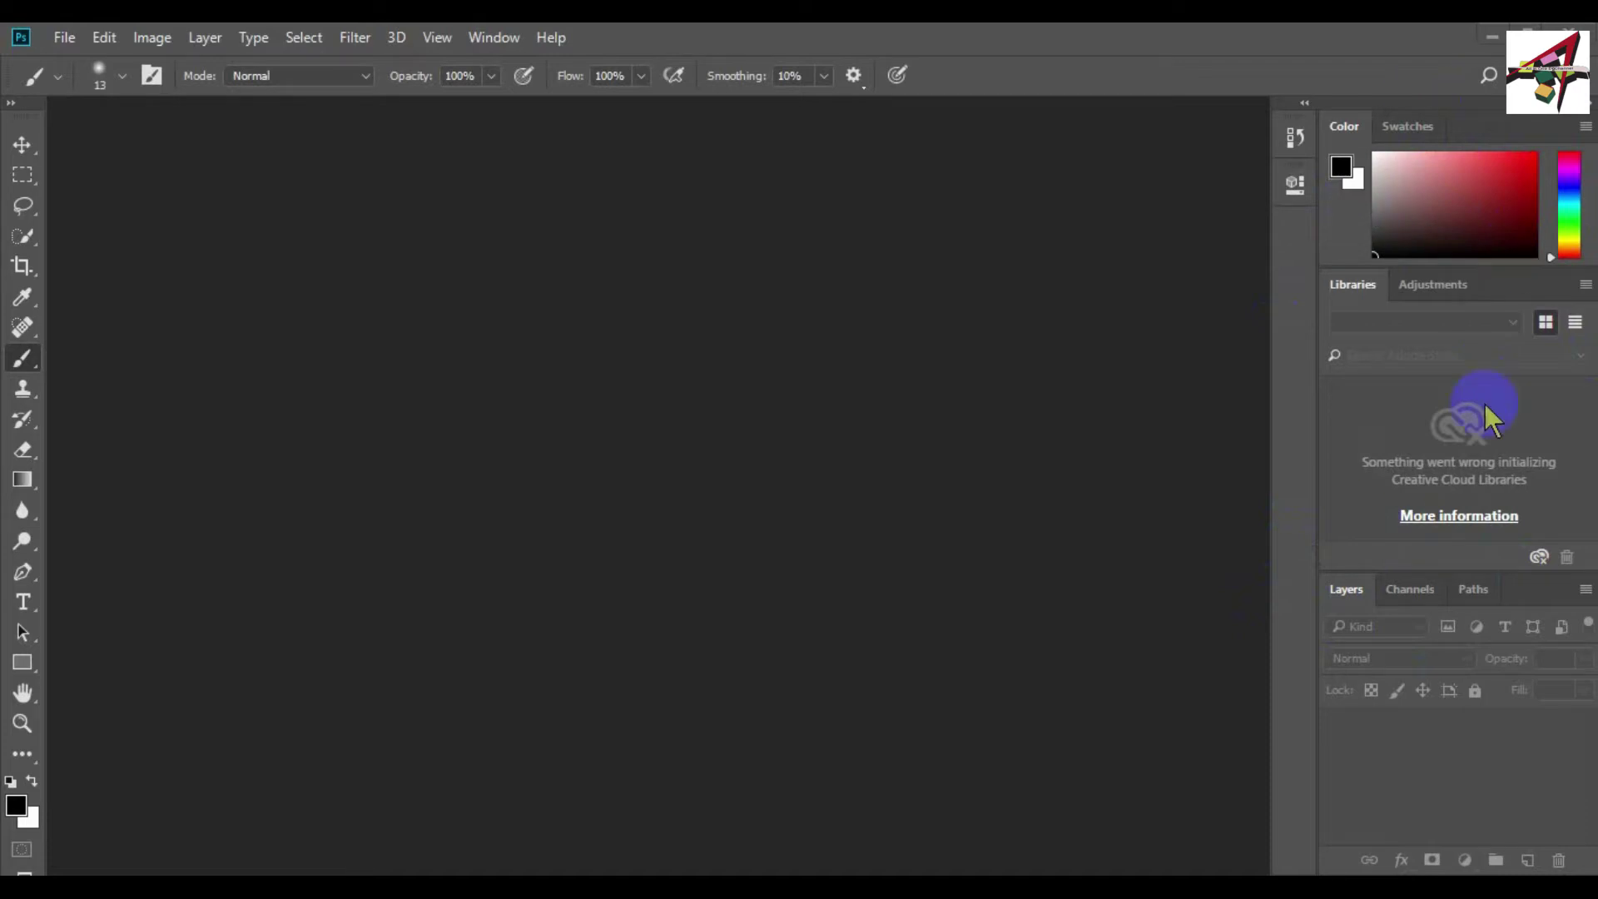
# - Check the Swatches and Color tabs, then float Swatches, Color, Paths, Layers and Channels out of the dock
pyautogui.click(1410, 126)
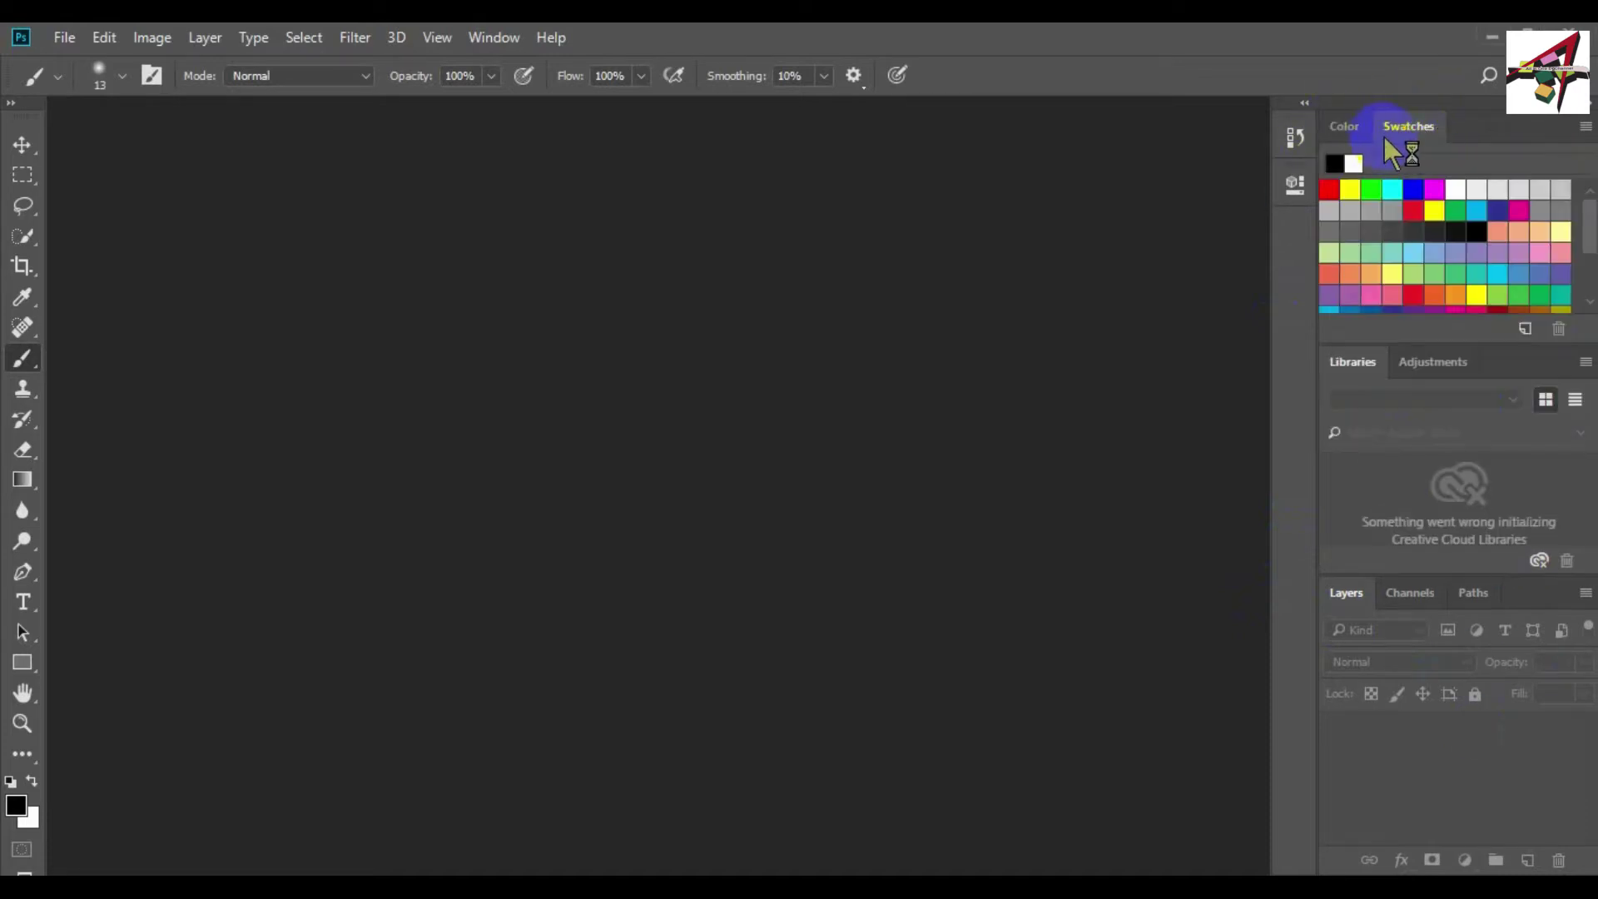
pyautogui.click(1344, 126)
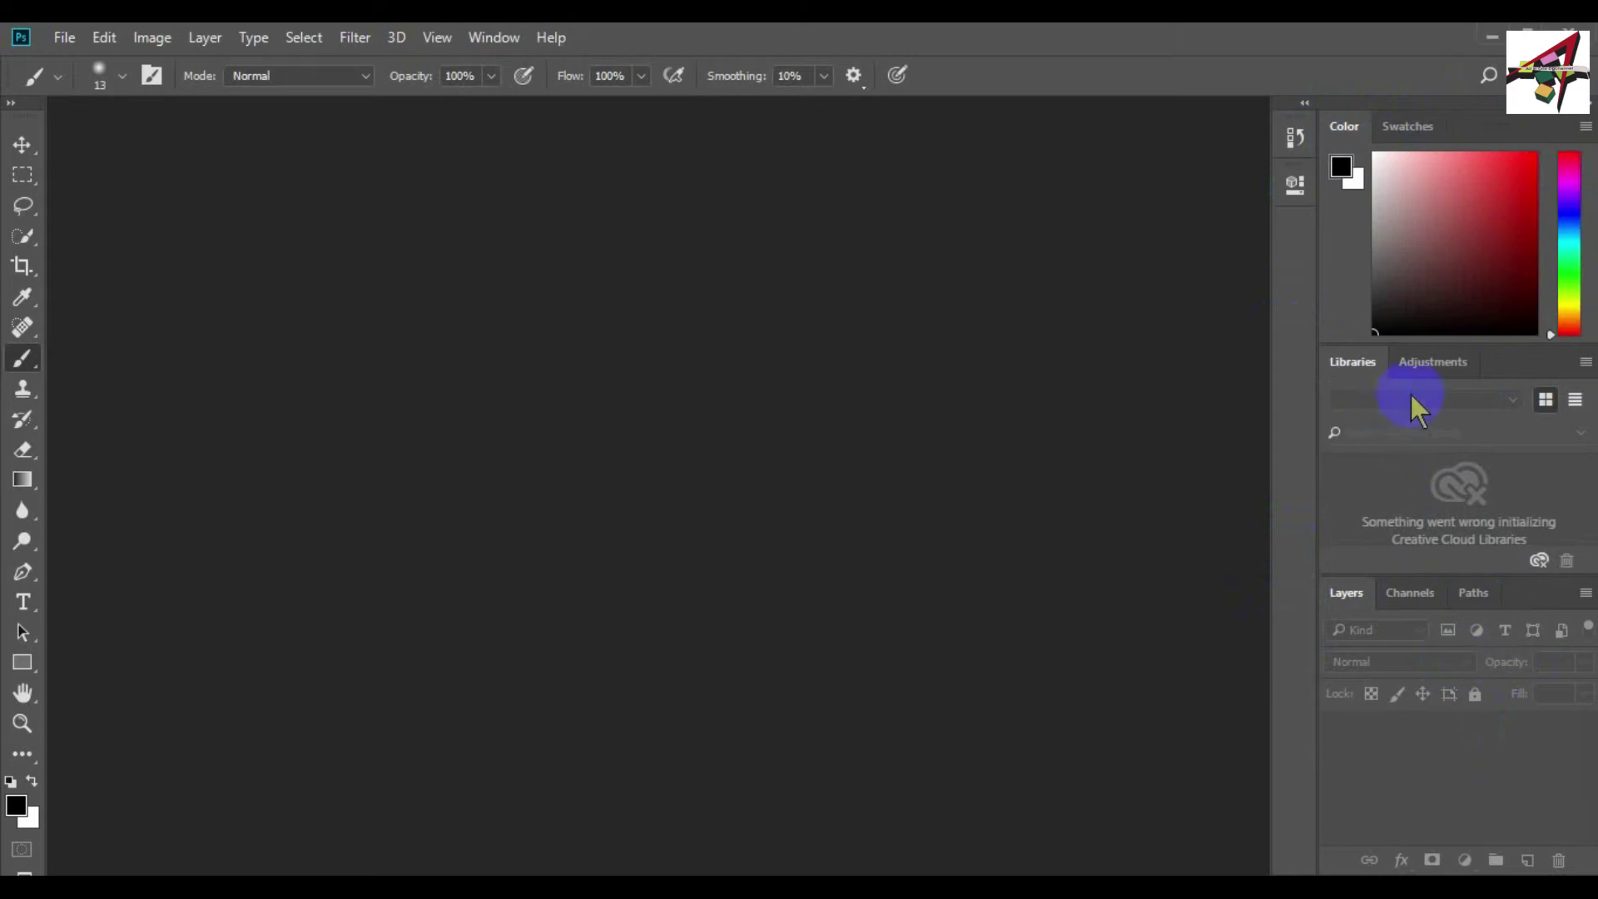
pyautogui.click(1390, 599)
pyautogui.moveTo(1440, 126); pyautogui.dragTo(1158, 154)
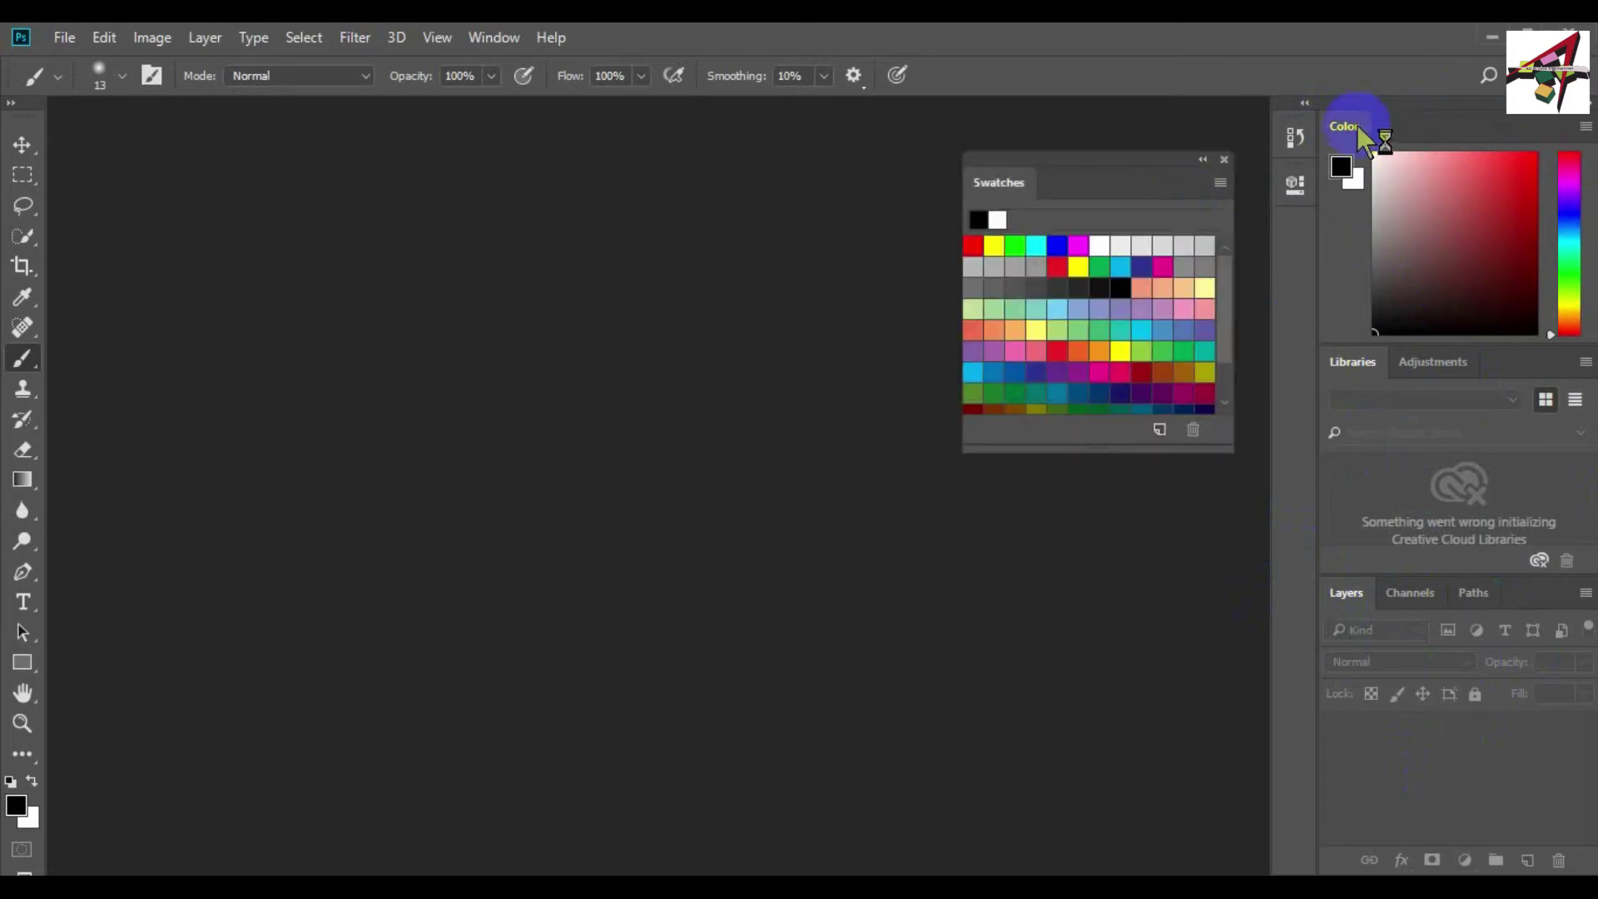
pyautogui.moveTo(1356, 125); pyautogui.dragTo(771, 280)
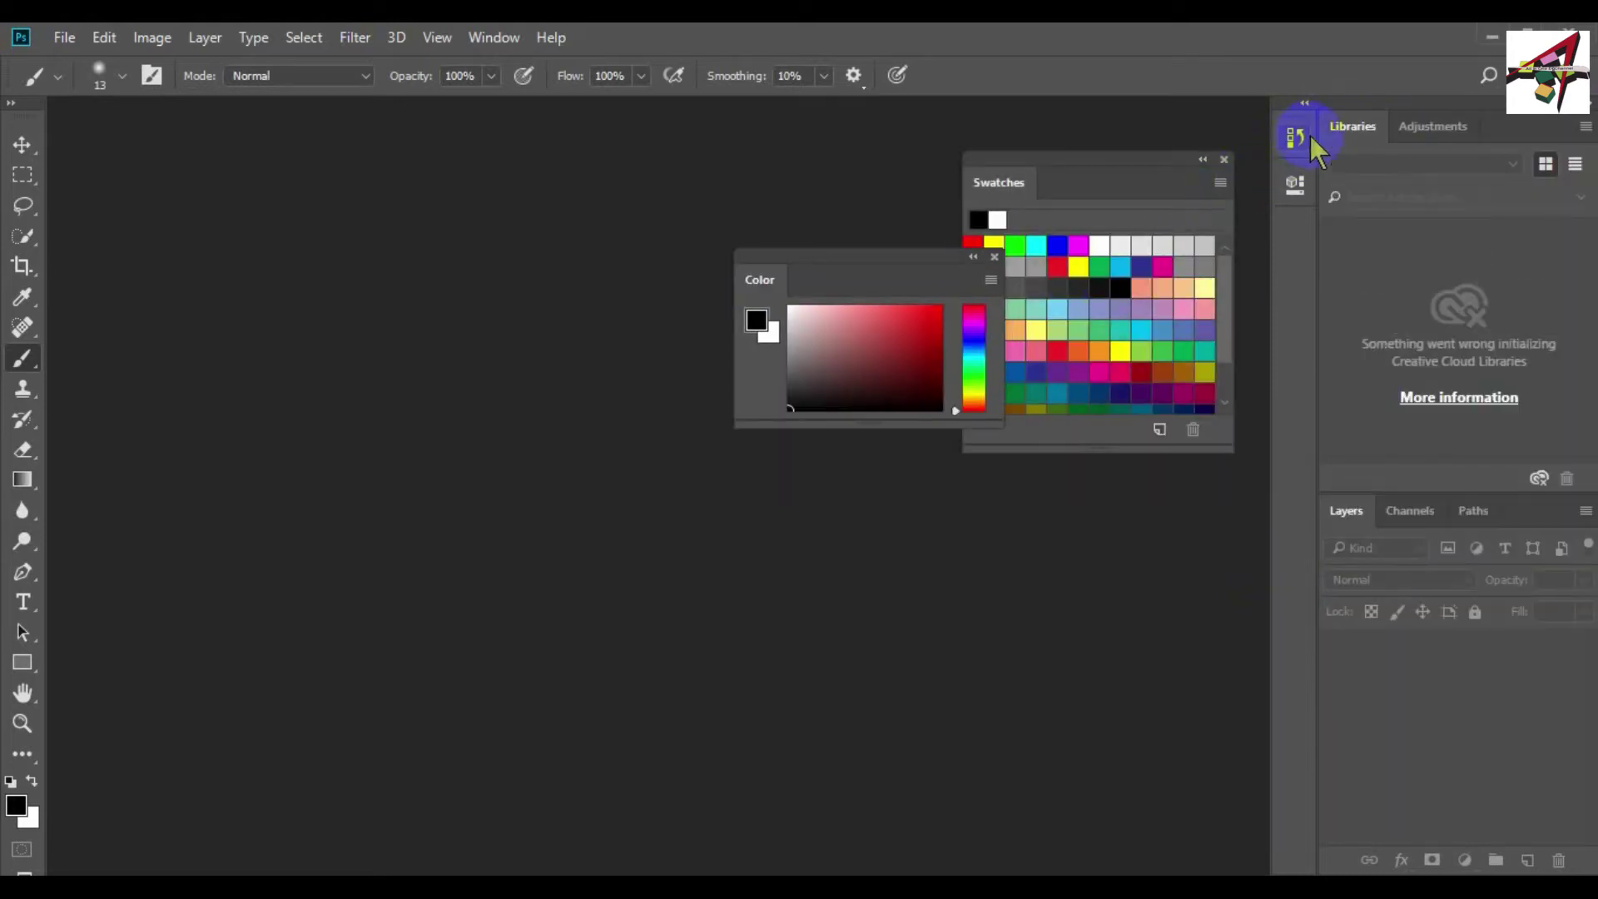
pyautogui.moveTo(1473, 510); pyautogui.dragTo(833, 627)
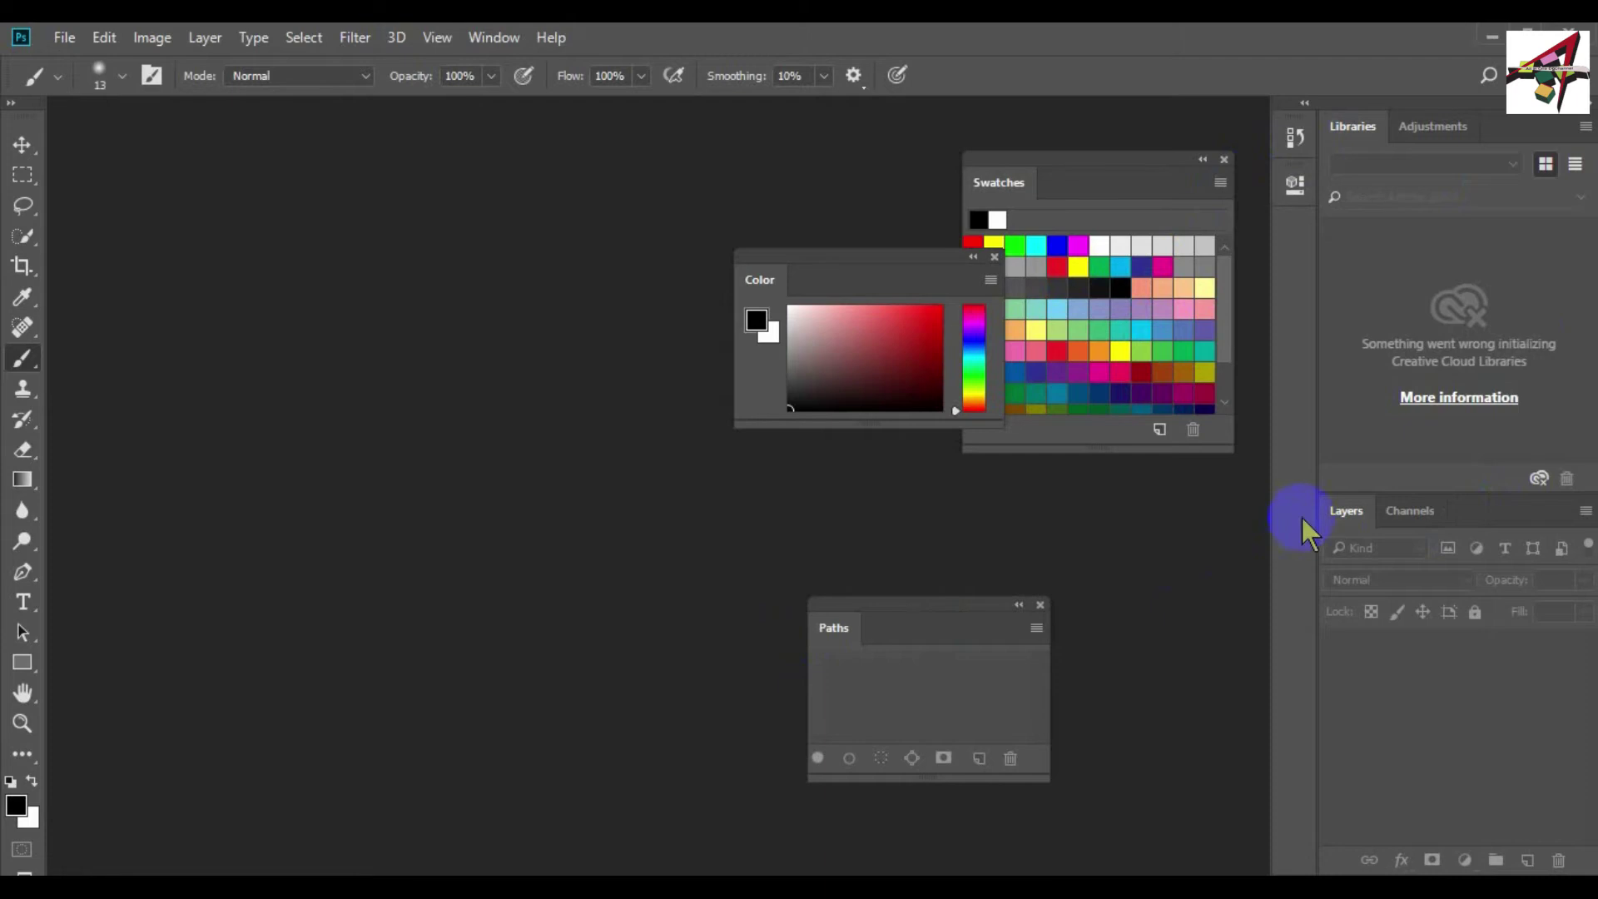
pyautogui.moveTo(1345, 510); pyautogui.dragTo(995, 511)
pyautogui.moveTo(1374, 517); pyautogui.dragTo(732, 523)
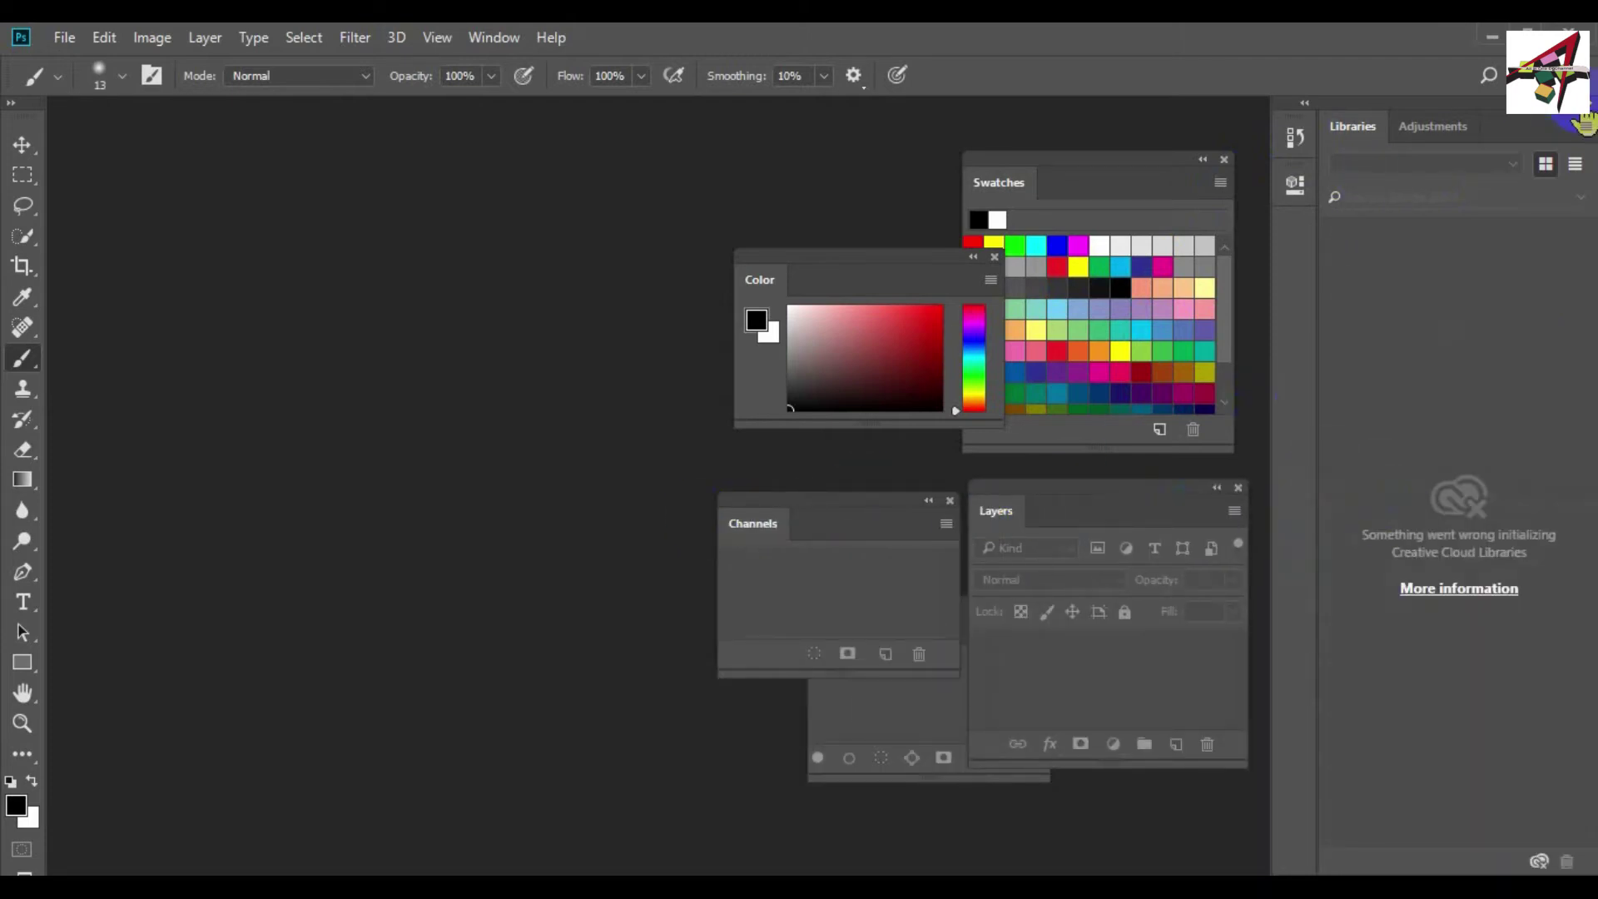
# - Close the five floating panels and collapse Libraries and Adjustments to labelled icons
pyautogui.click(1222, 157)
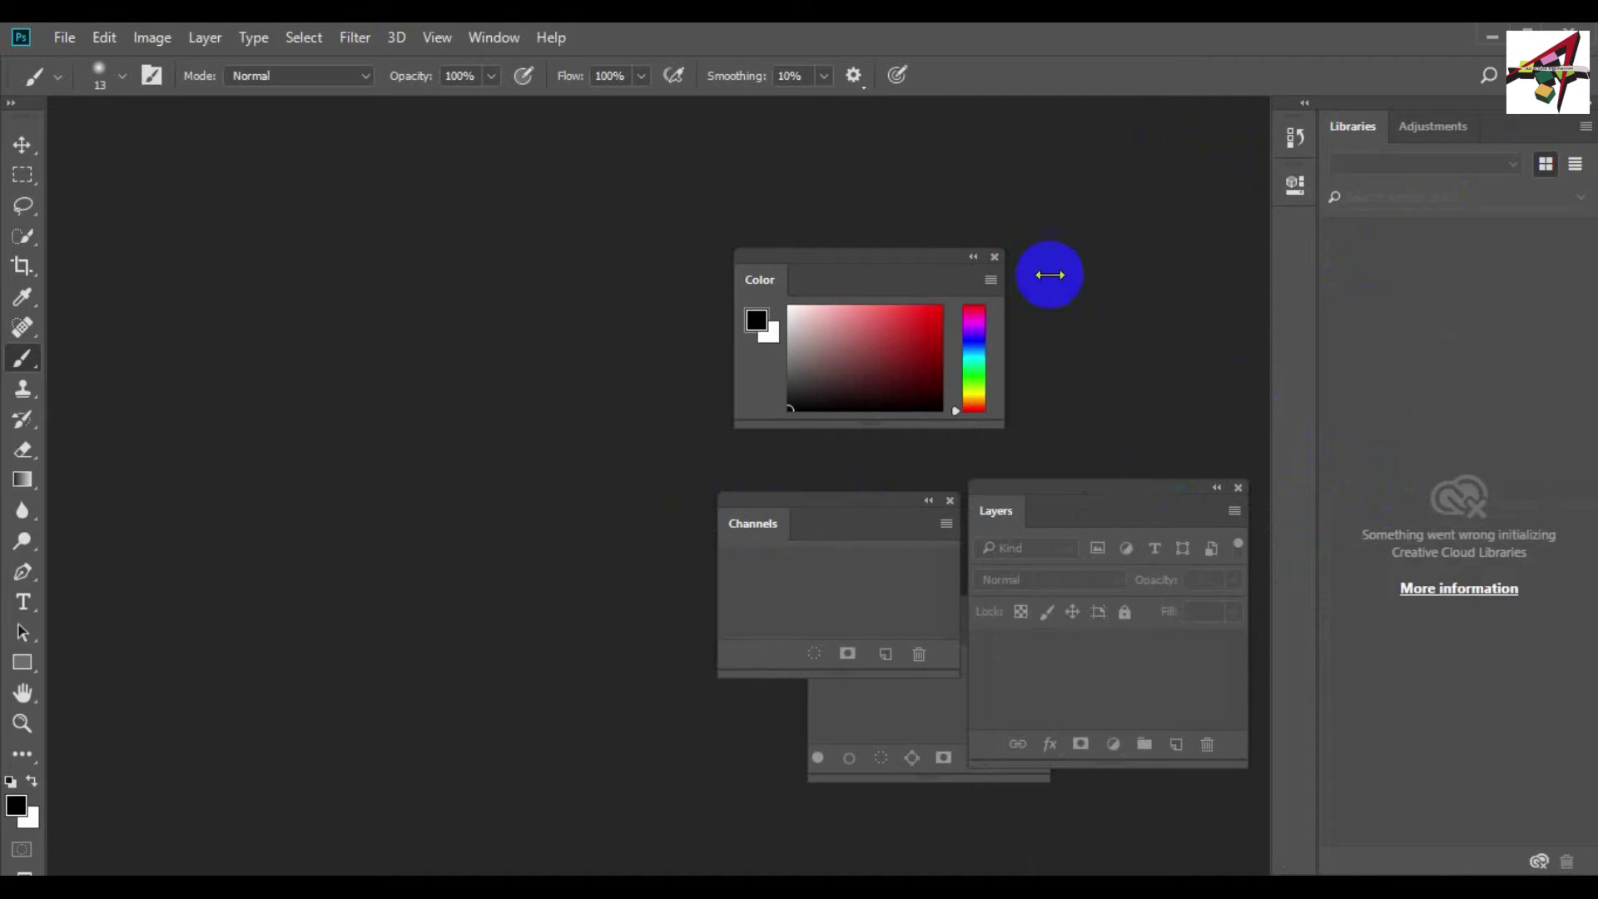
pyautogui.click(999, 255)
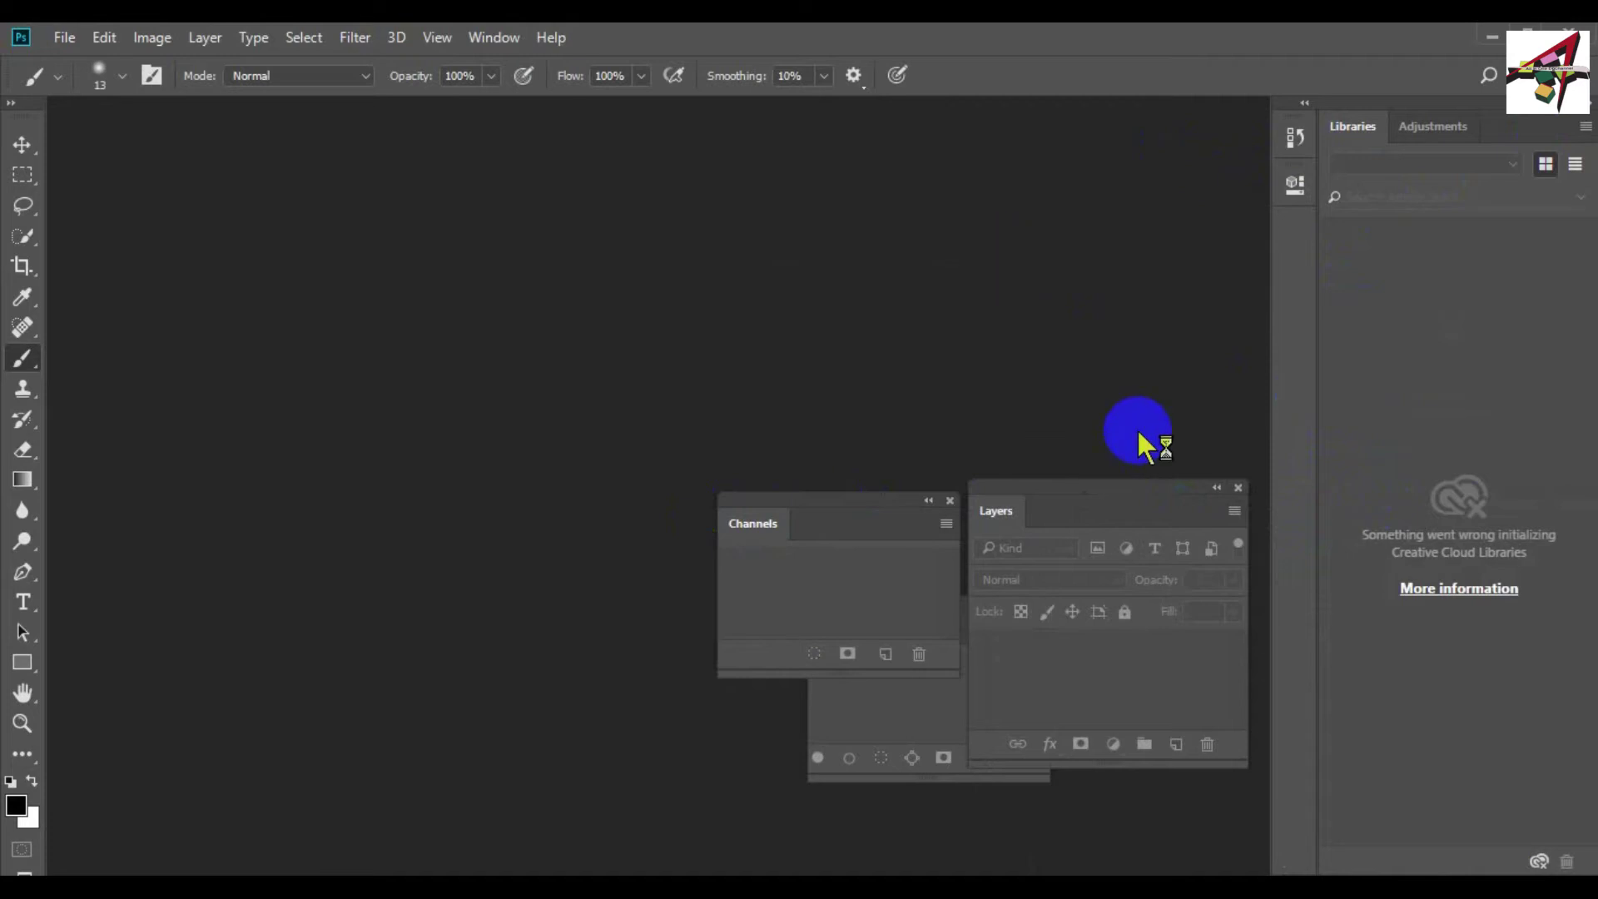
pyautogui.click(1237, 487)
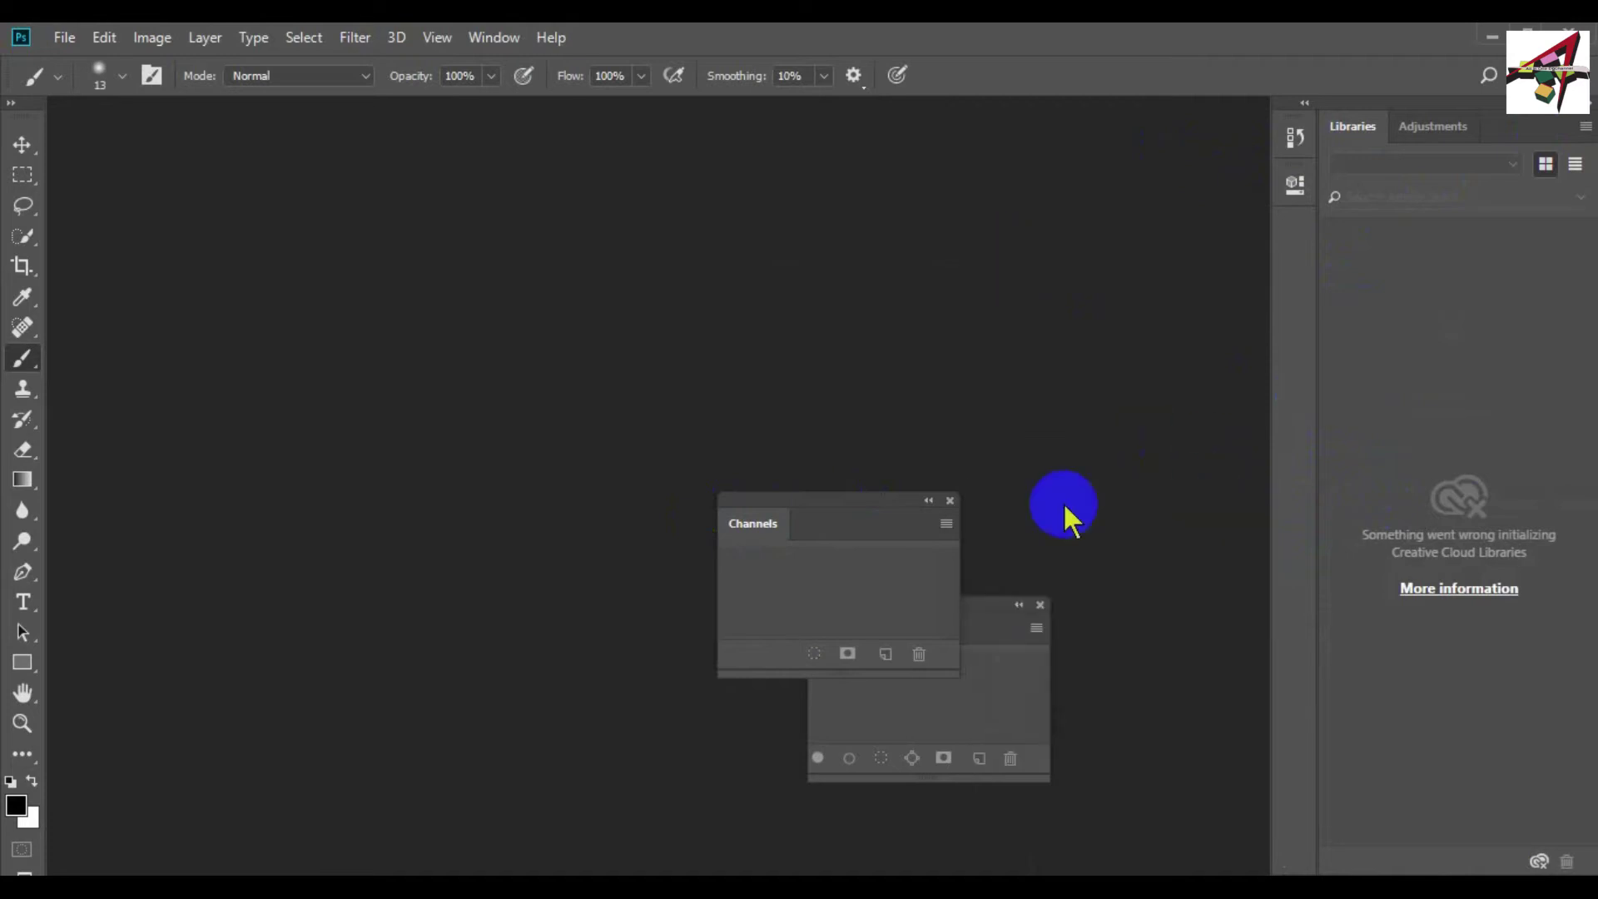
pyautogui.click(949, 500)
pyautogui.click(1039, 605)
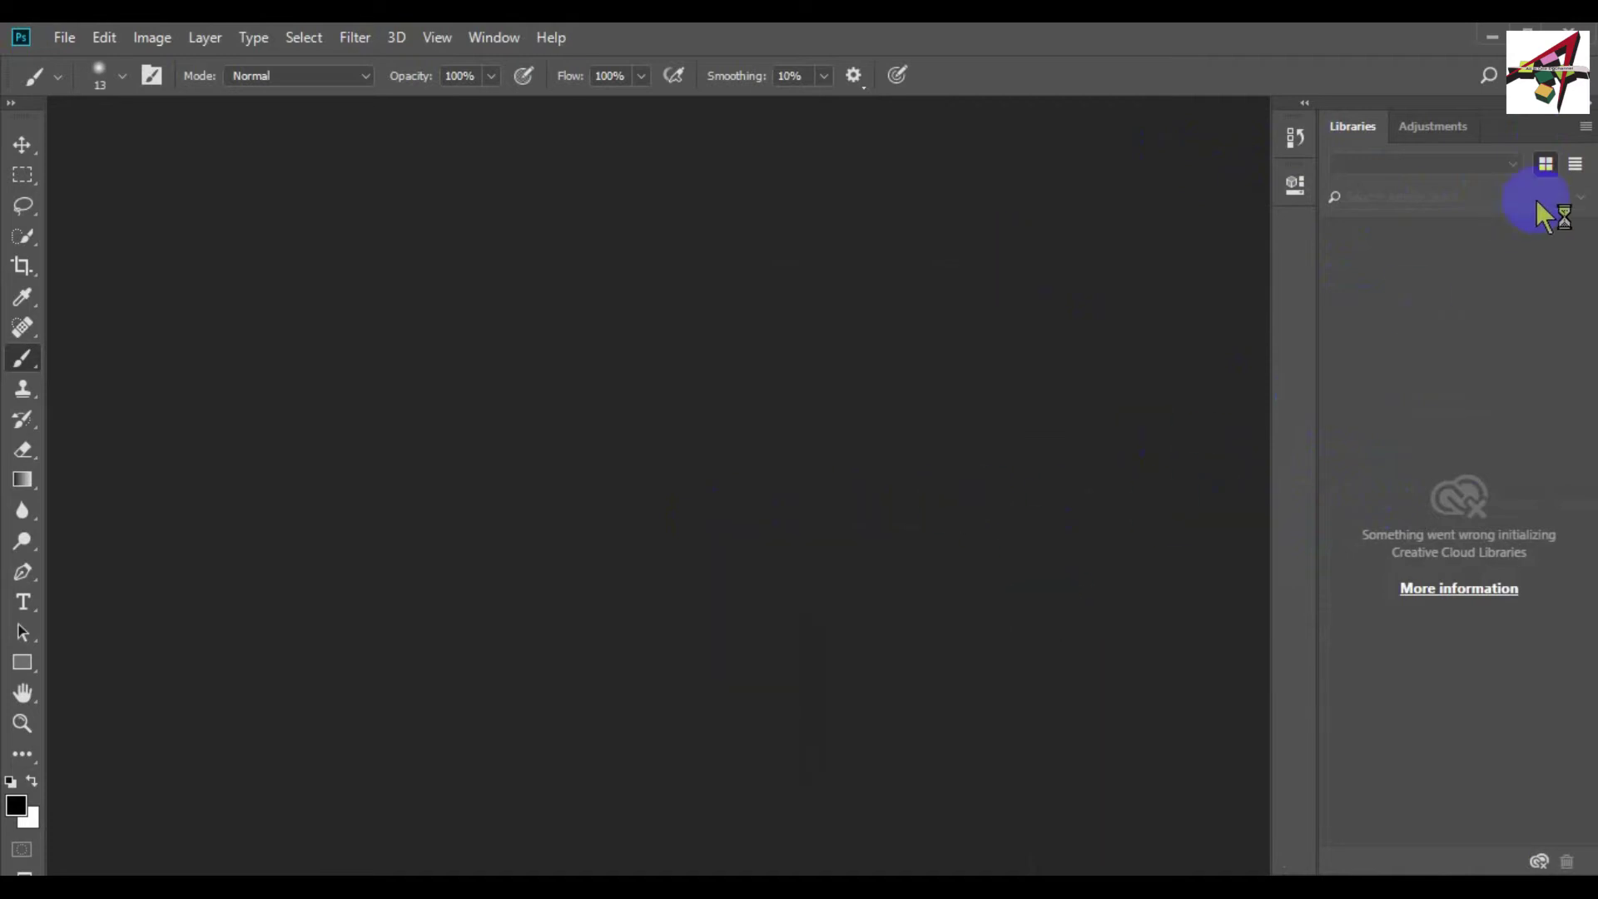
pyautogui.doubleClick(1586, 117)
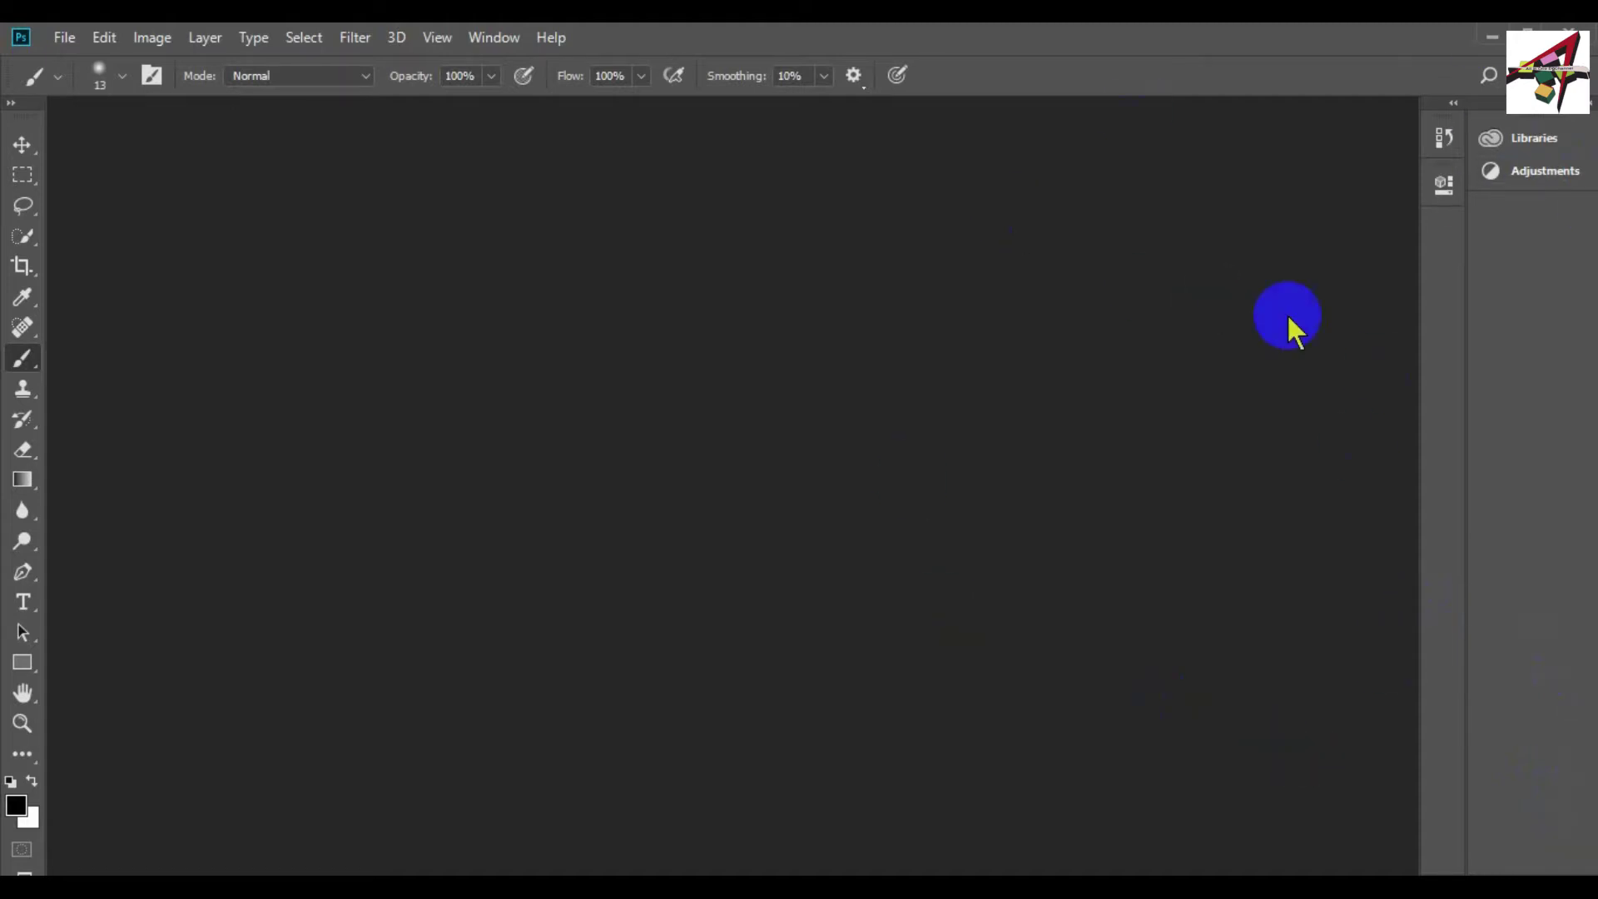
# - Apply Window > Workspace > Reset Essentials to bring back the default right-side panels
pyautogui.click(499, 38)
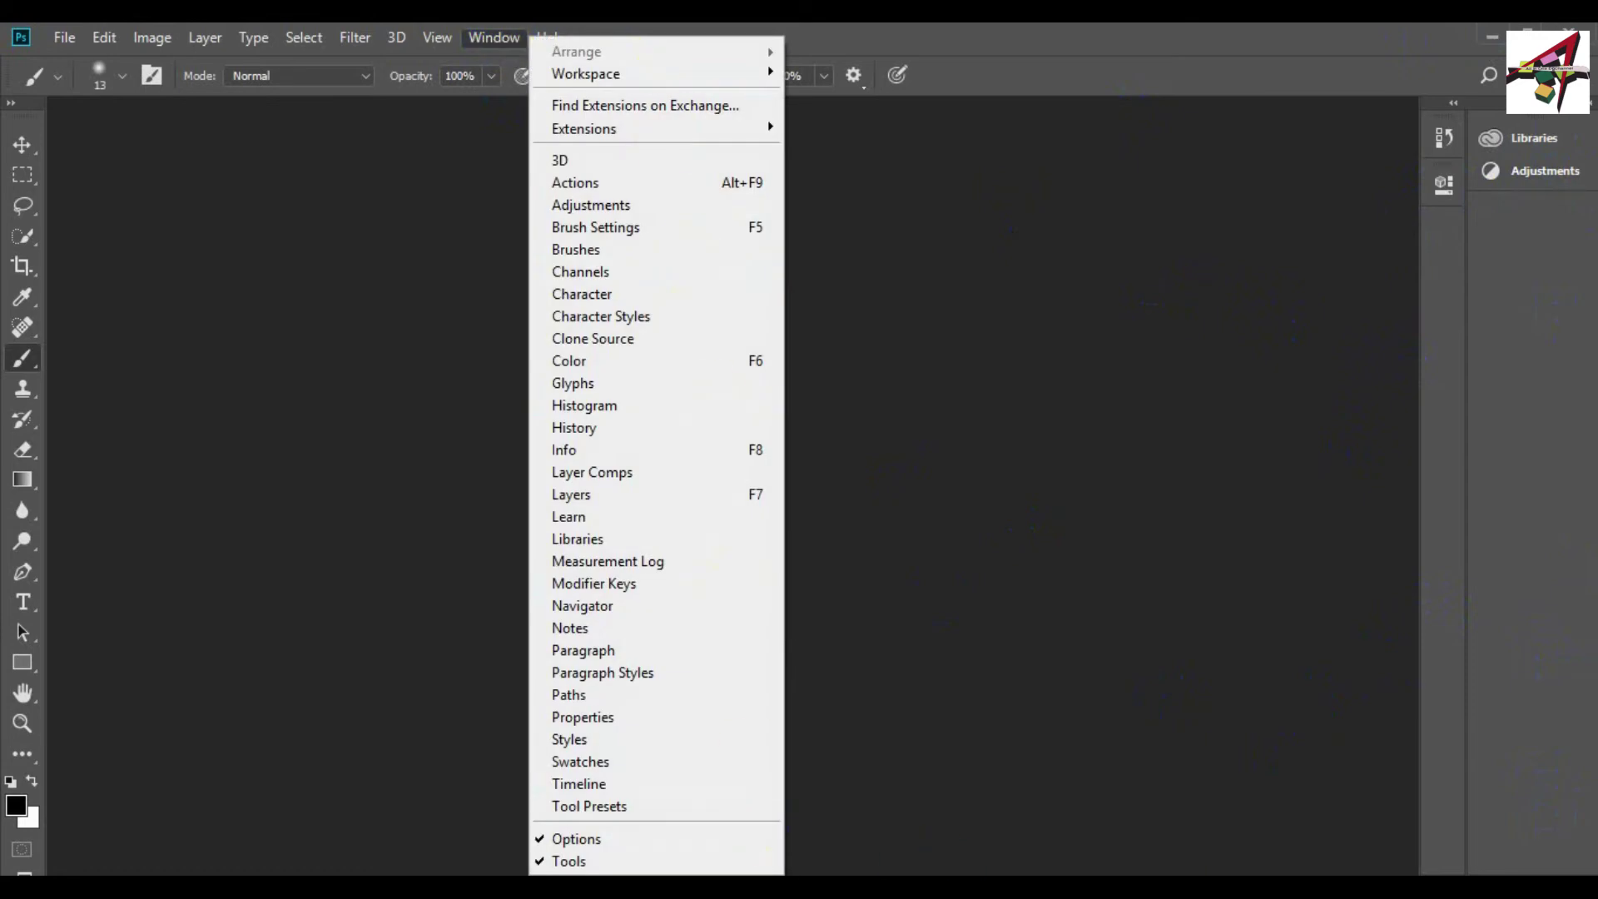
pyautogui.click(430, 435)
pyautogui.click(493, 38)
pyautogui.moveTo(565, 81)
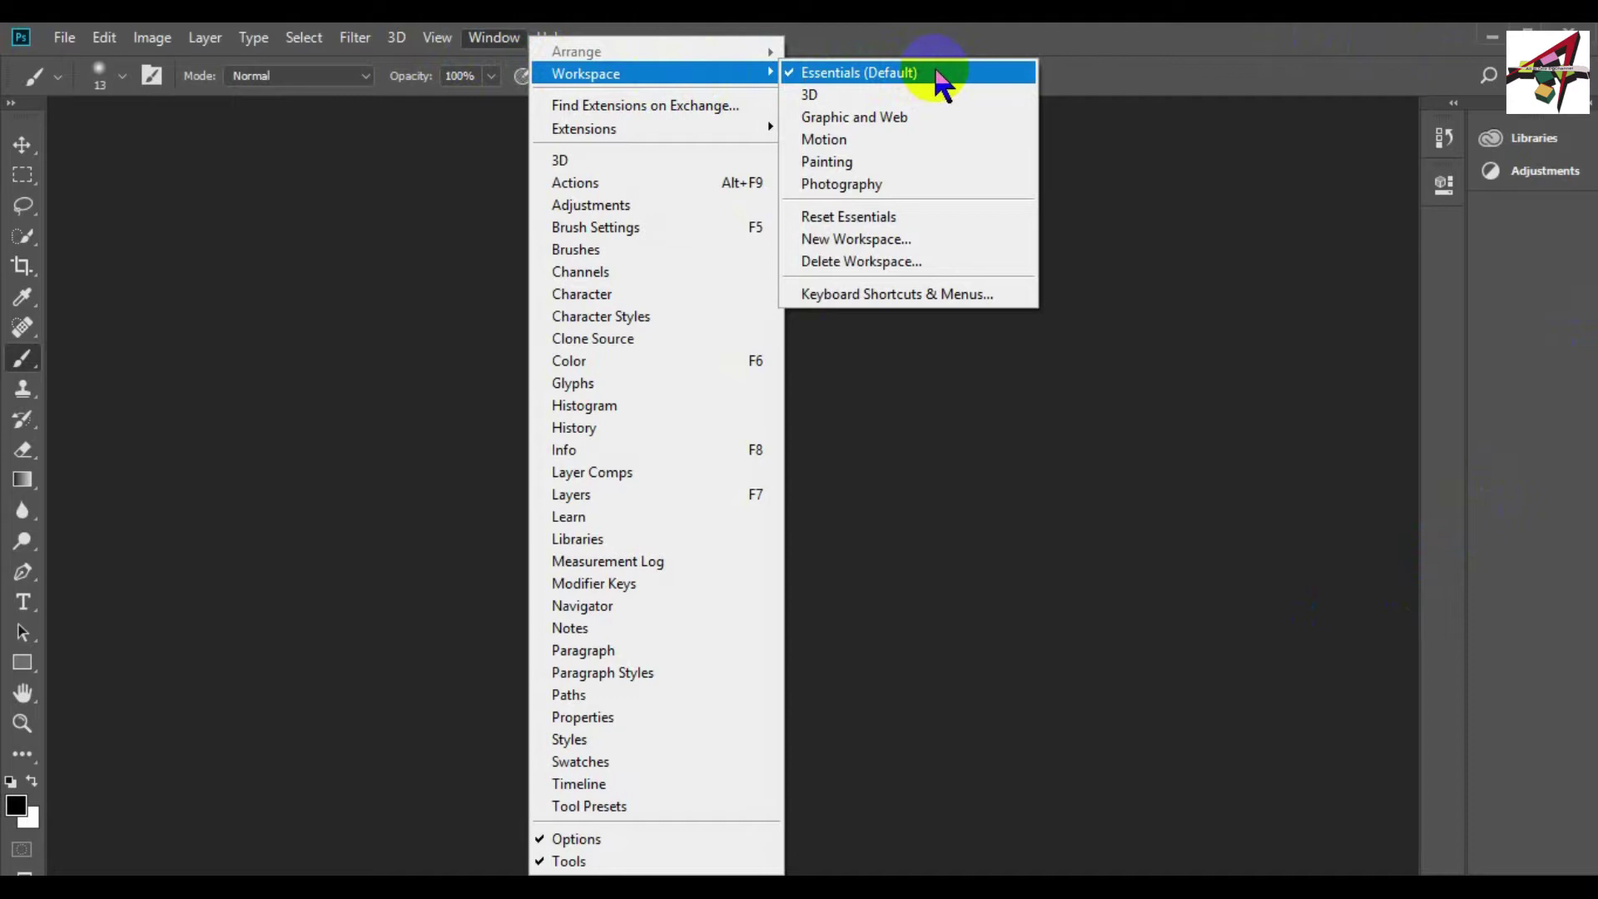
pyautogui.click(882, 218)
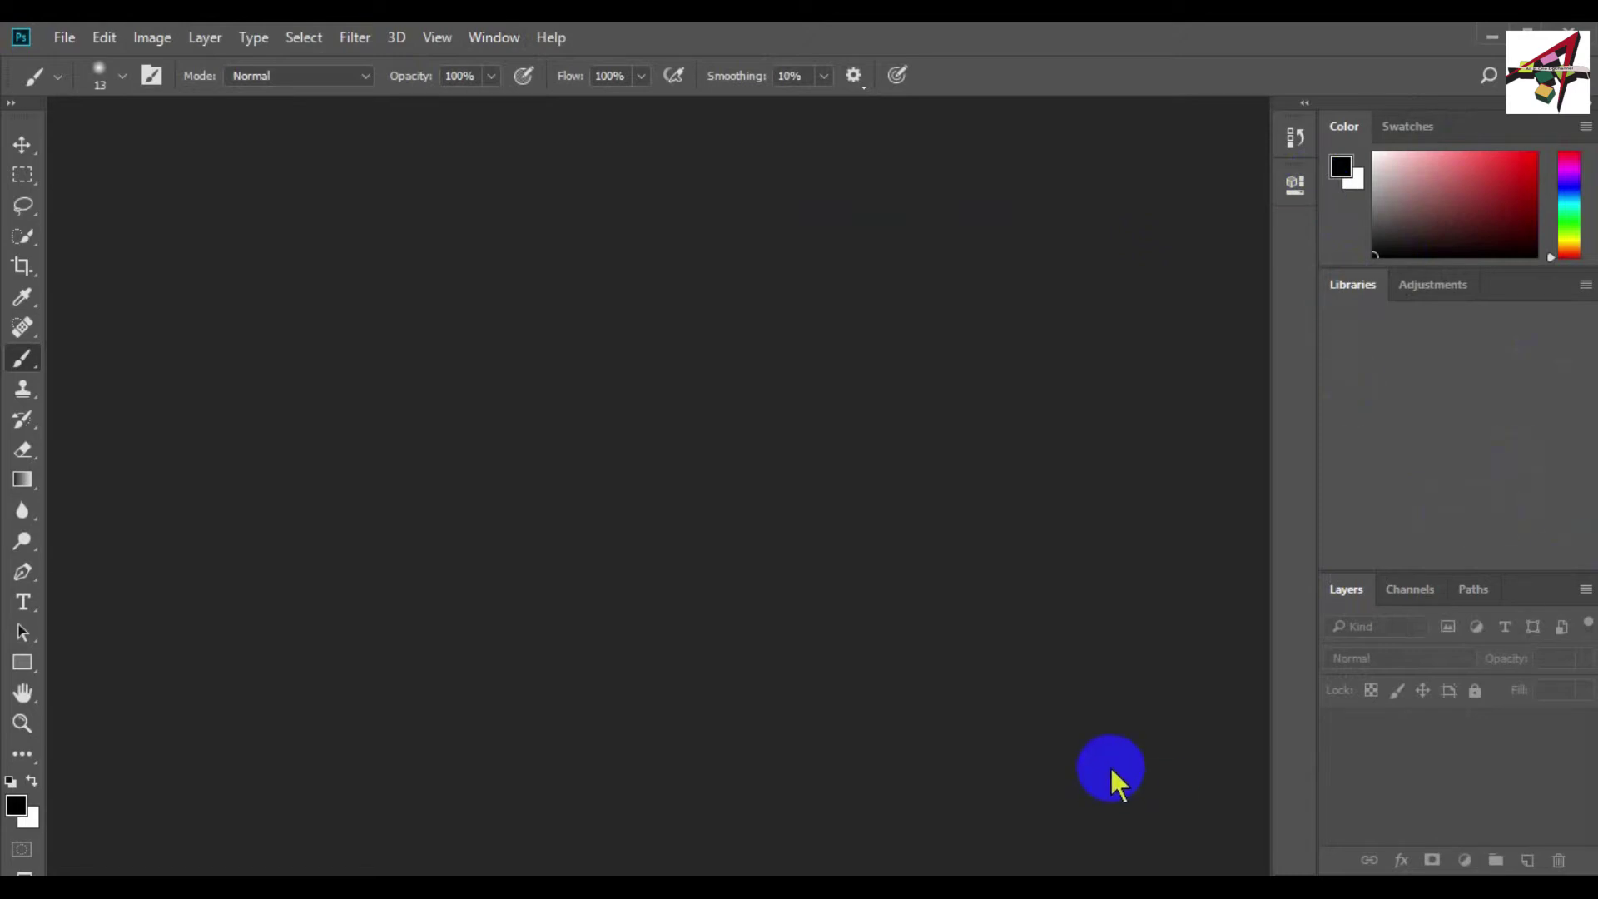
pyautogui.click(496, 35)
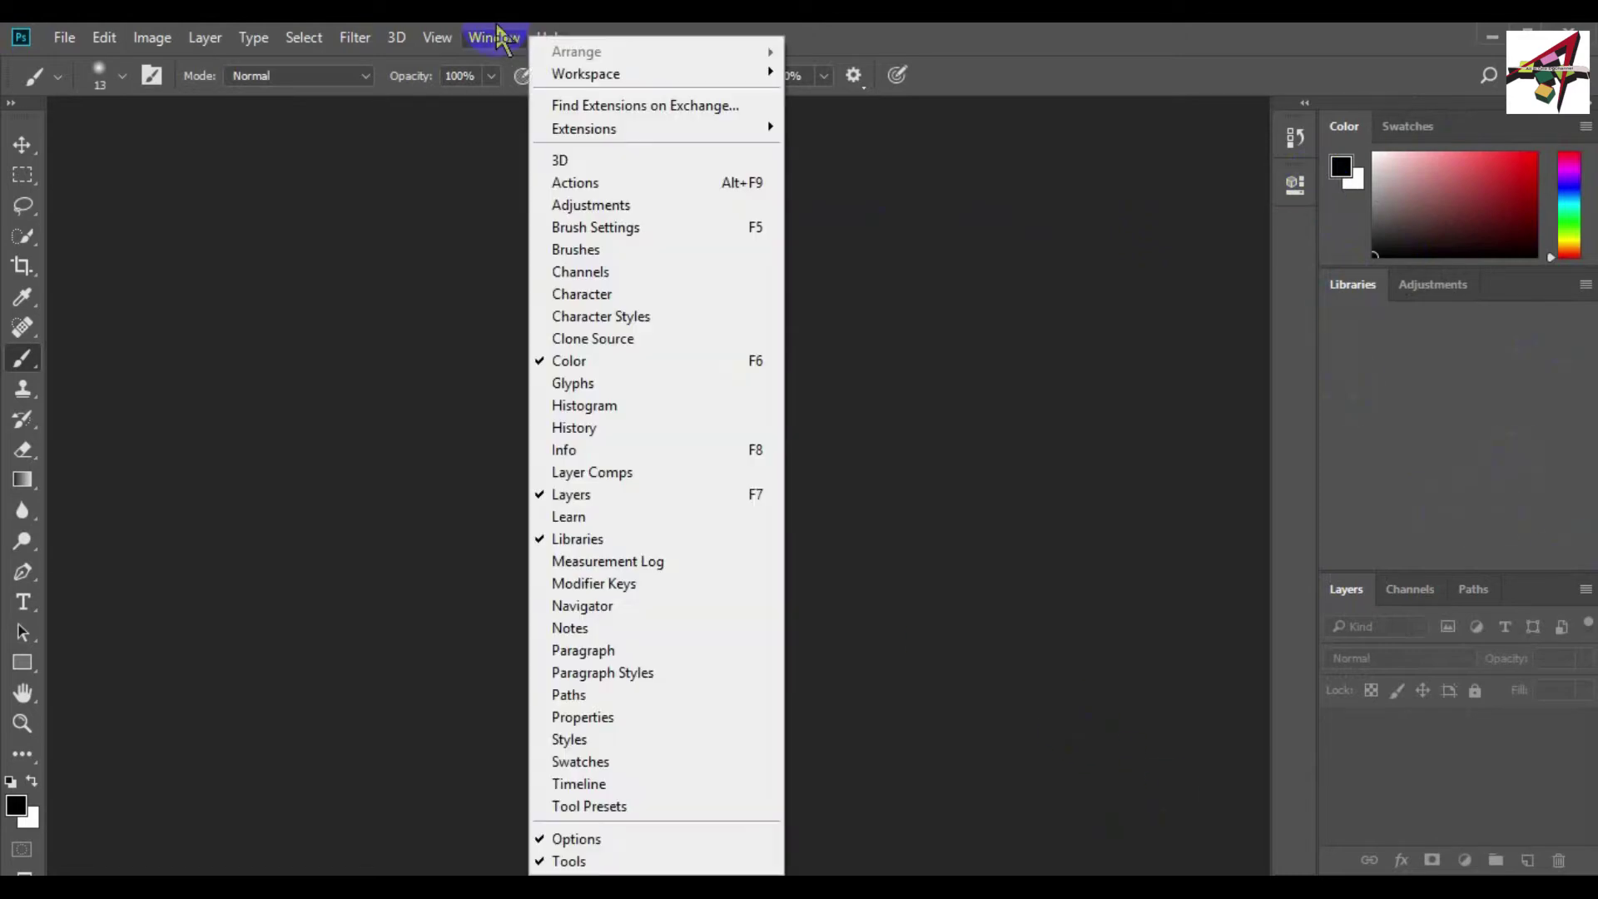
pyautogui.click(916, 203)
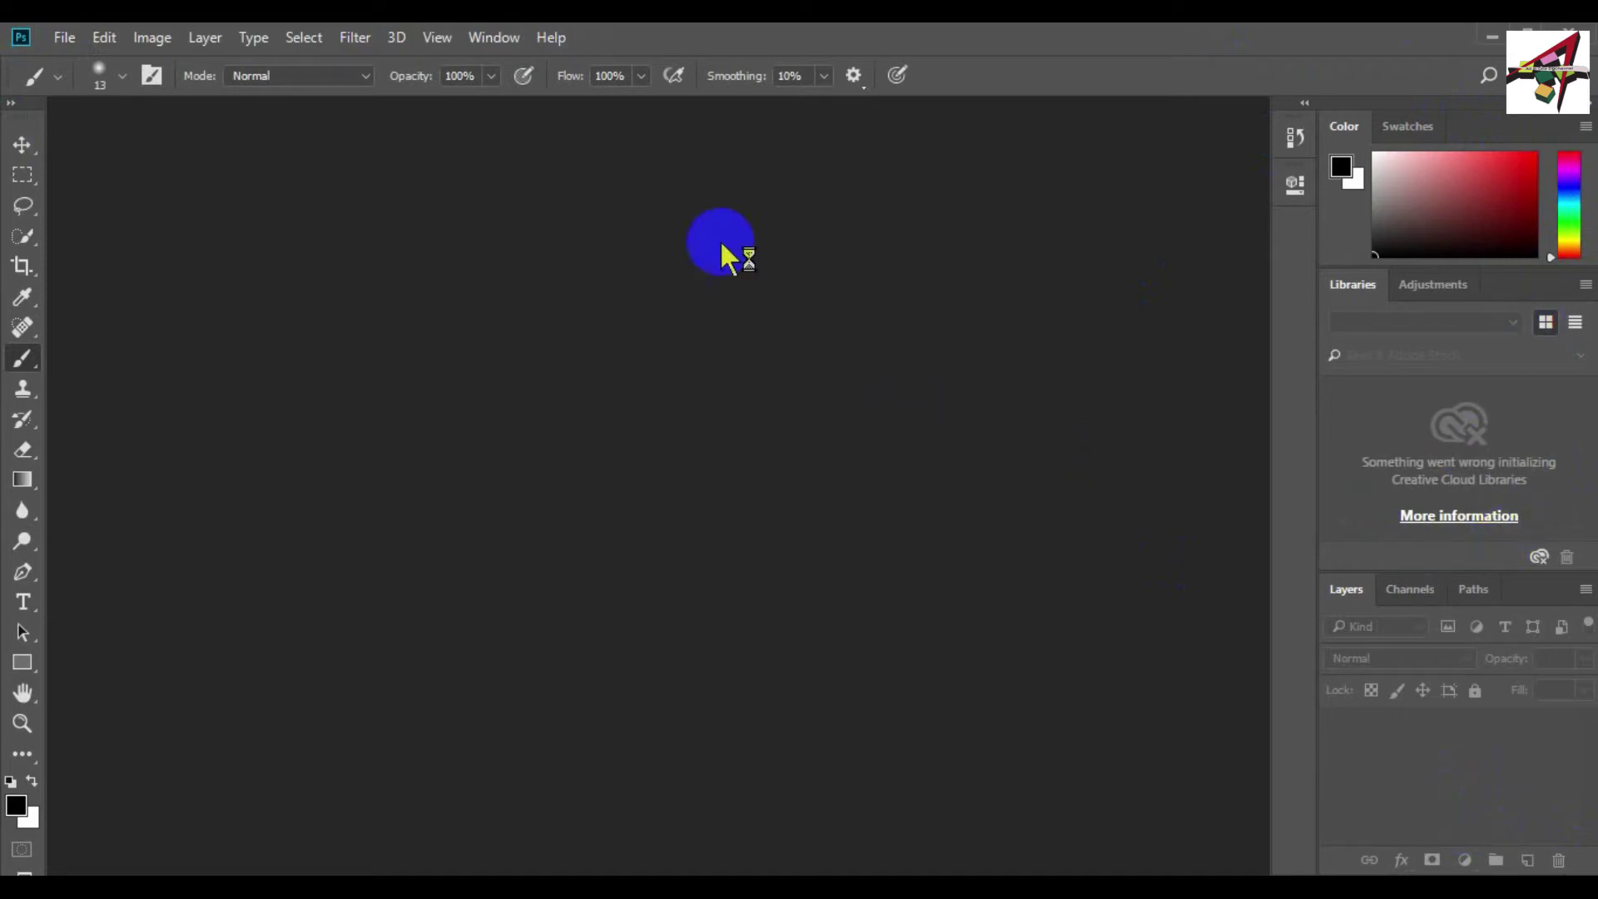
pyautogui.click(492, 37)
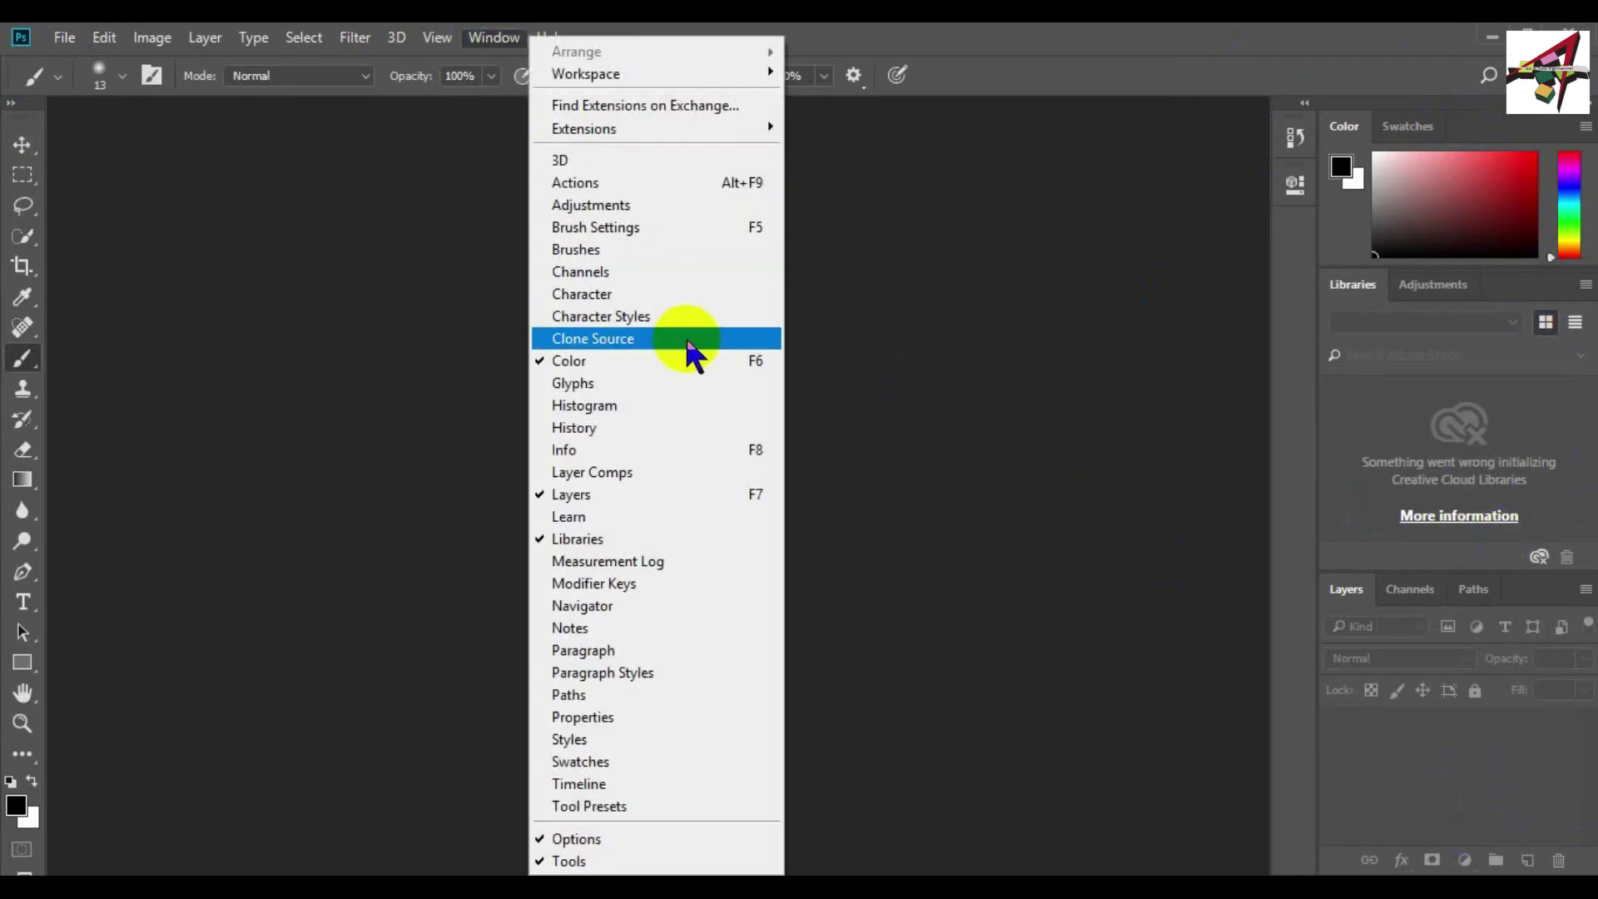
pyautogui.moveTo(645, 77)
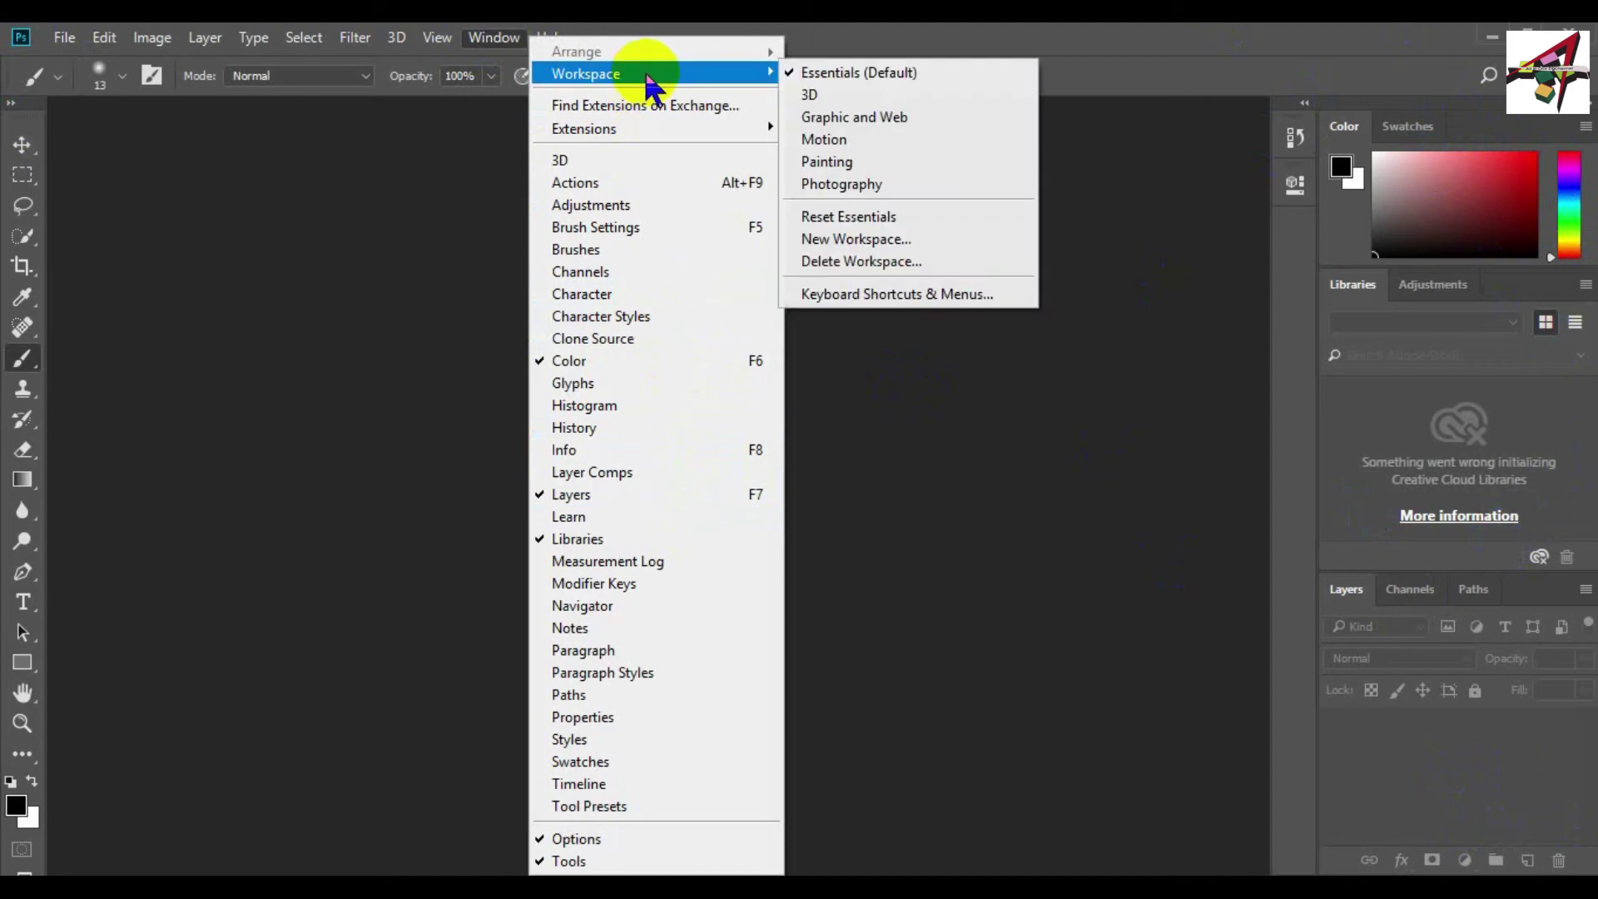
pyautogui.click(906, 218)
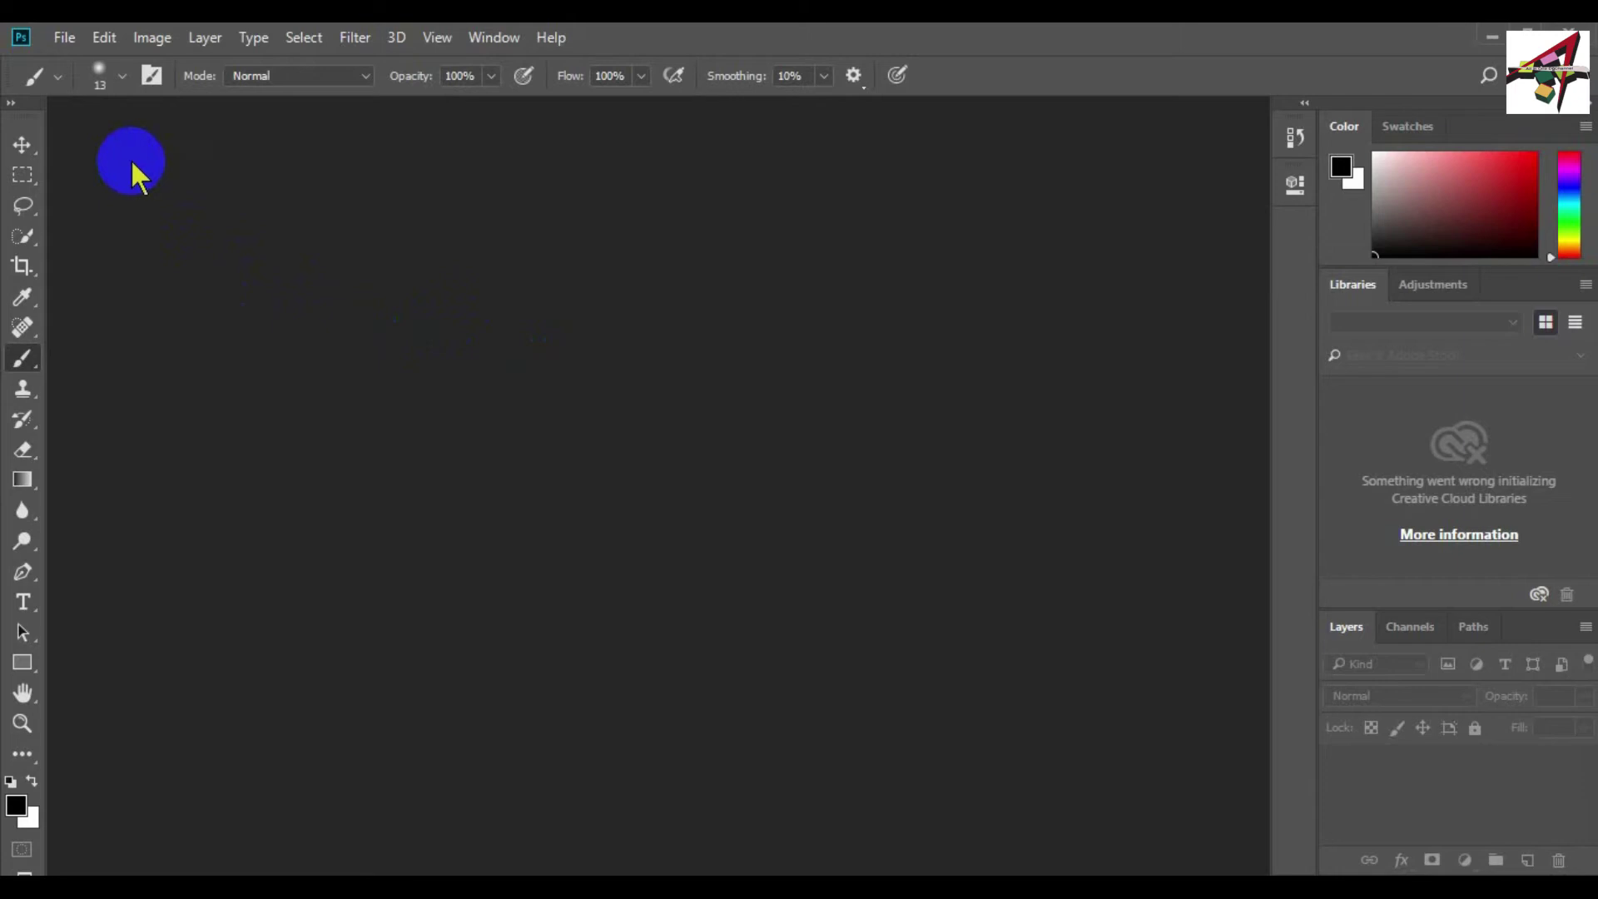
# - Open Capture.PNG from the Pictures folder via File > Open
pyautogui.click(66, 35)
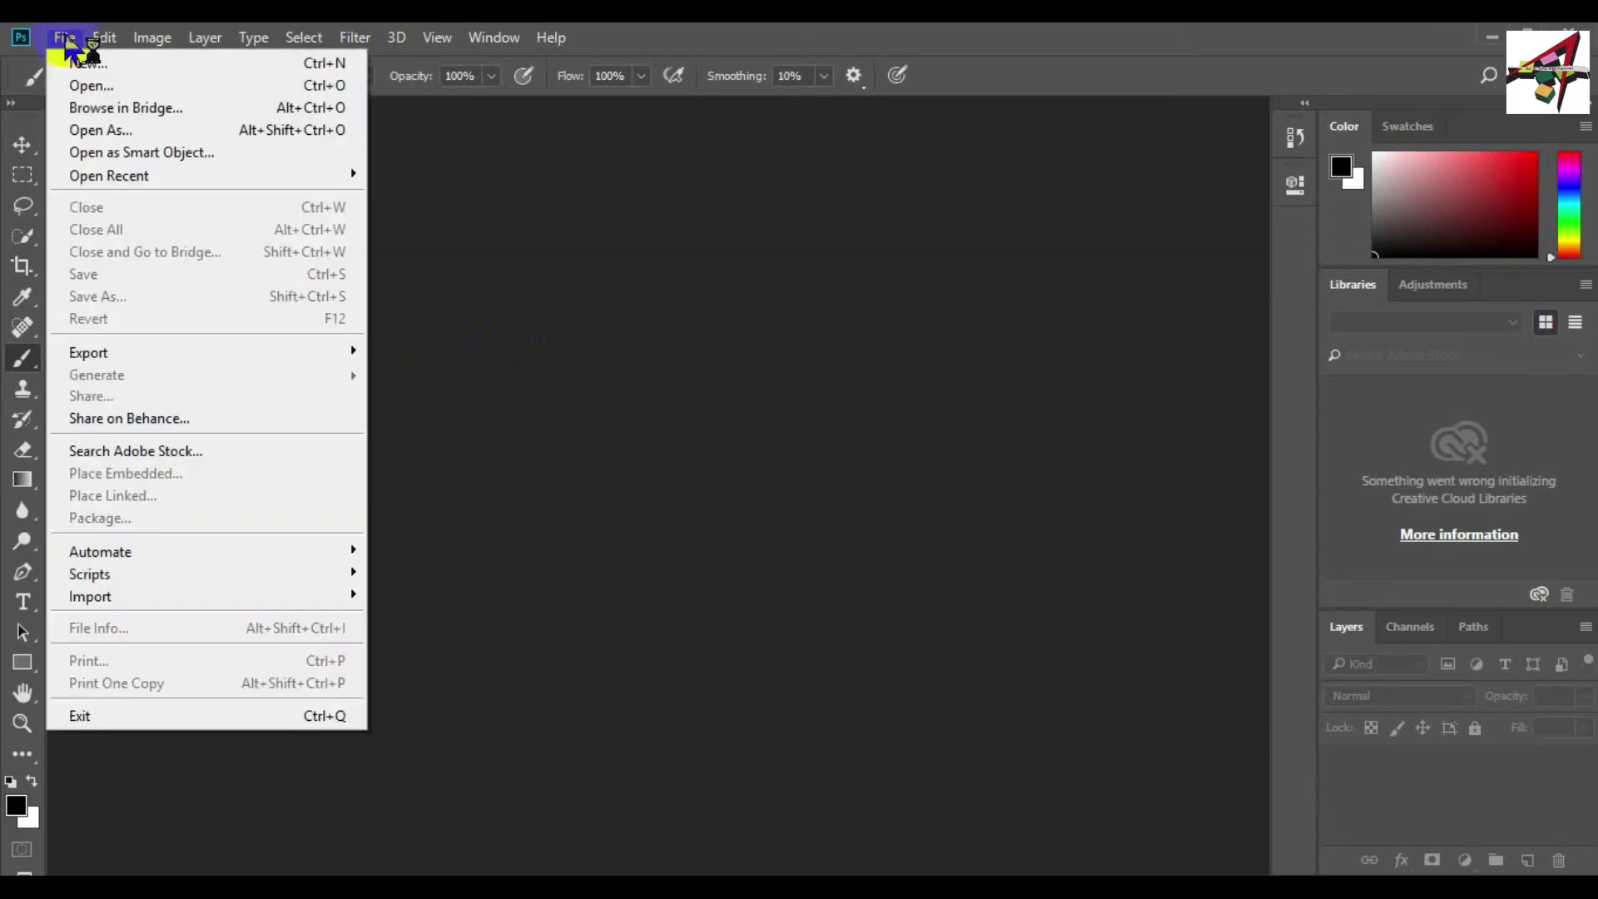
pyautogui.click(415, 158)
pyautogui.click(64, 37)
pyautogui.click(175, 86)
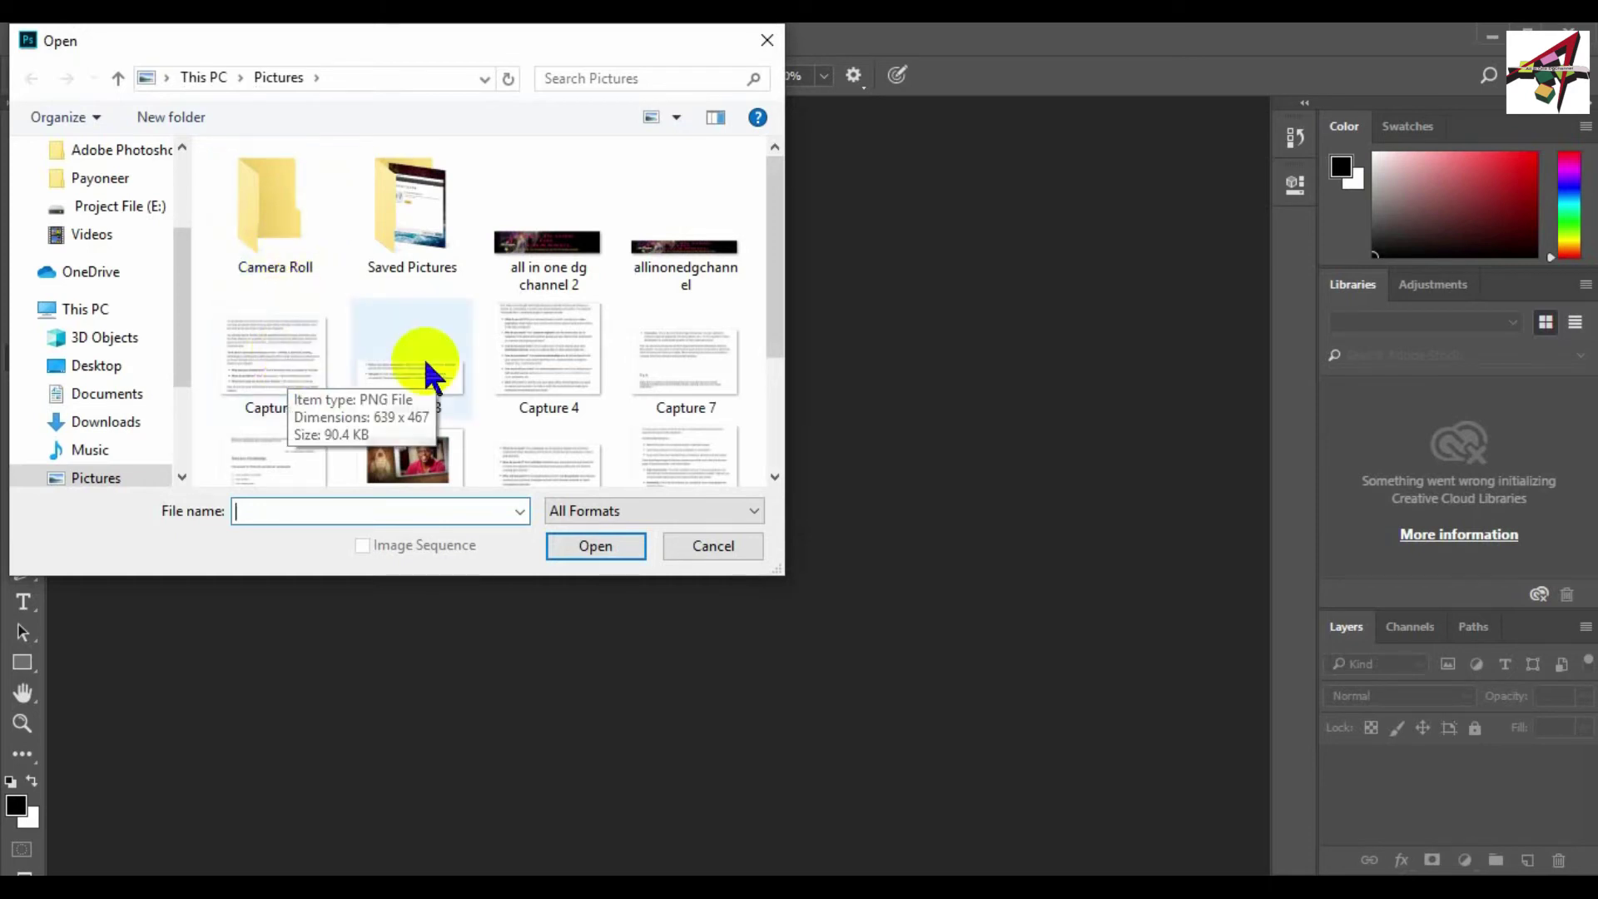
pyautogui.scroll(-1, 583, 378)
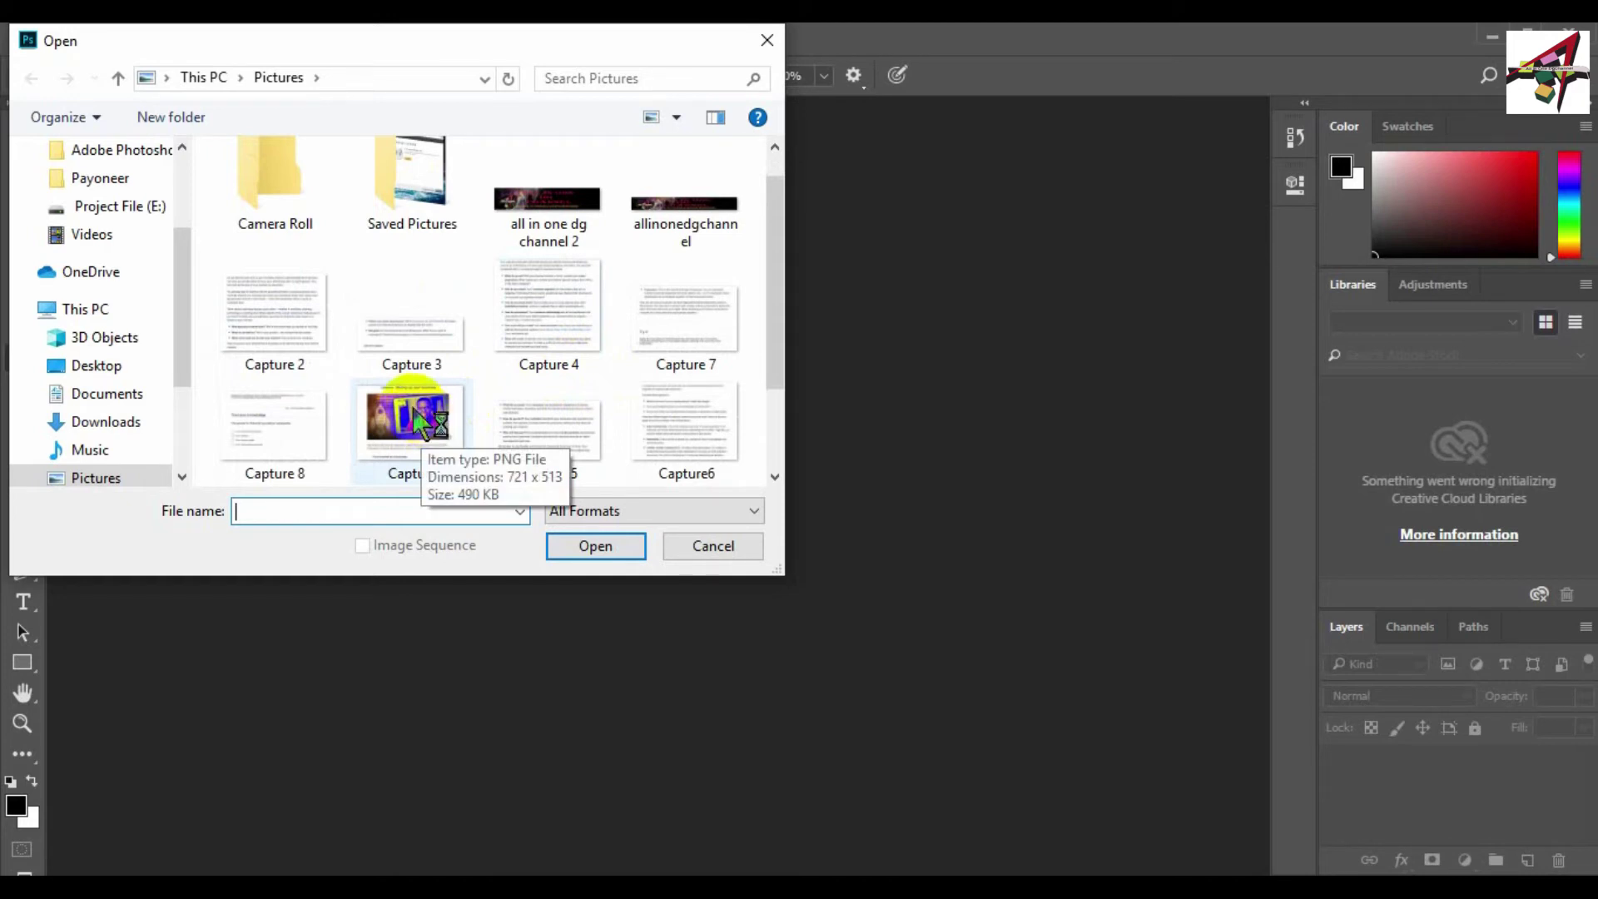
pyautogui.click(419, 429)
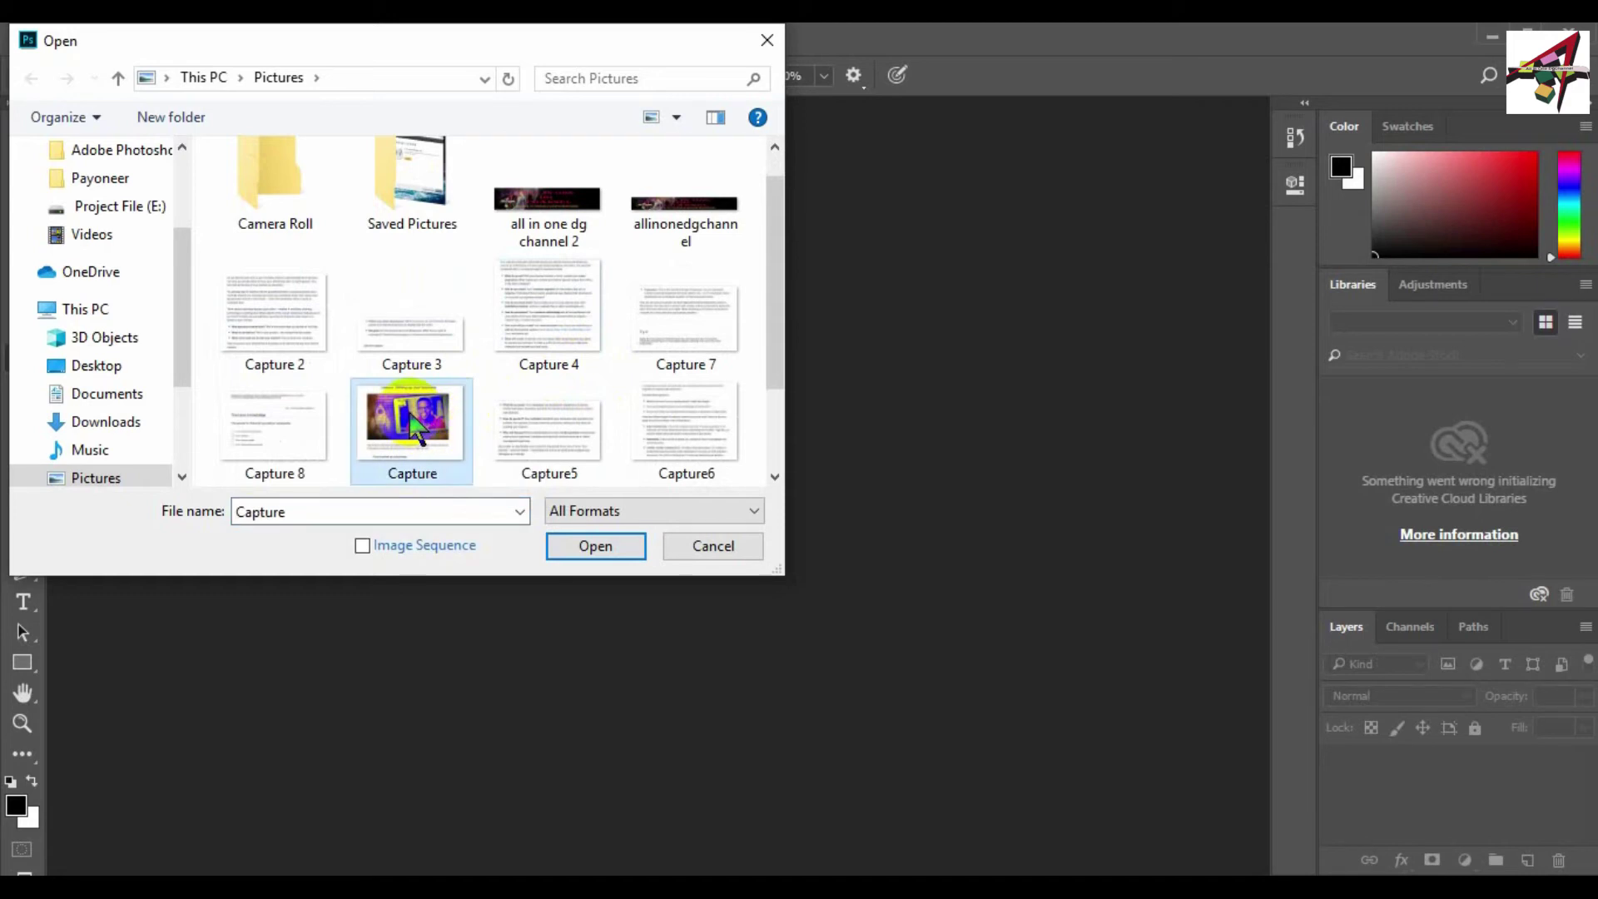
pyautogui.click(595, 551)
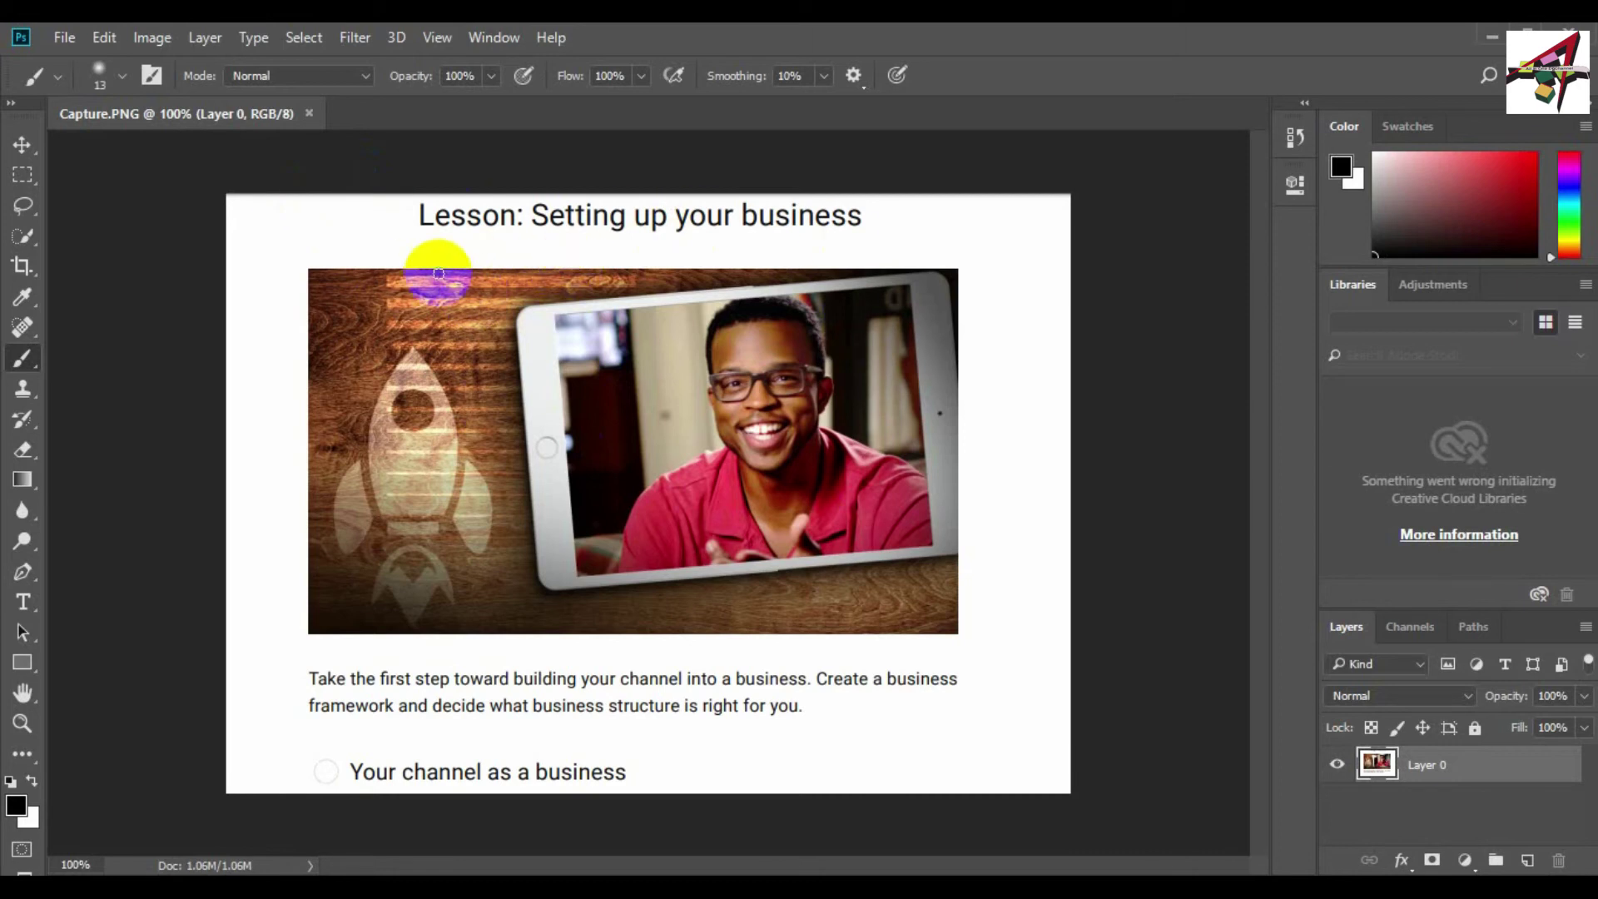
# - Close Capture.PNG and start a new document with File > New
pyautogui.click(309, 114)
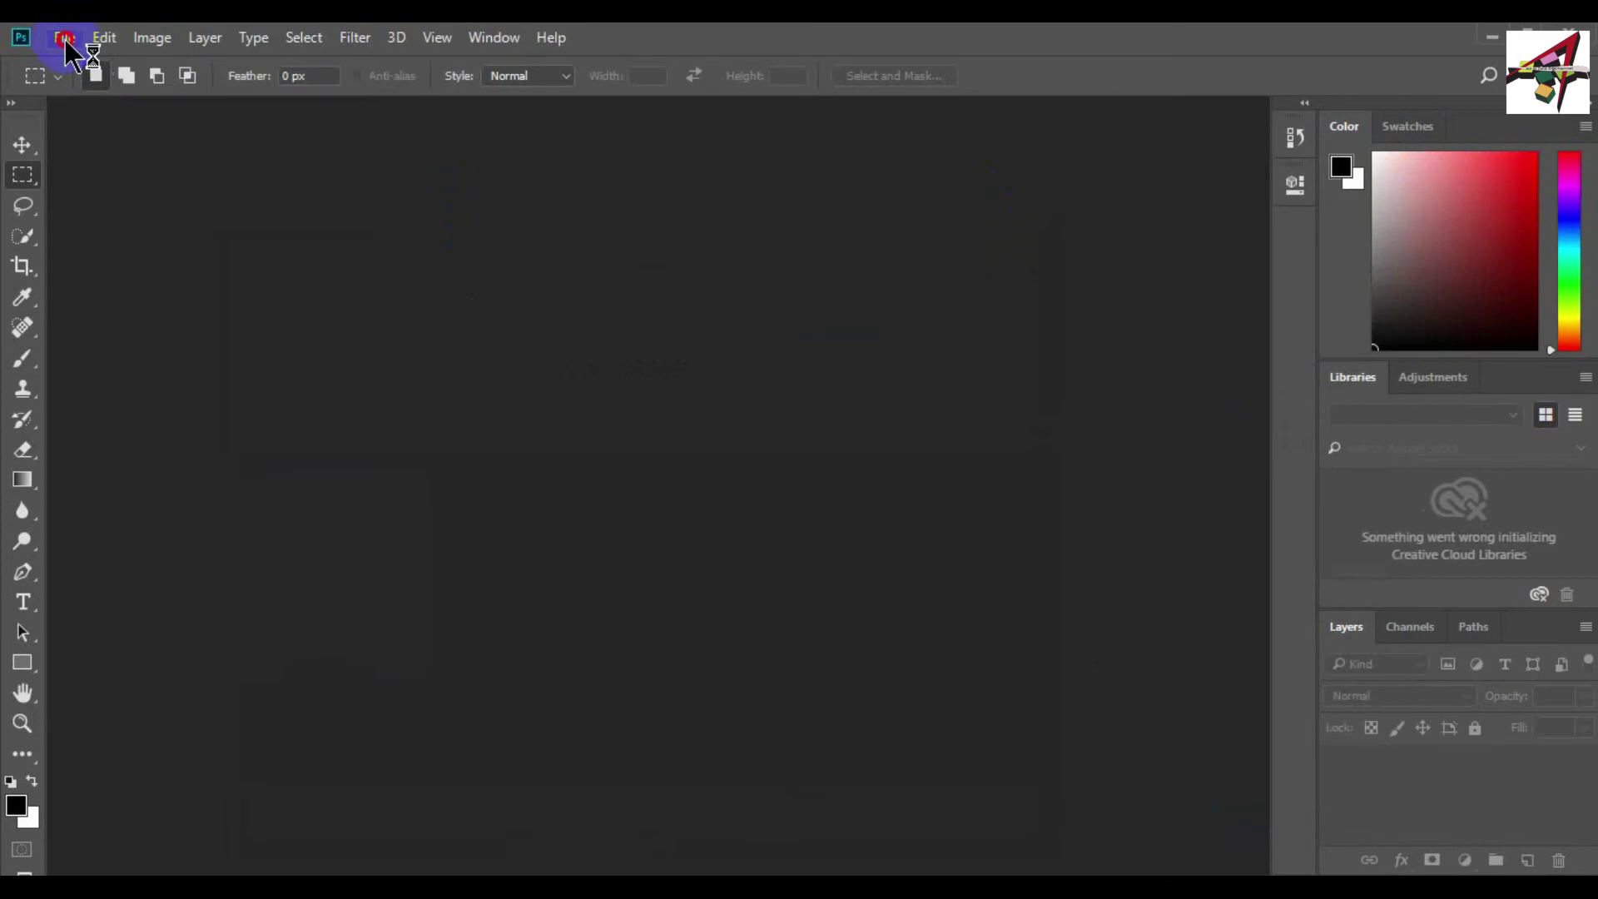
pyautogui.click(64, 37)
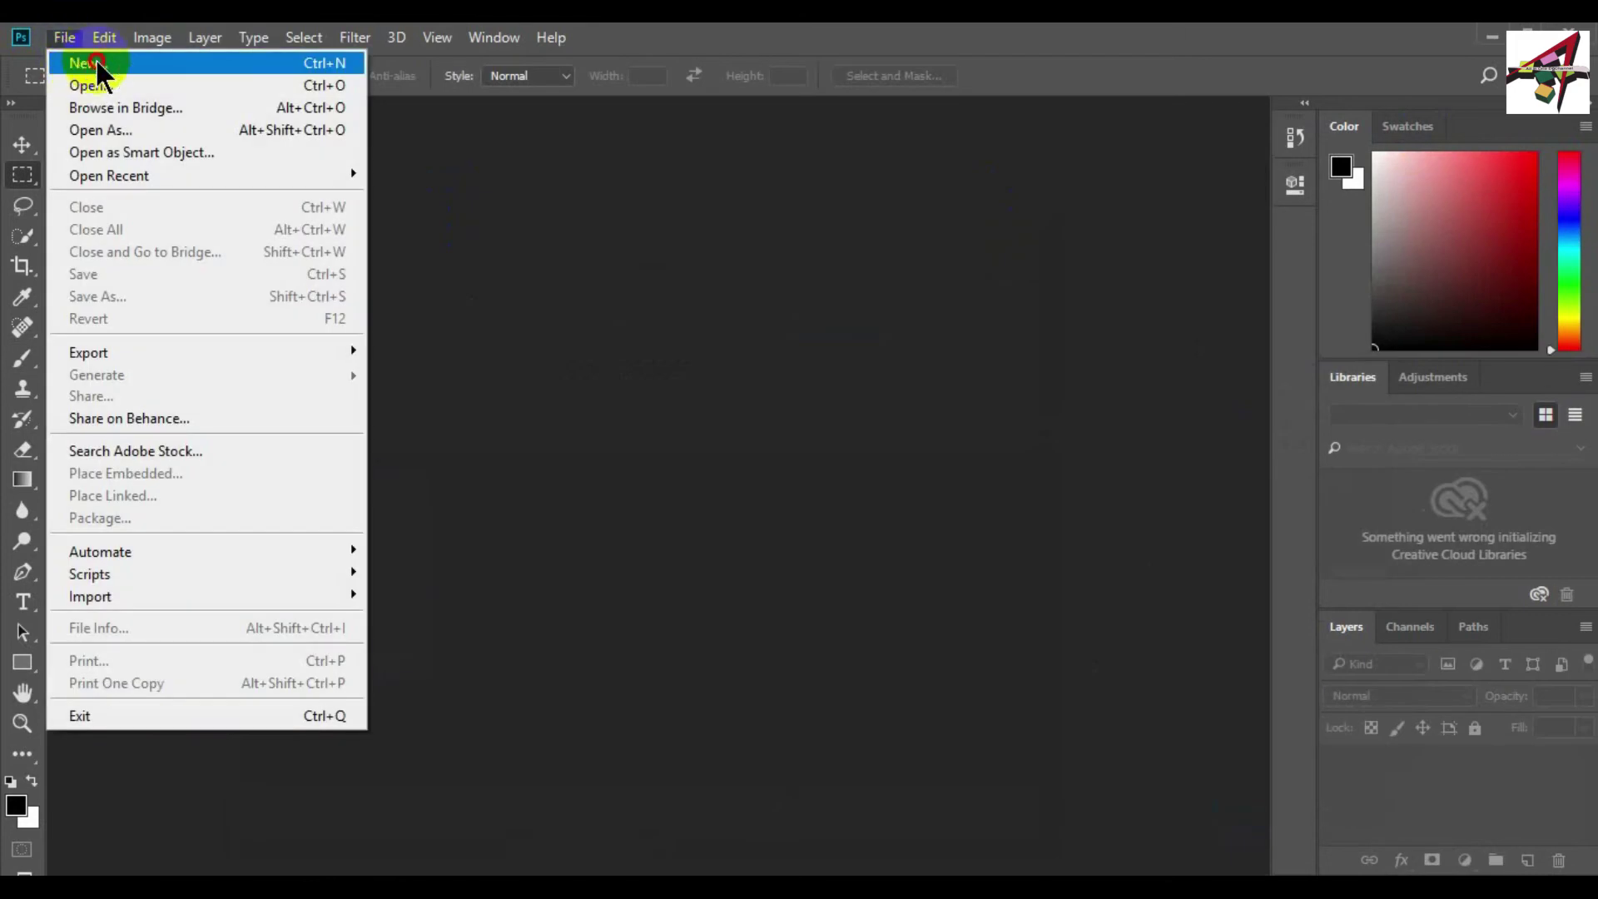
pyautogui.click(95, 64)
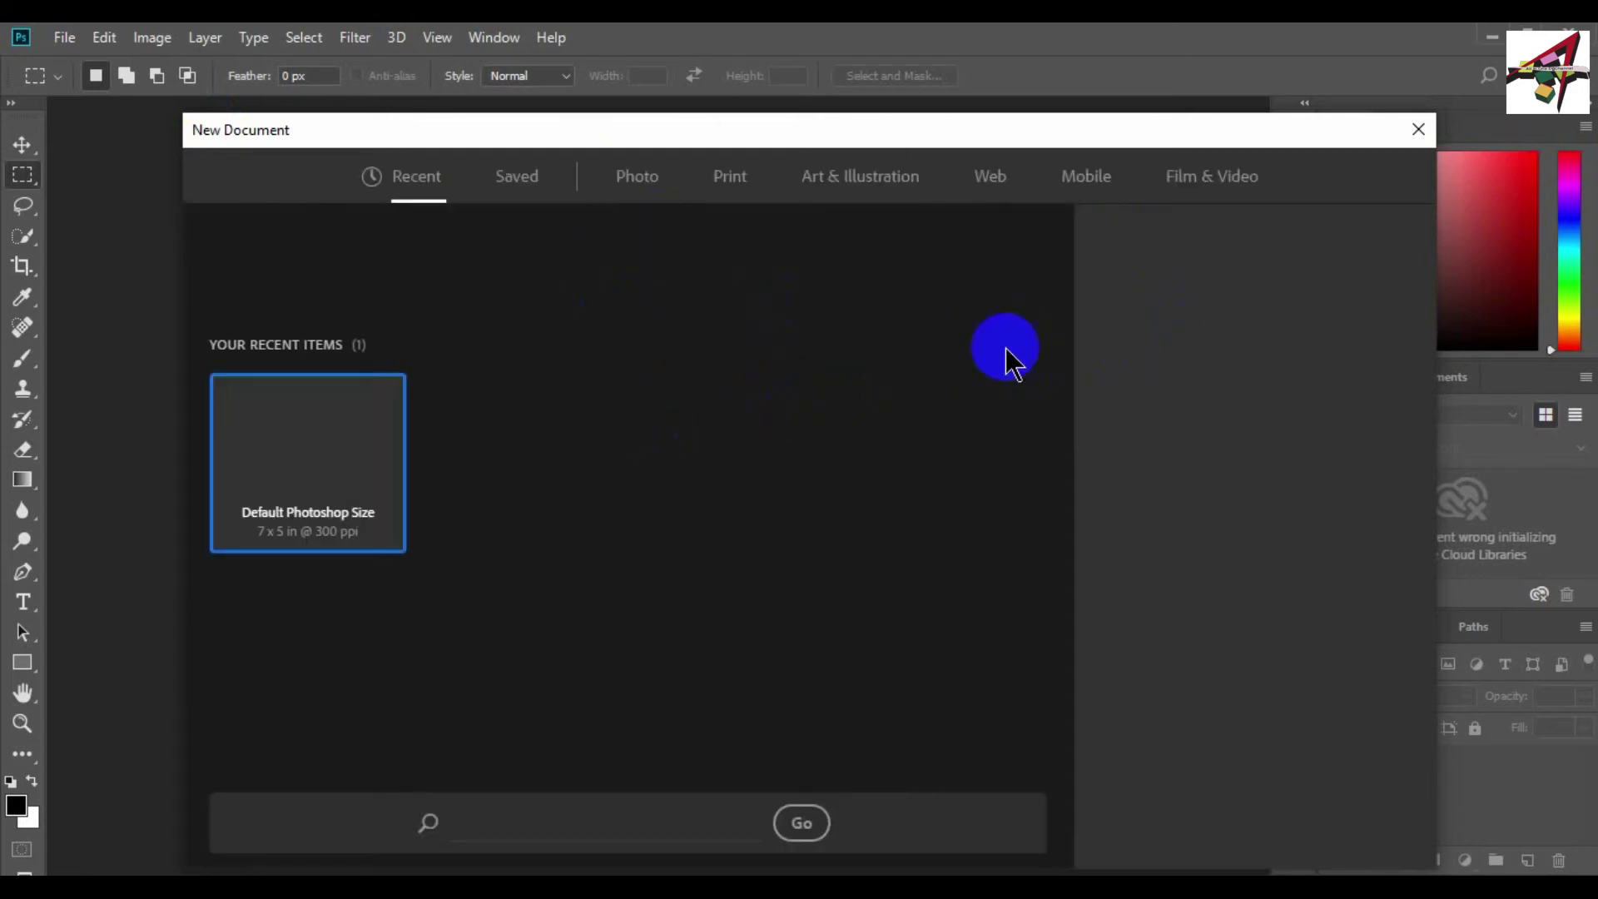
# - Move and close the New Document dialog, then reopen it with Ctrl+N
pyautogui.click(889, 145)
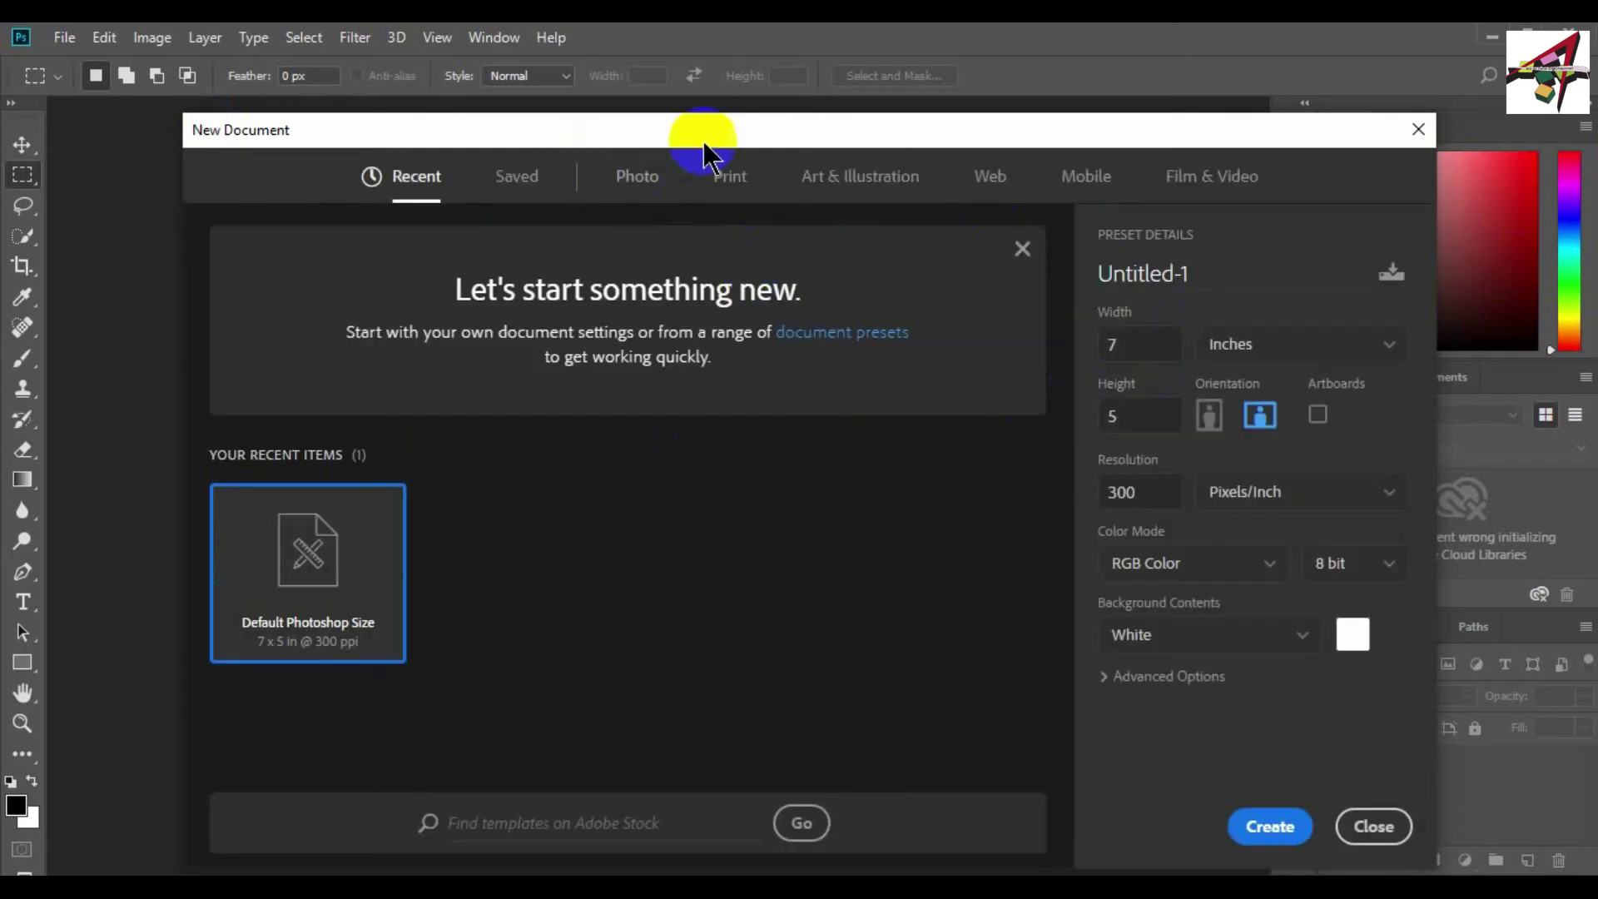
pyautogui.moveTo(780, 134); pyautogui.dragTo(778, 87)
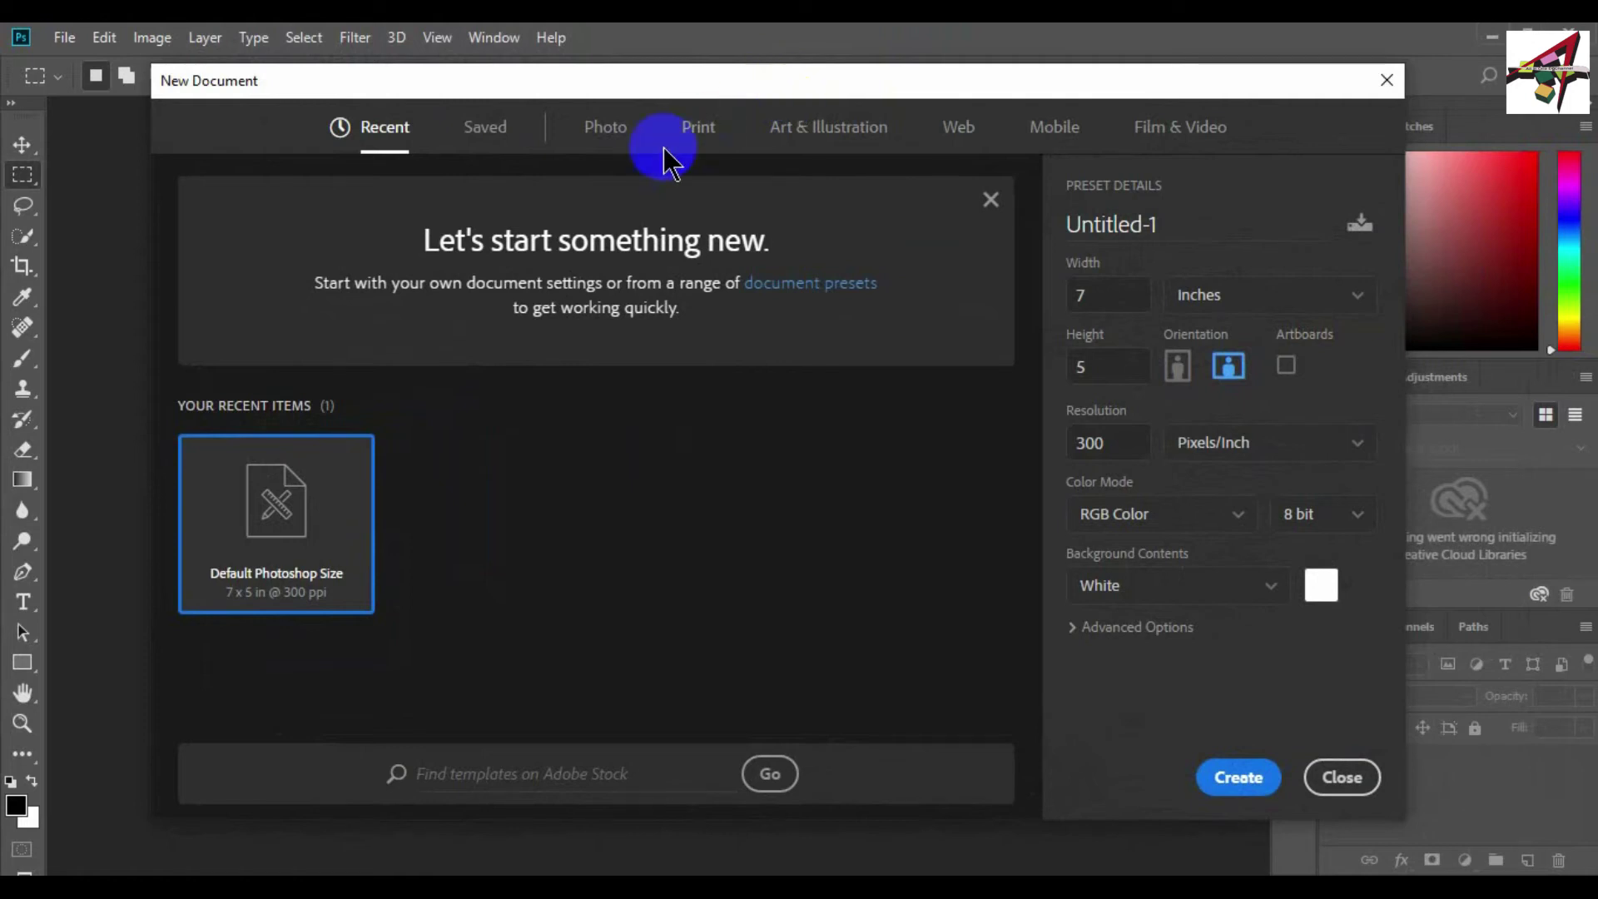
pyautogui.click(1385, 82)
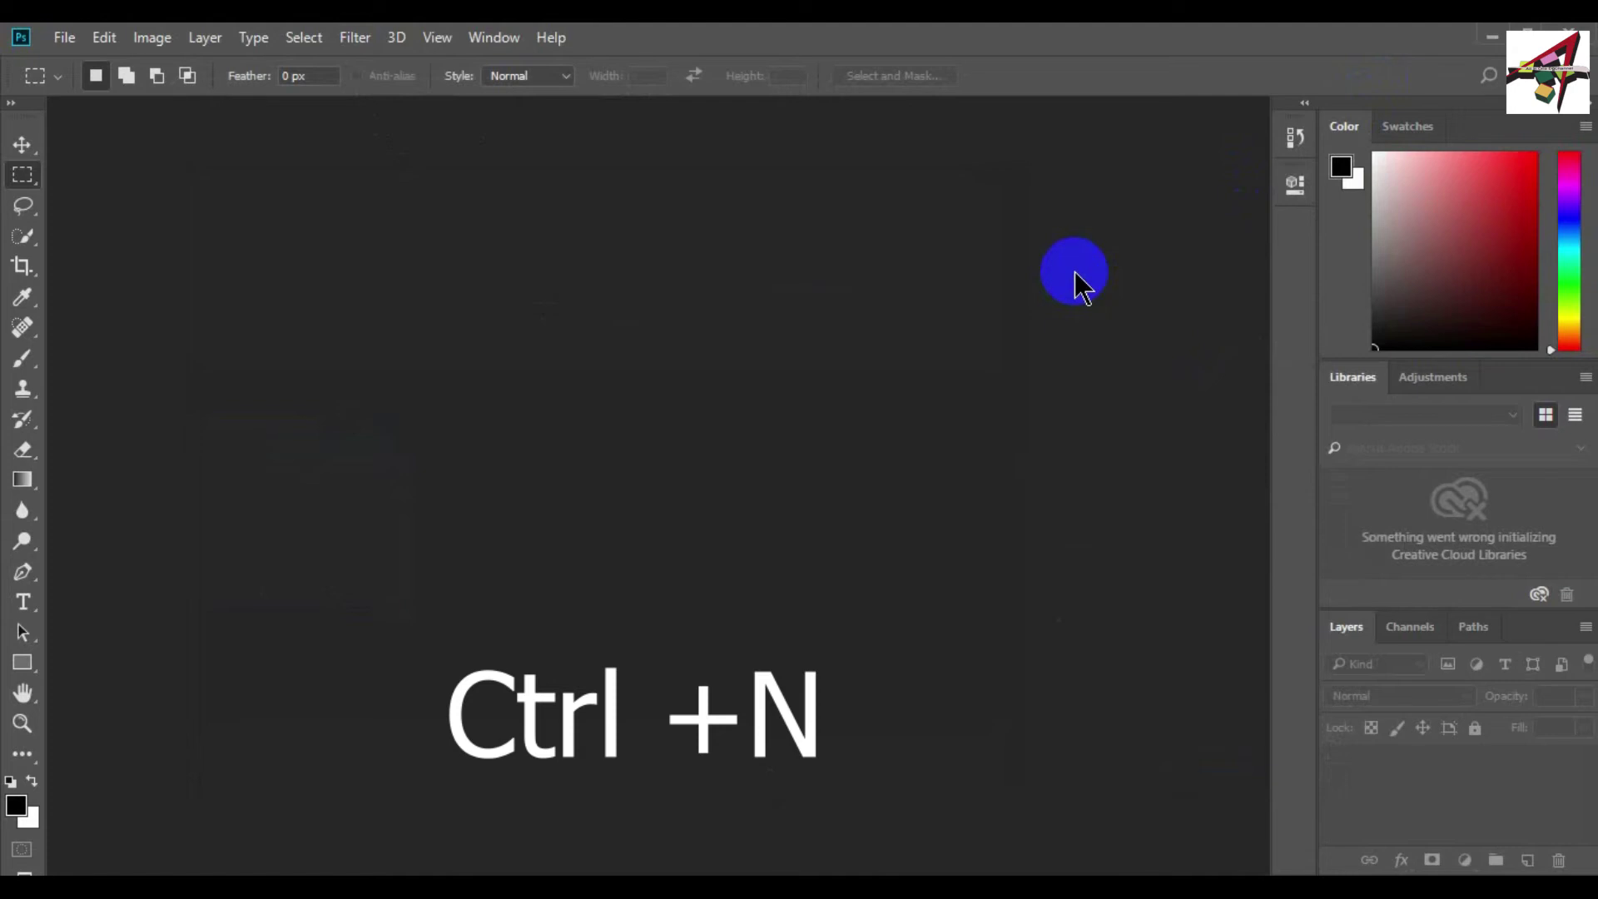
pyautogui.hotkey('ctrl', 'n')
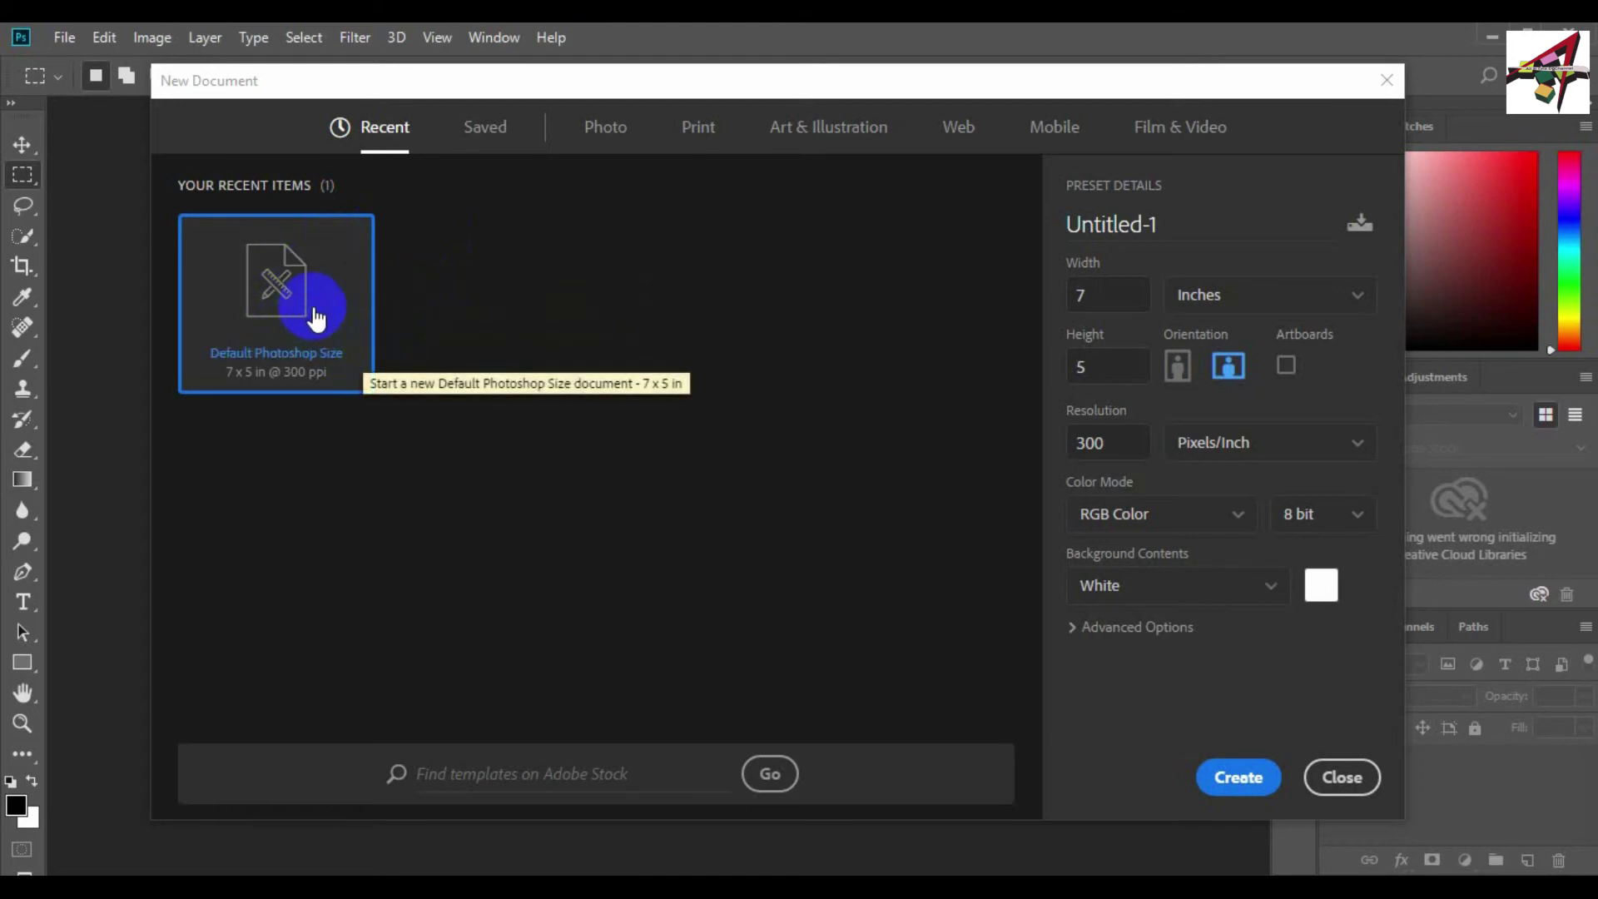
pyautogui.doubleClick(292, 316)
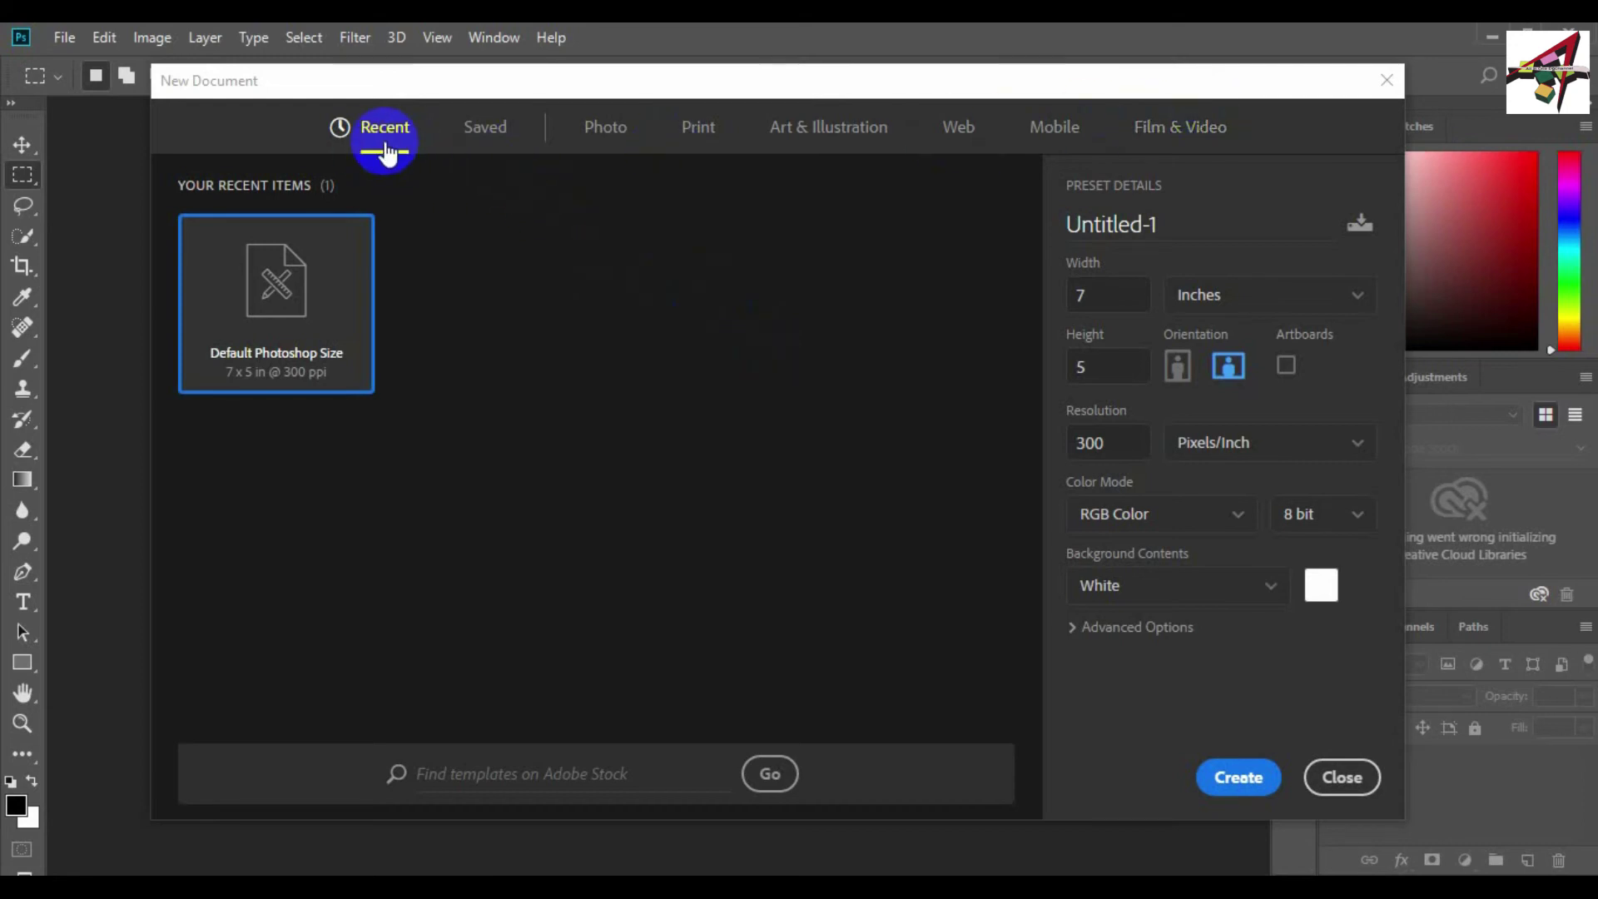
pyautogui.click(486, 135)
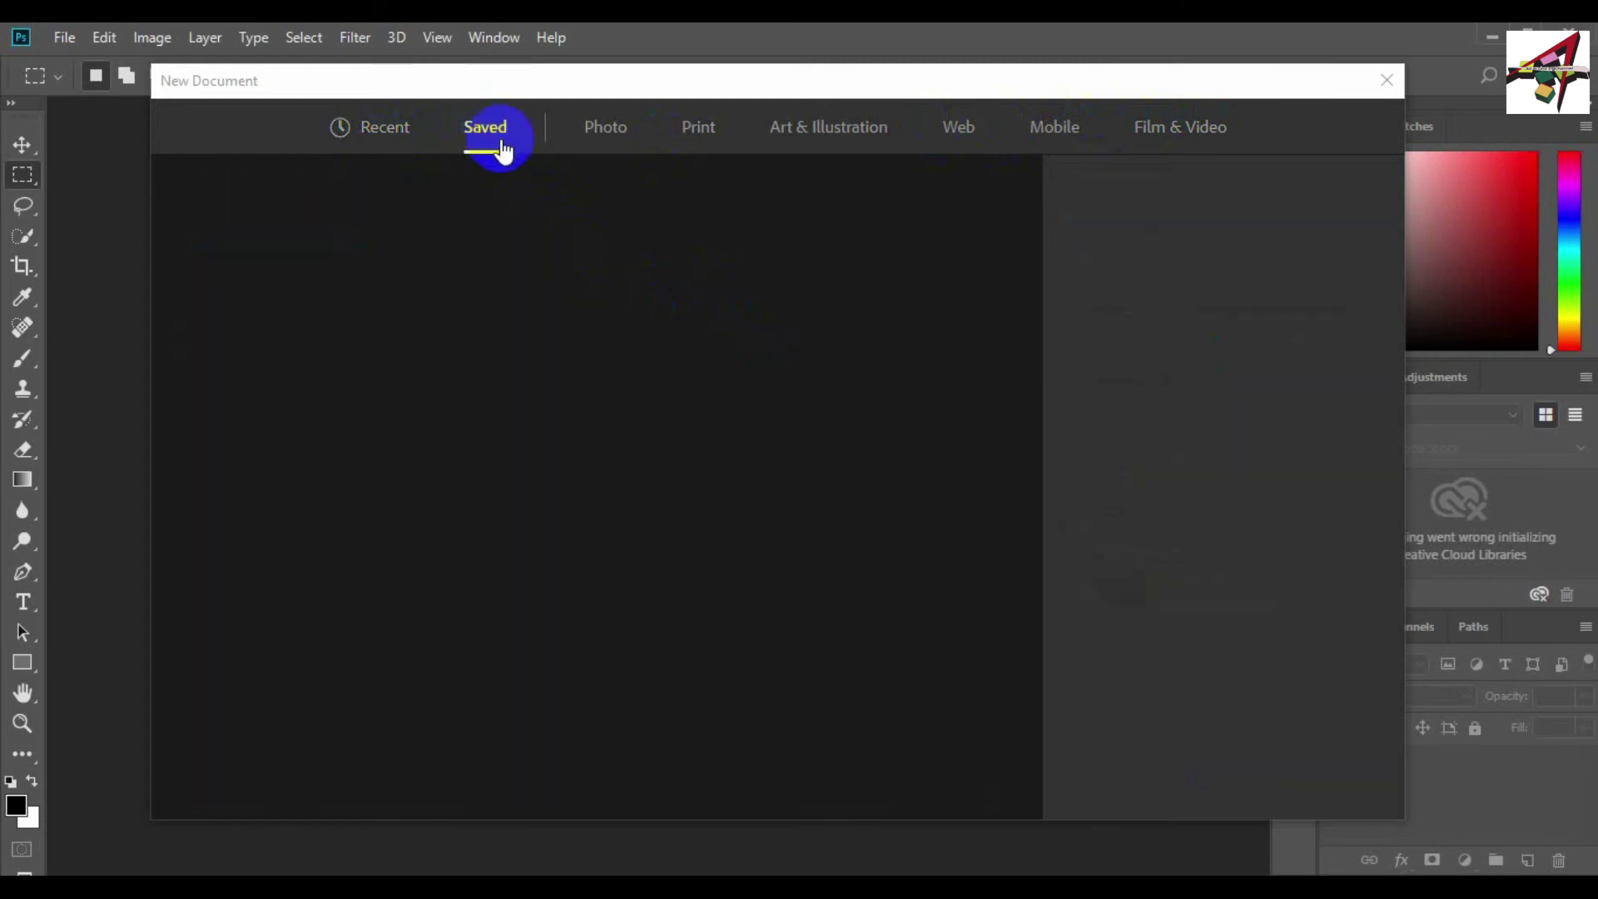
pyautogui.click(387, 135)
pyautogui.click(274, 287)
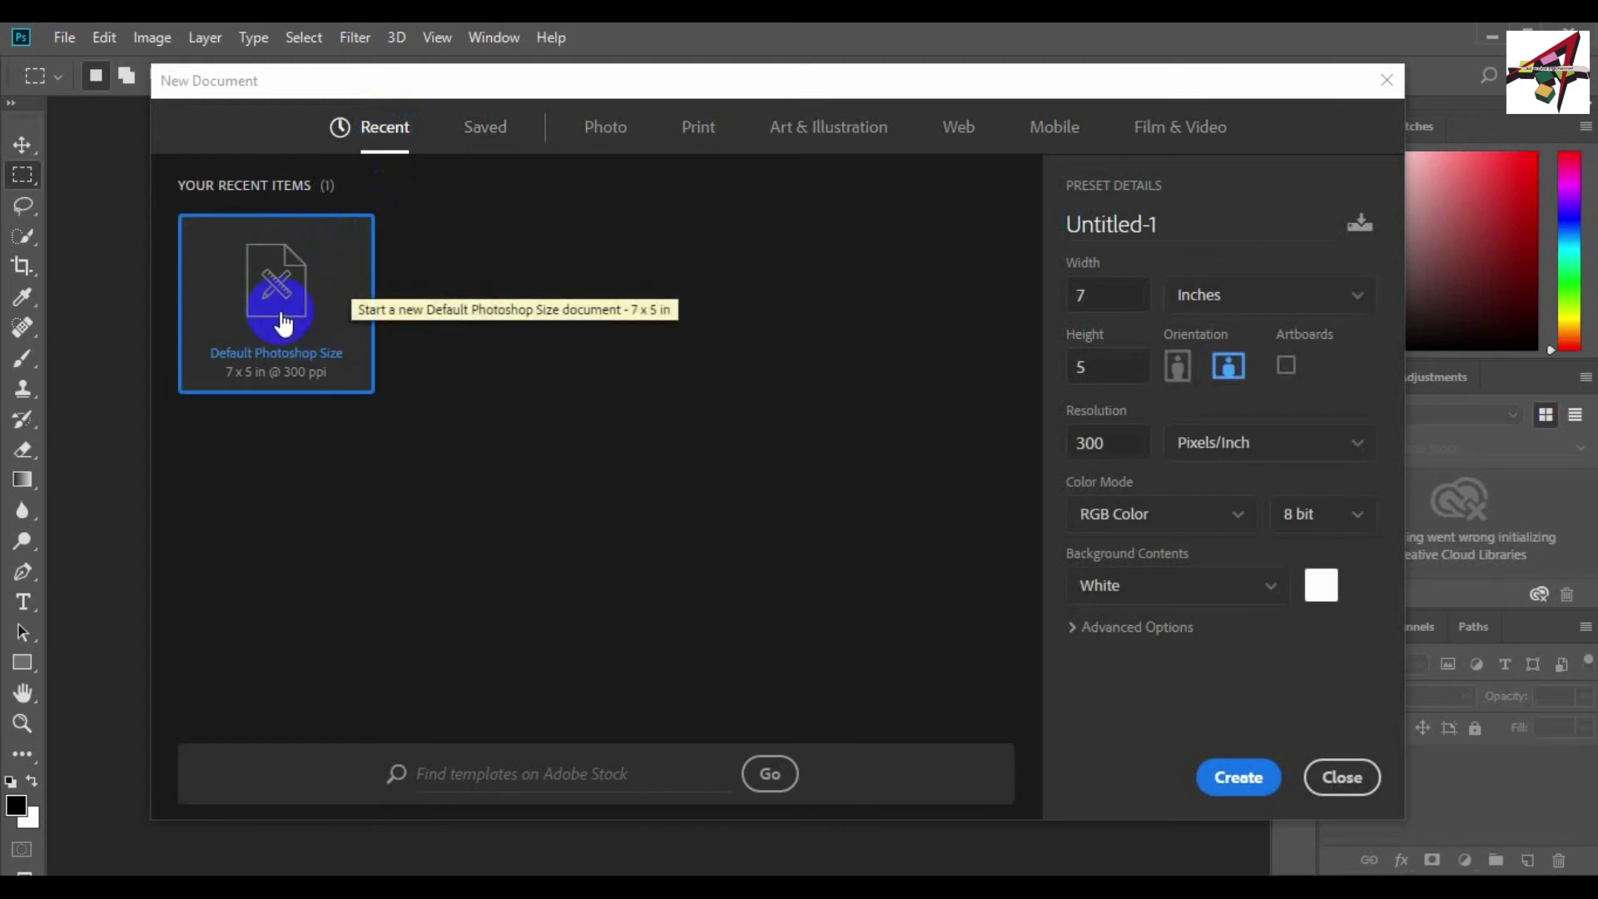
pyautogui.click(1103, 294)
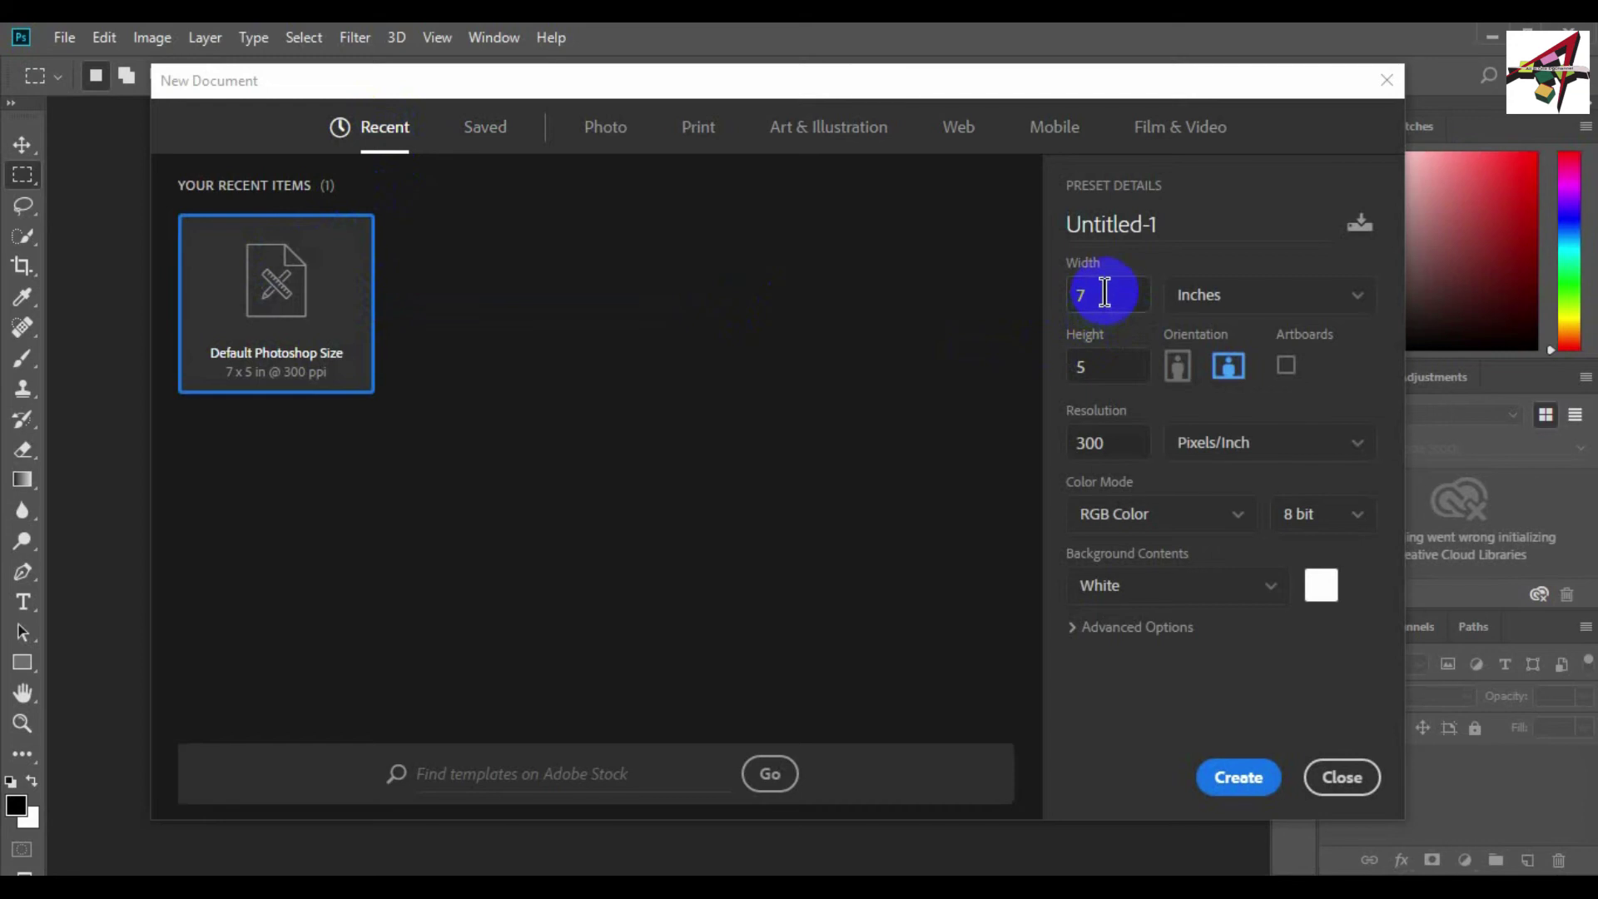
pyautogui.click(1122, 350)
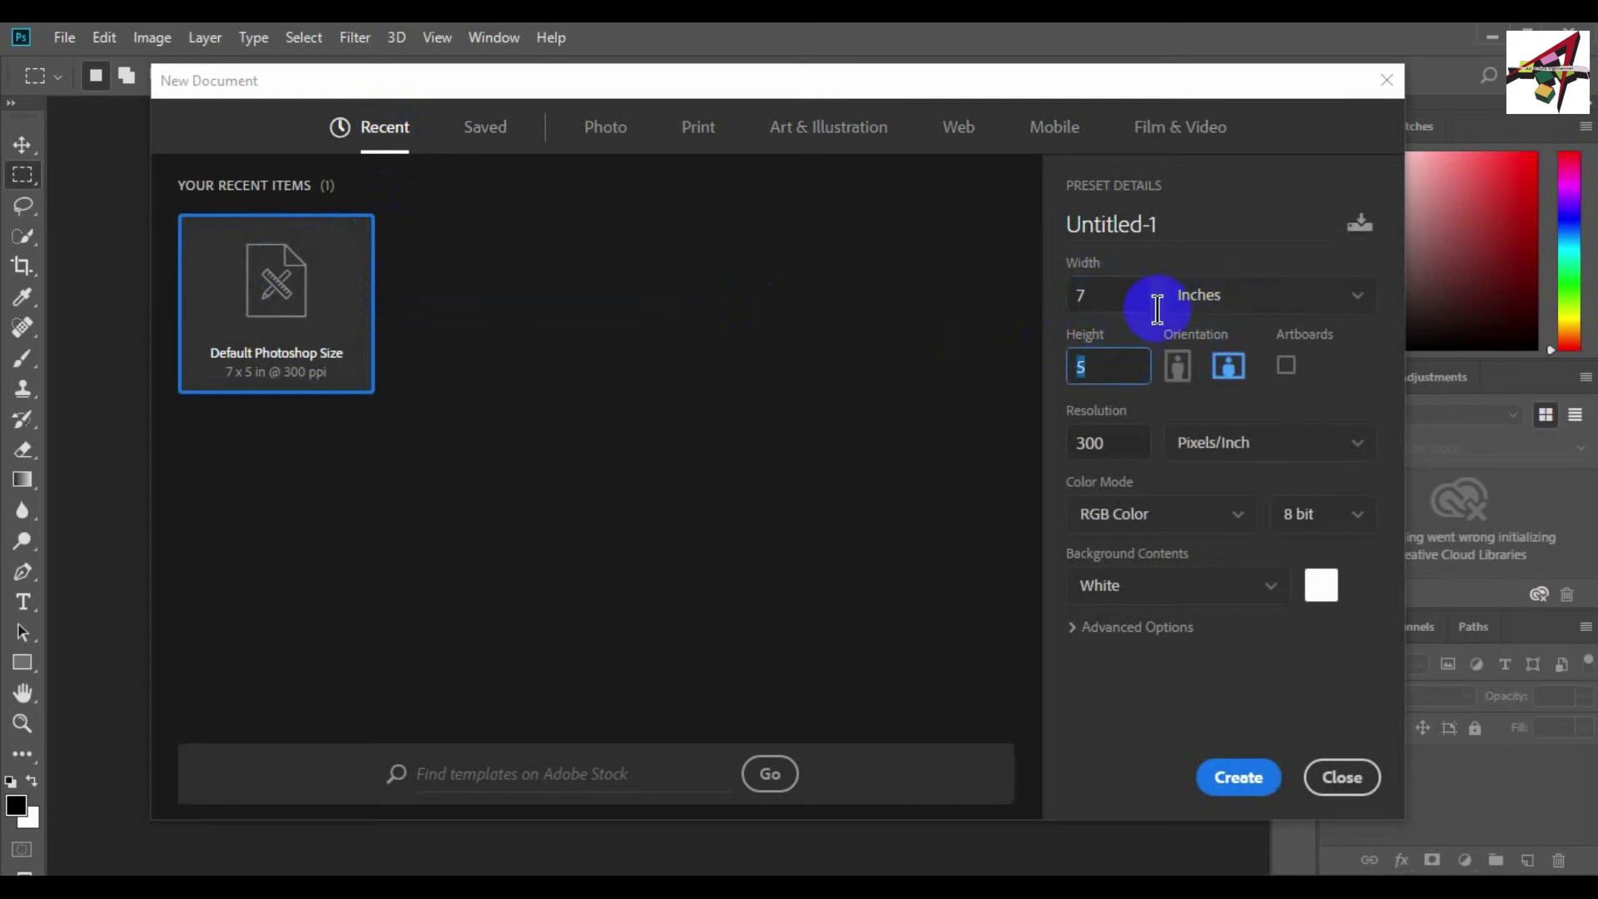
pyautogui.doubleClick(1113, 298)
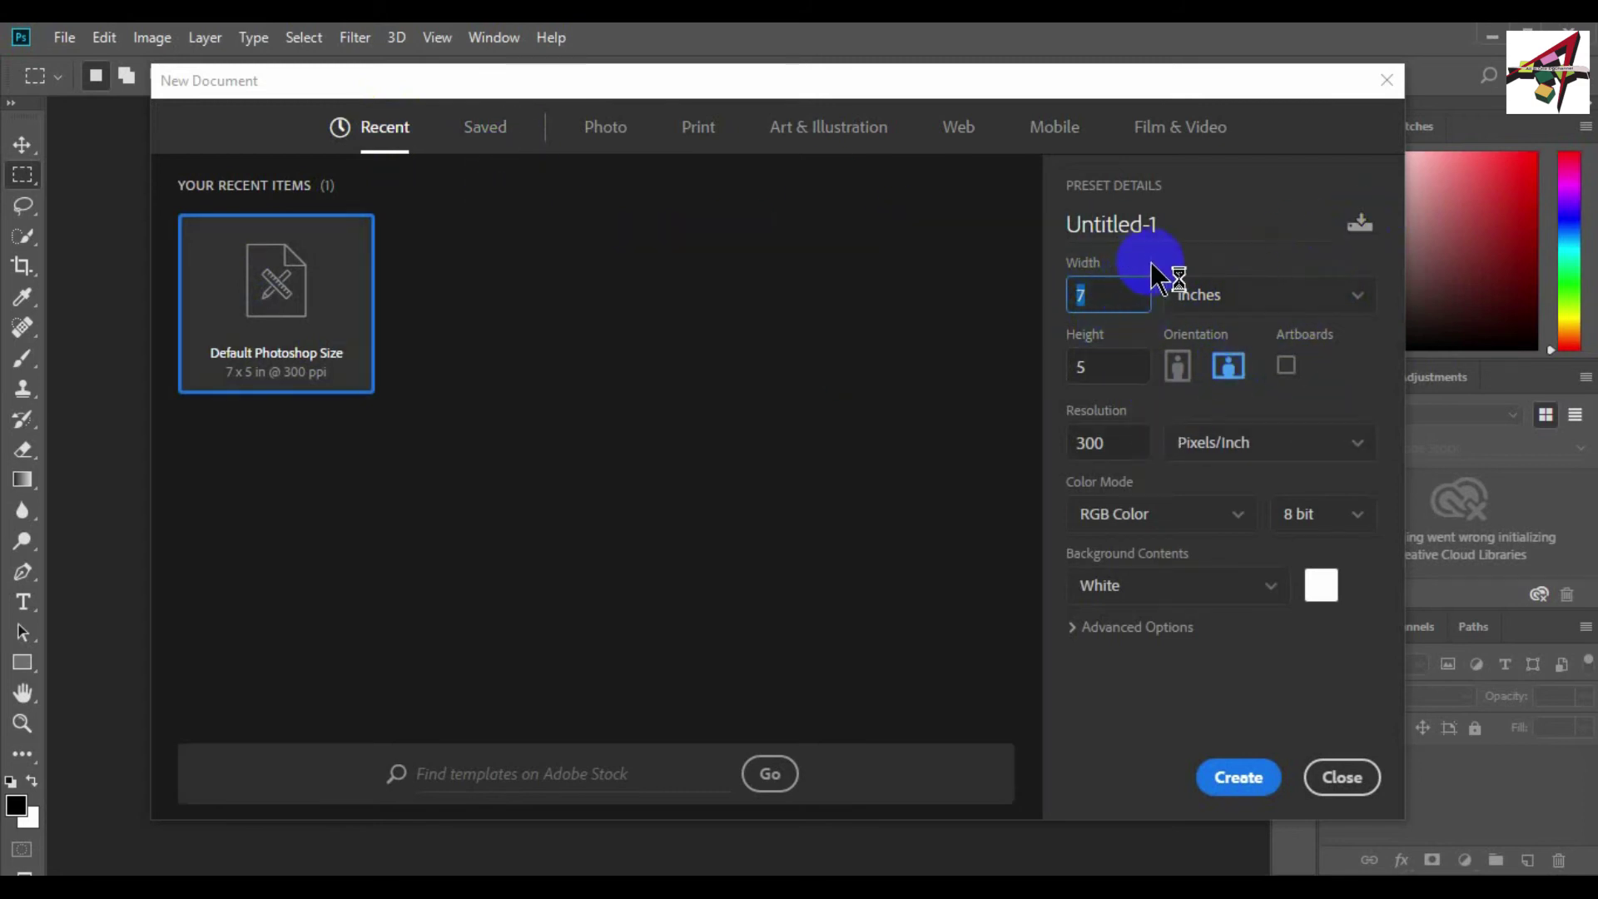
pyautogui.click(1103, 227)
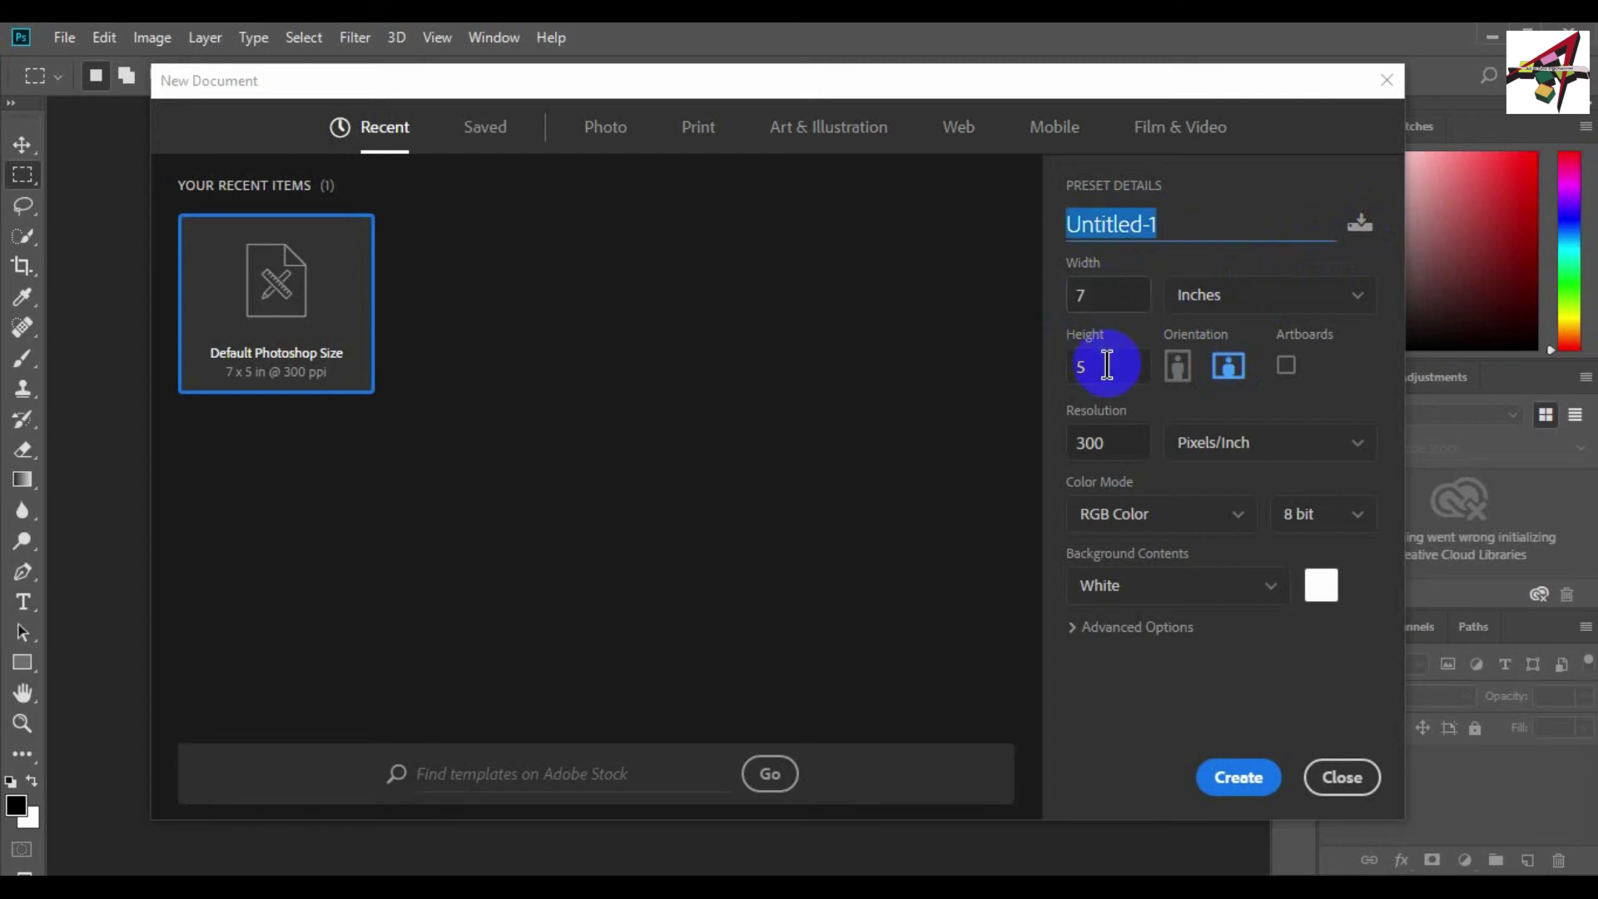
# - Save the 7 × 5 in, 300 ppi settings as preset Saved 1 and view it under Saved
pyautogui.click(1360, 223)
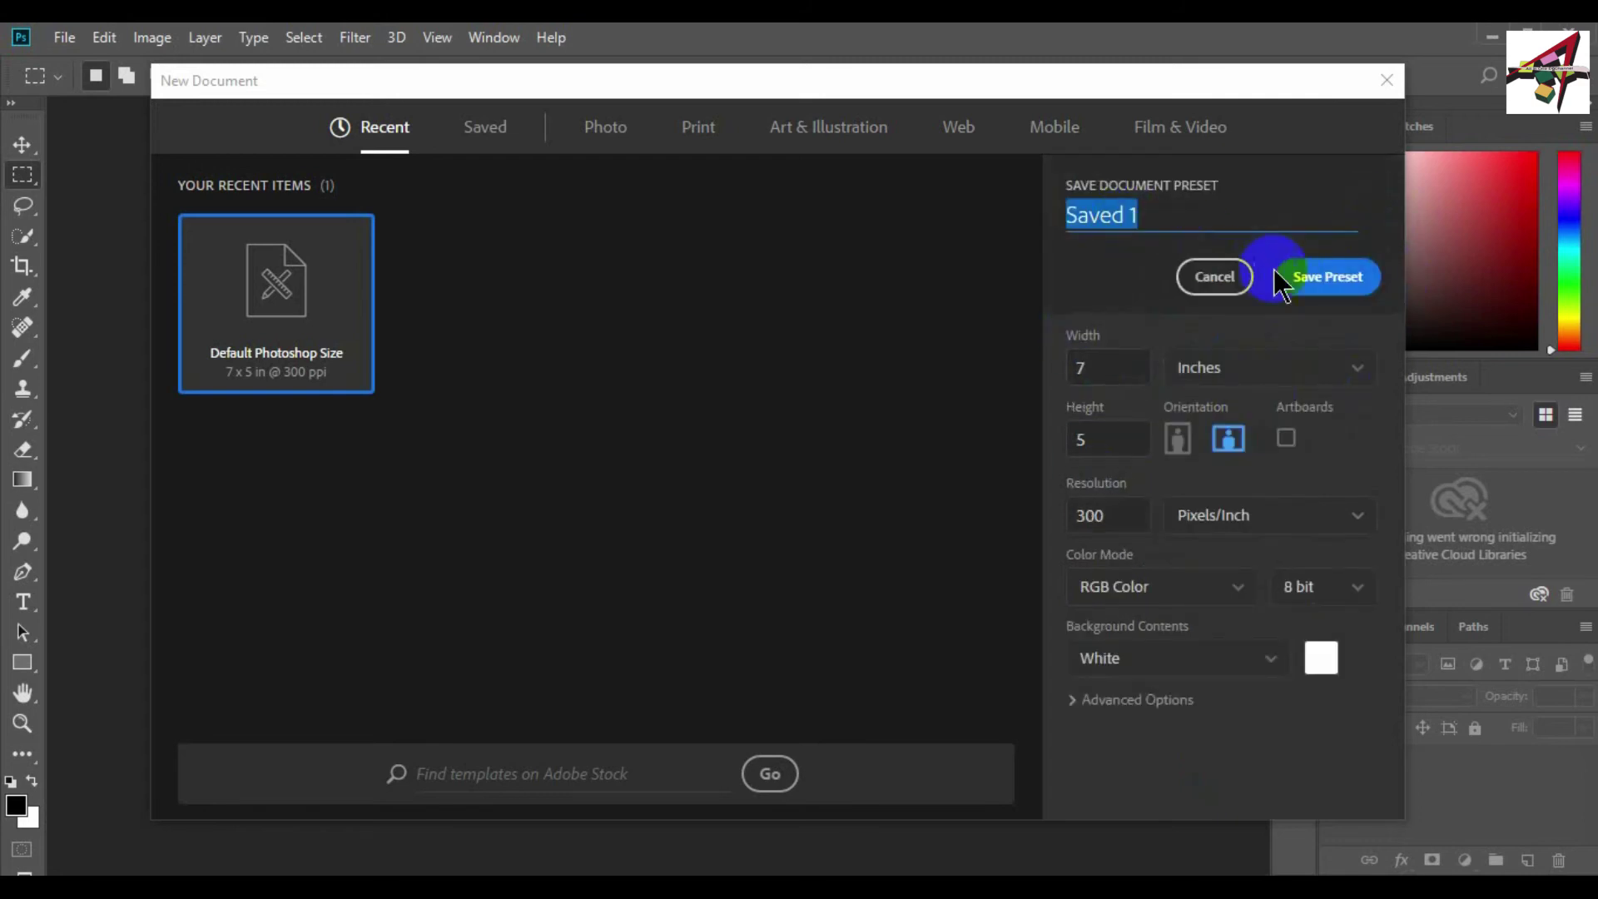
pyautogui.click(1327, 276)
pyautogui.click(487, 133)
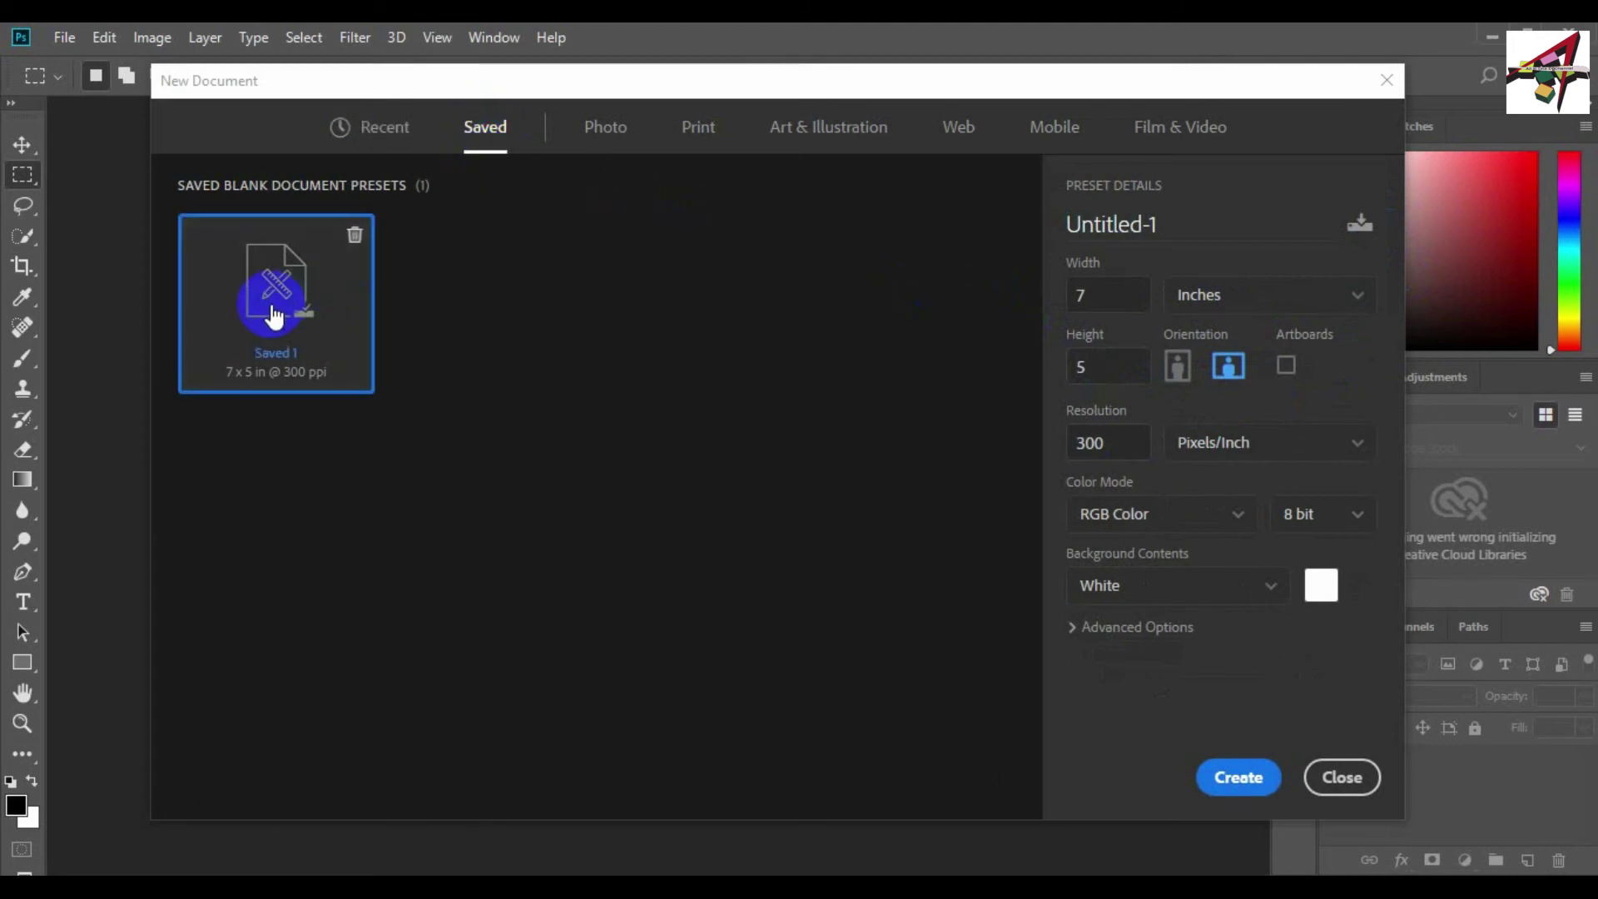
pyautogui.click(390, 162)
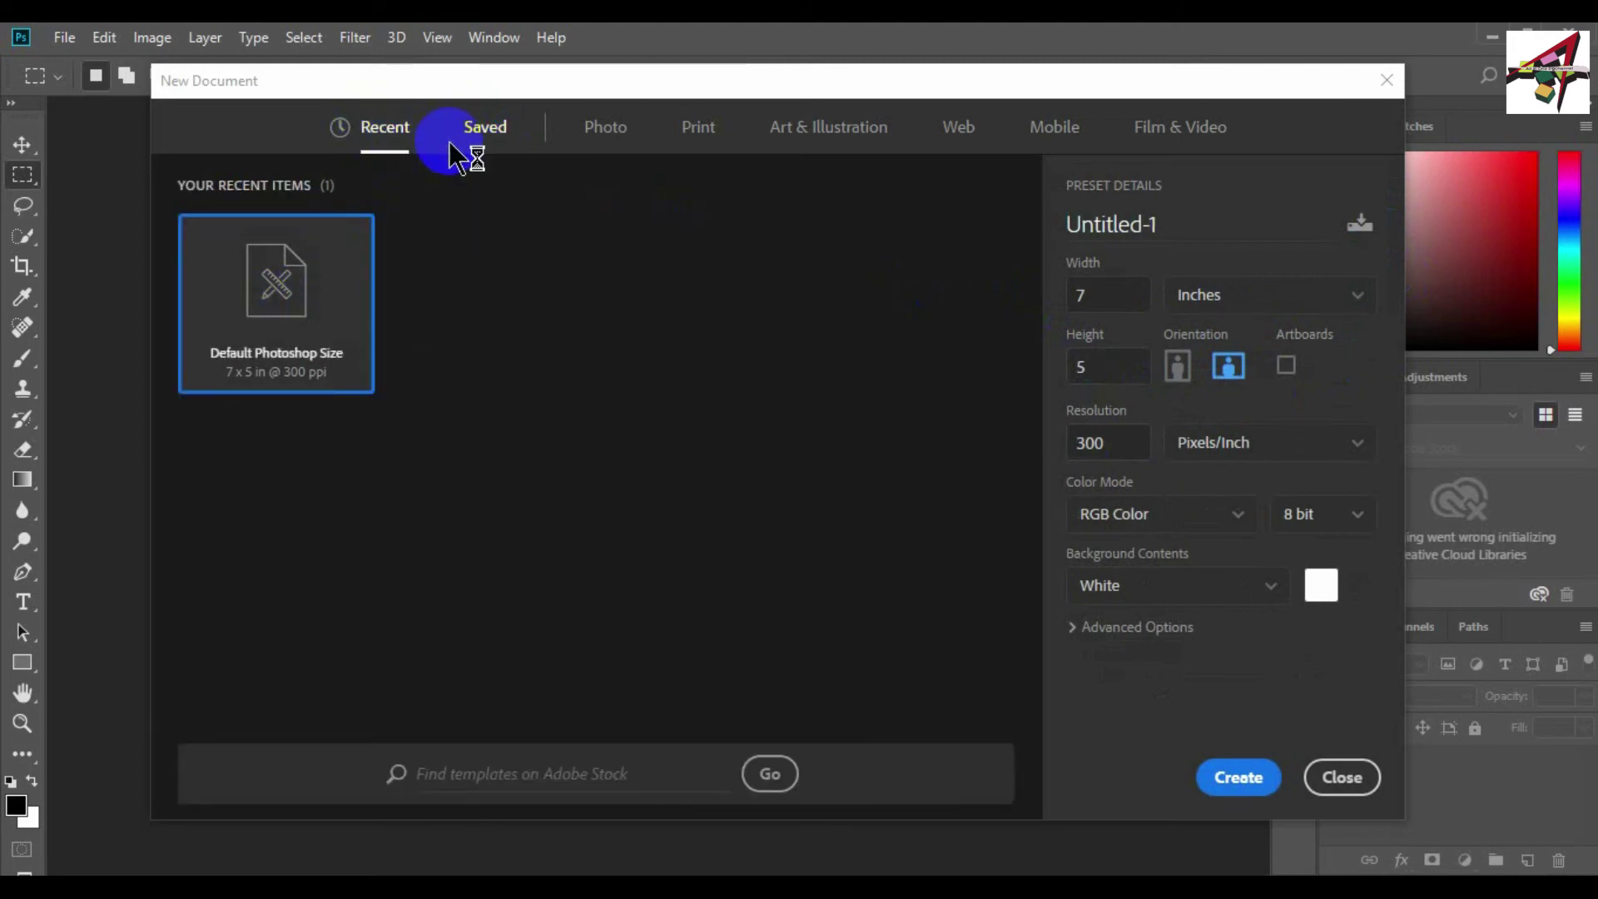
pyautogui.click(487, 133)
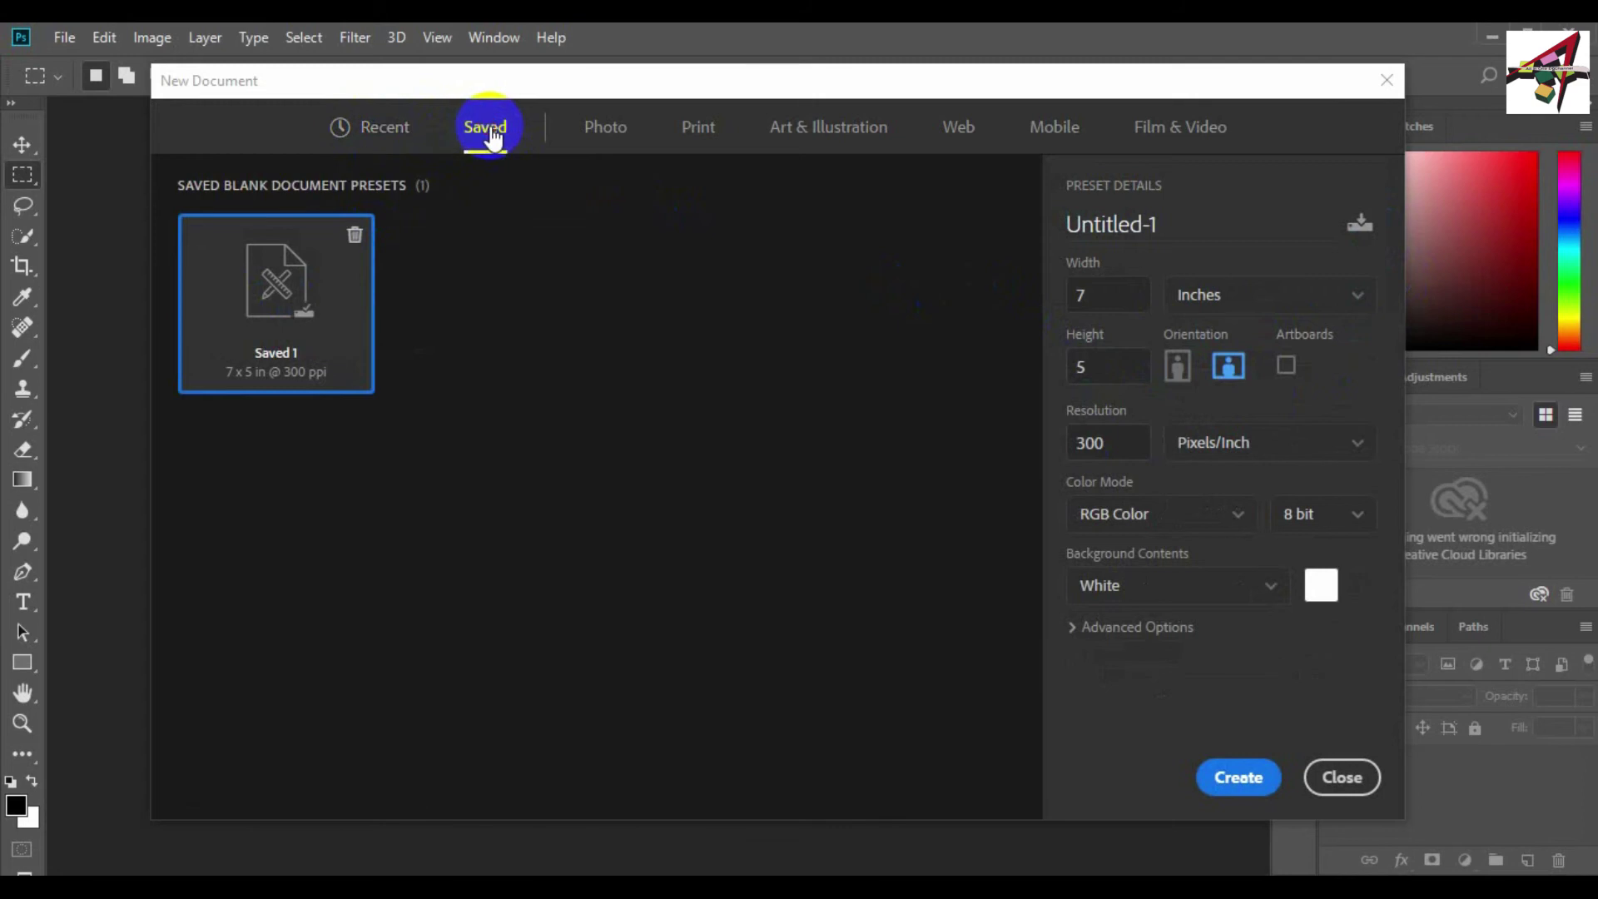
pyautogui.click(337, 342)
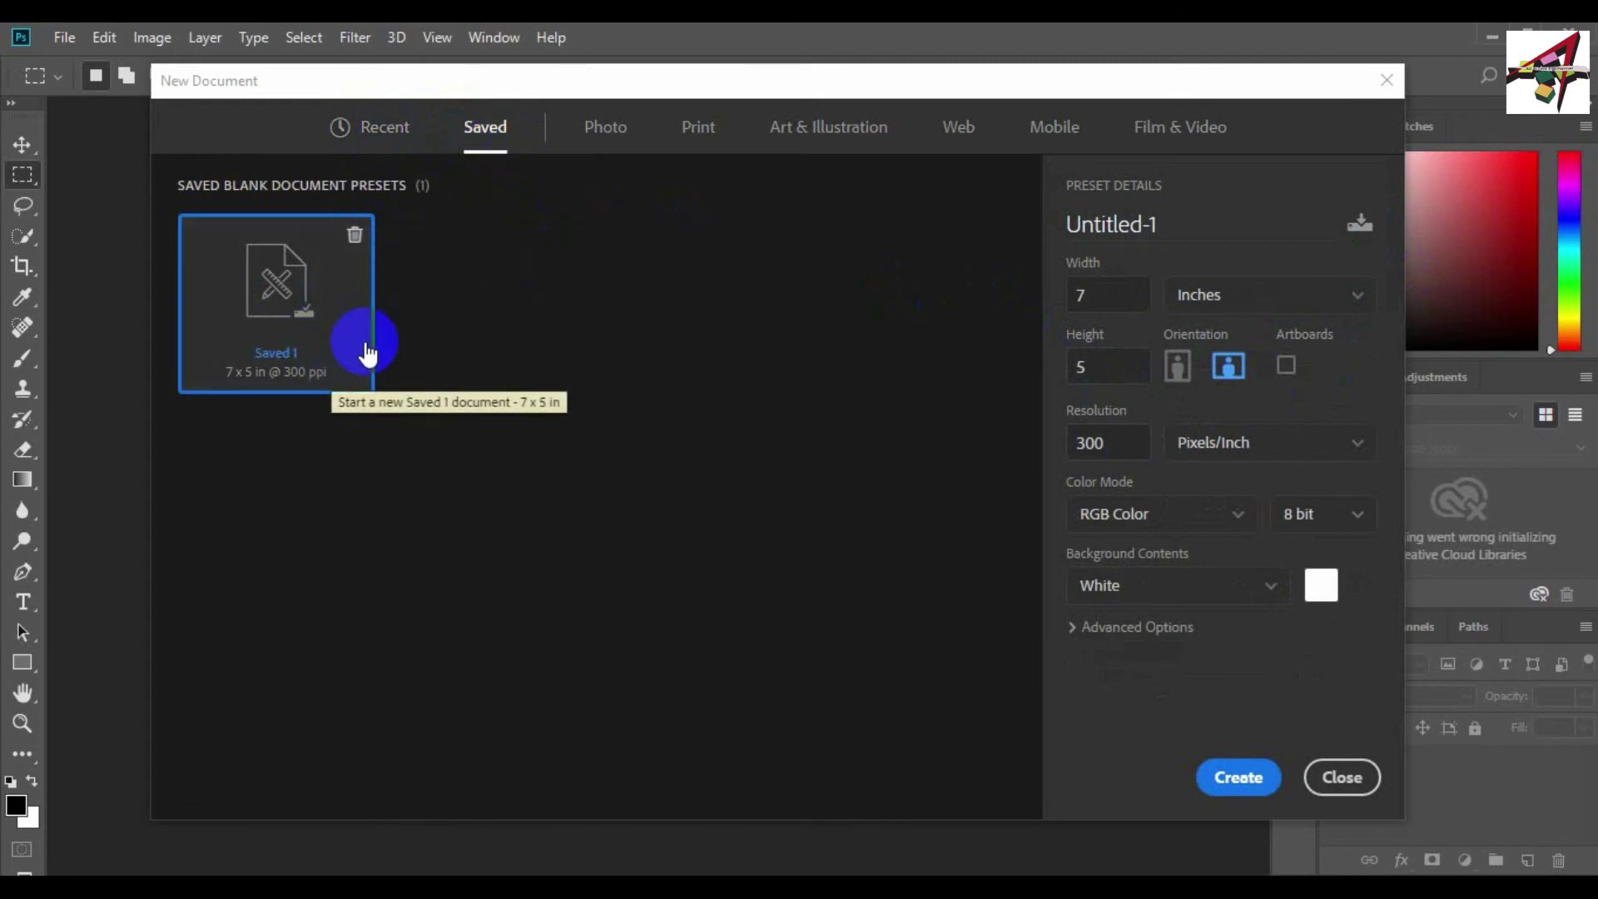
# - Browse the Photo and Print presets, ending on Art & Illustration at 1000 × 1000 px
pyautogui.click(594, 137)
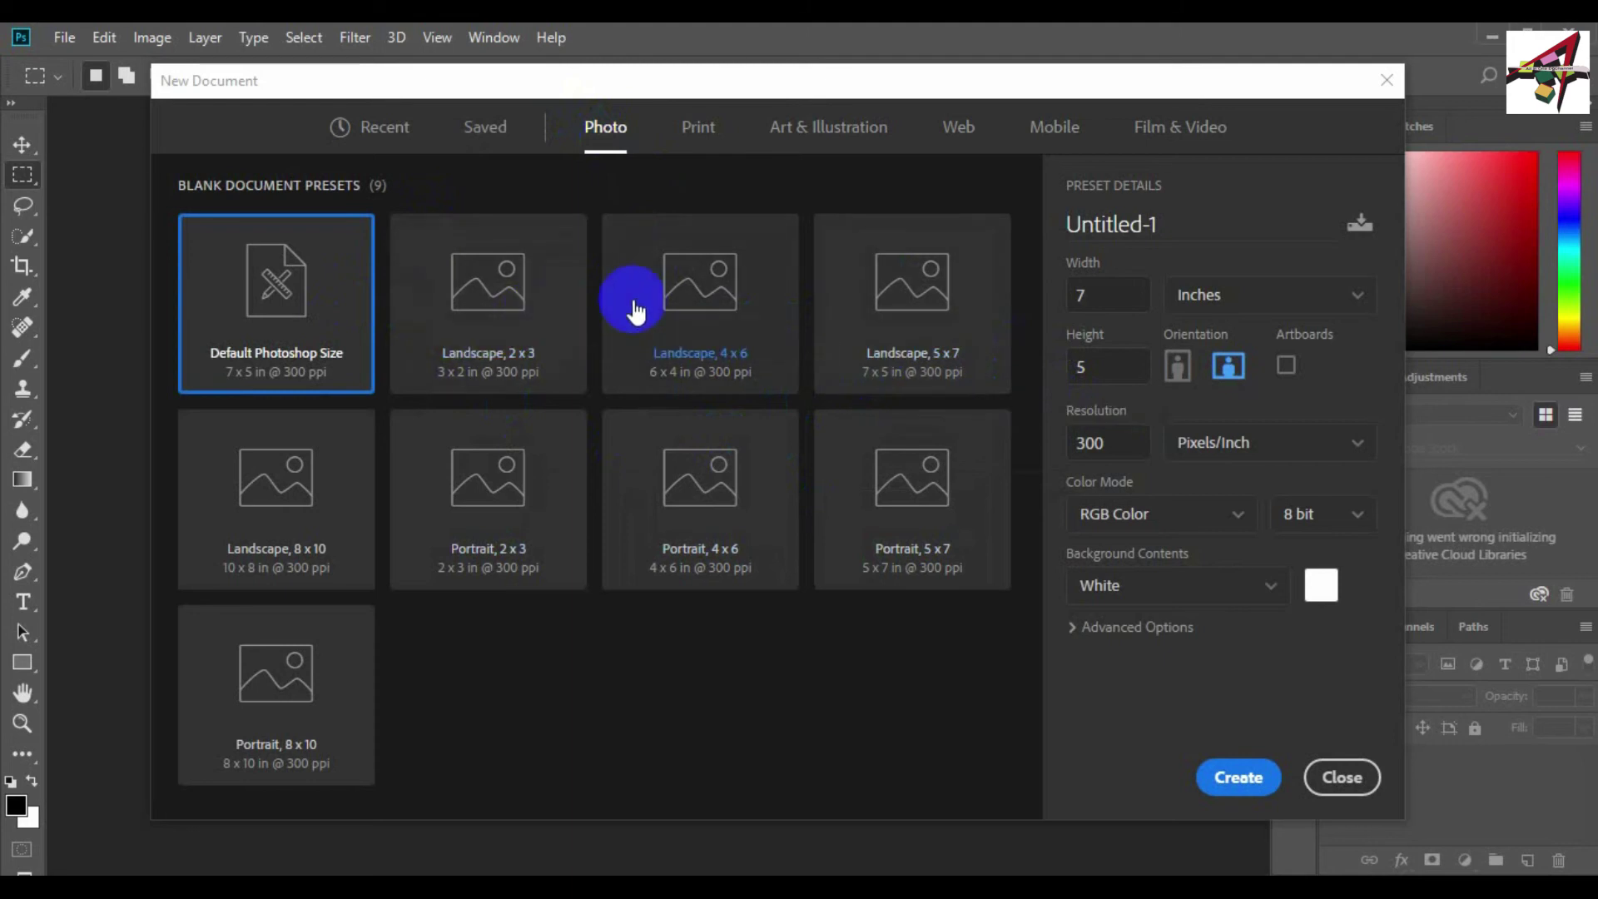
pyautogui.click(696, 138)
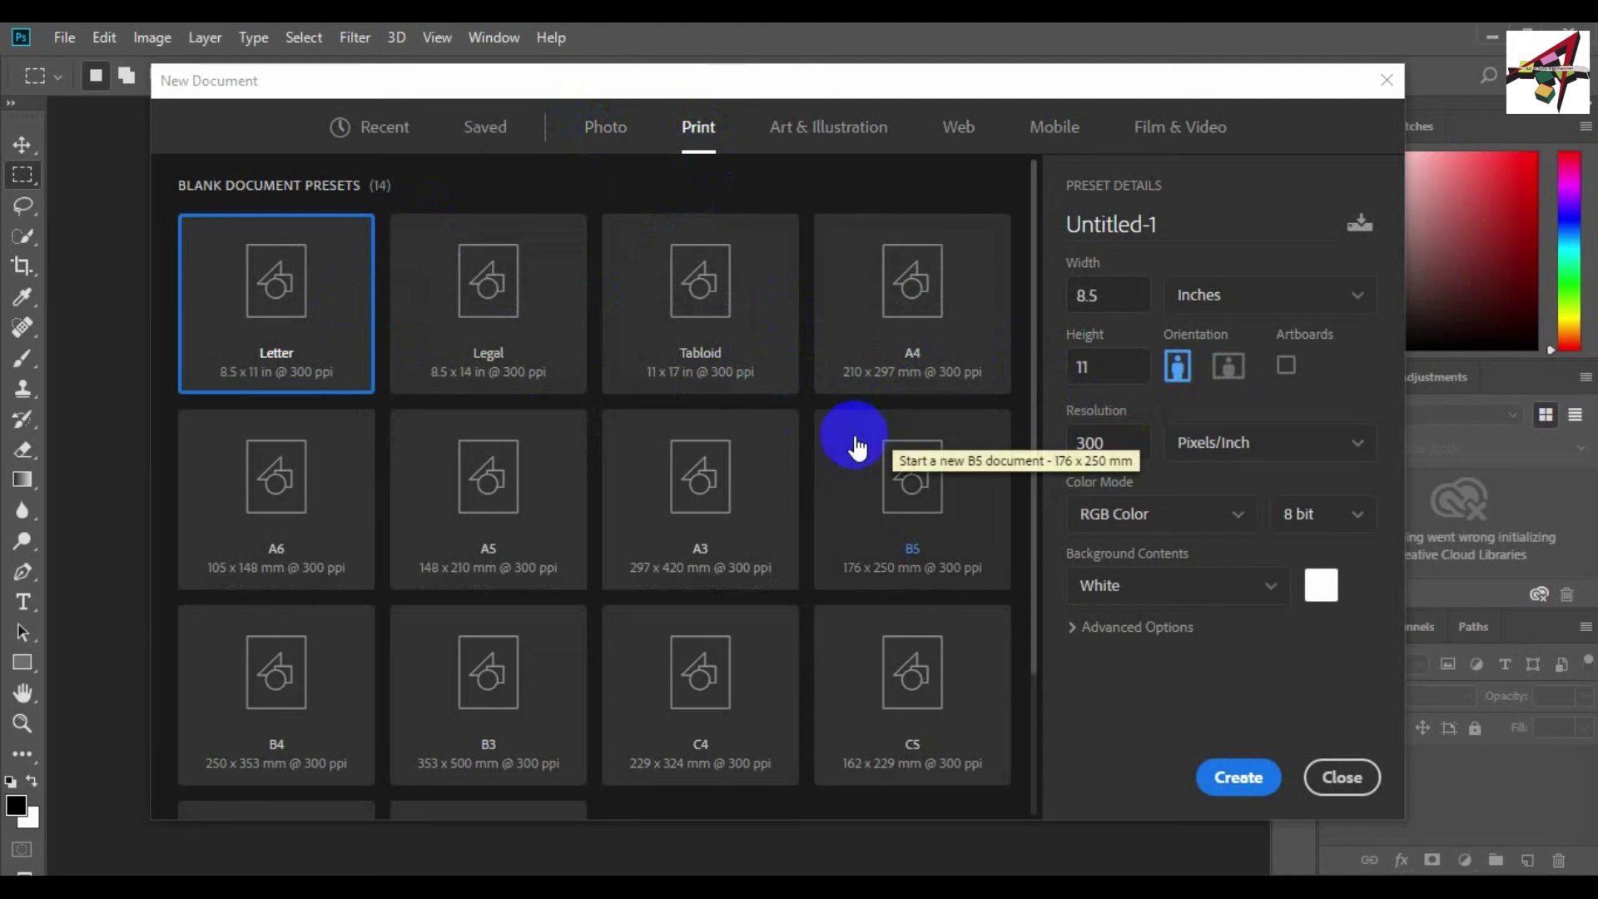
pyautogui.scroll(-3, 860, 389)
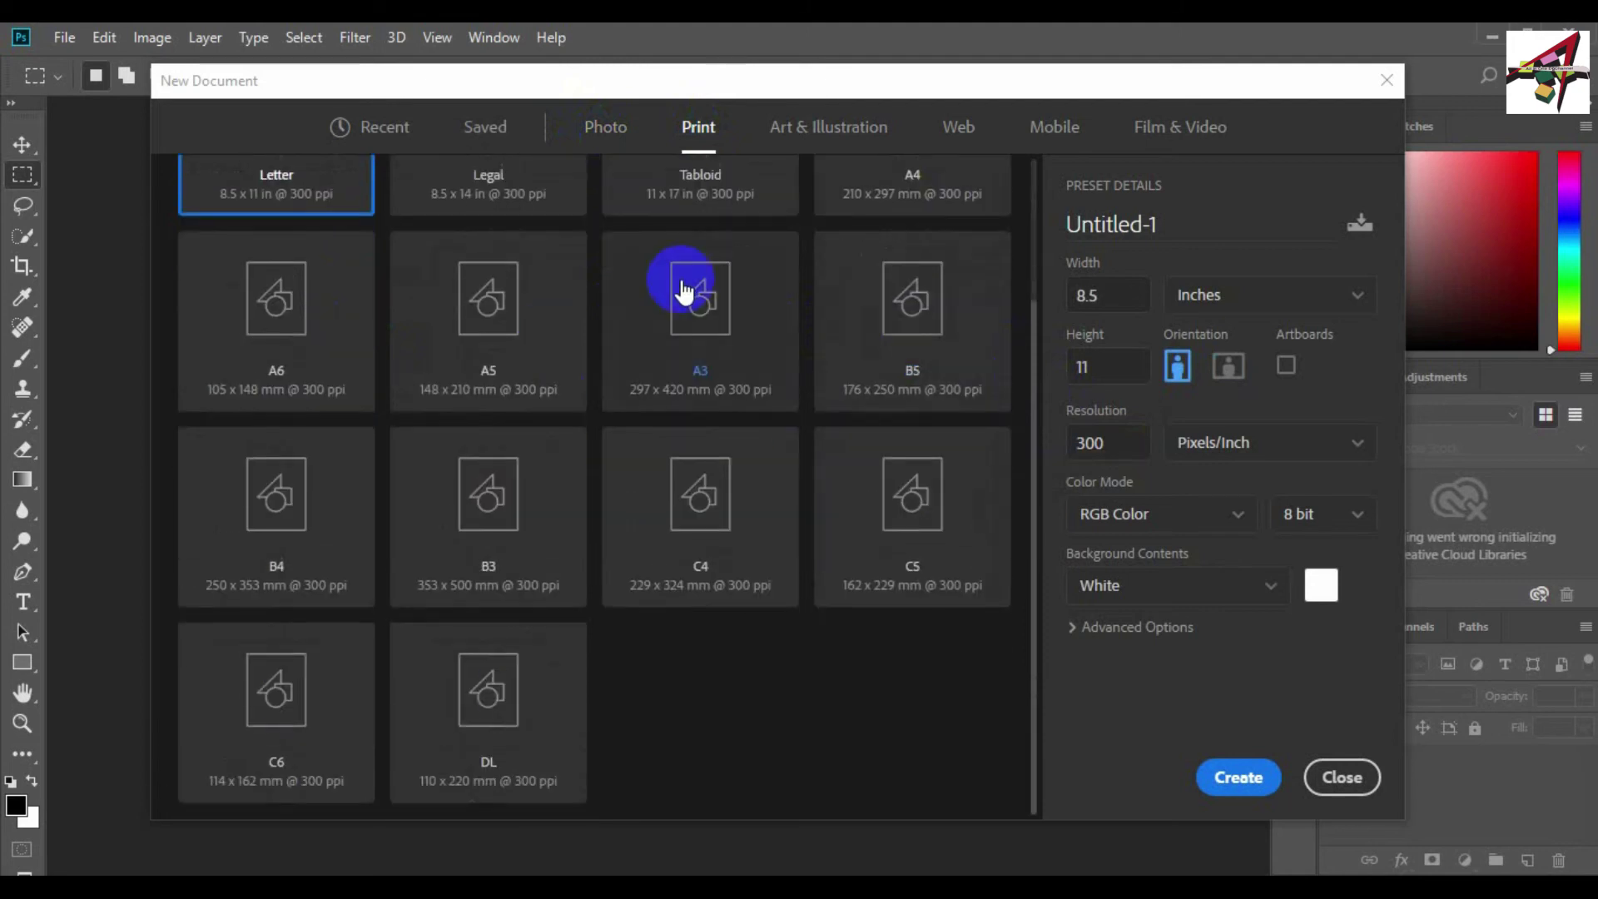
pyautogui.scroll(3, 725, 374)
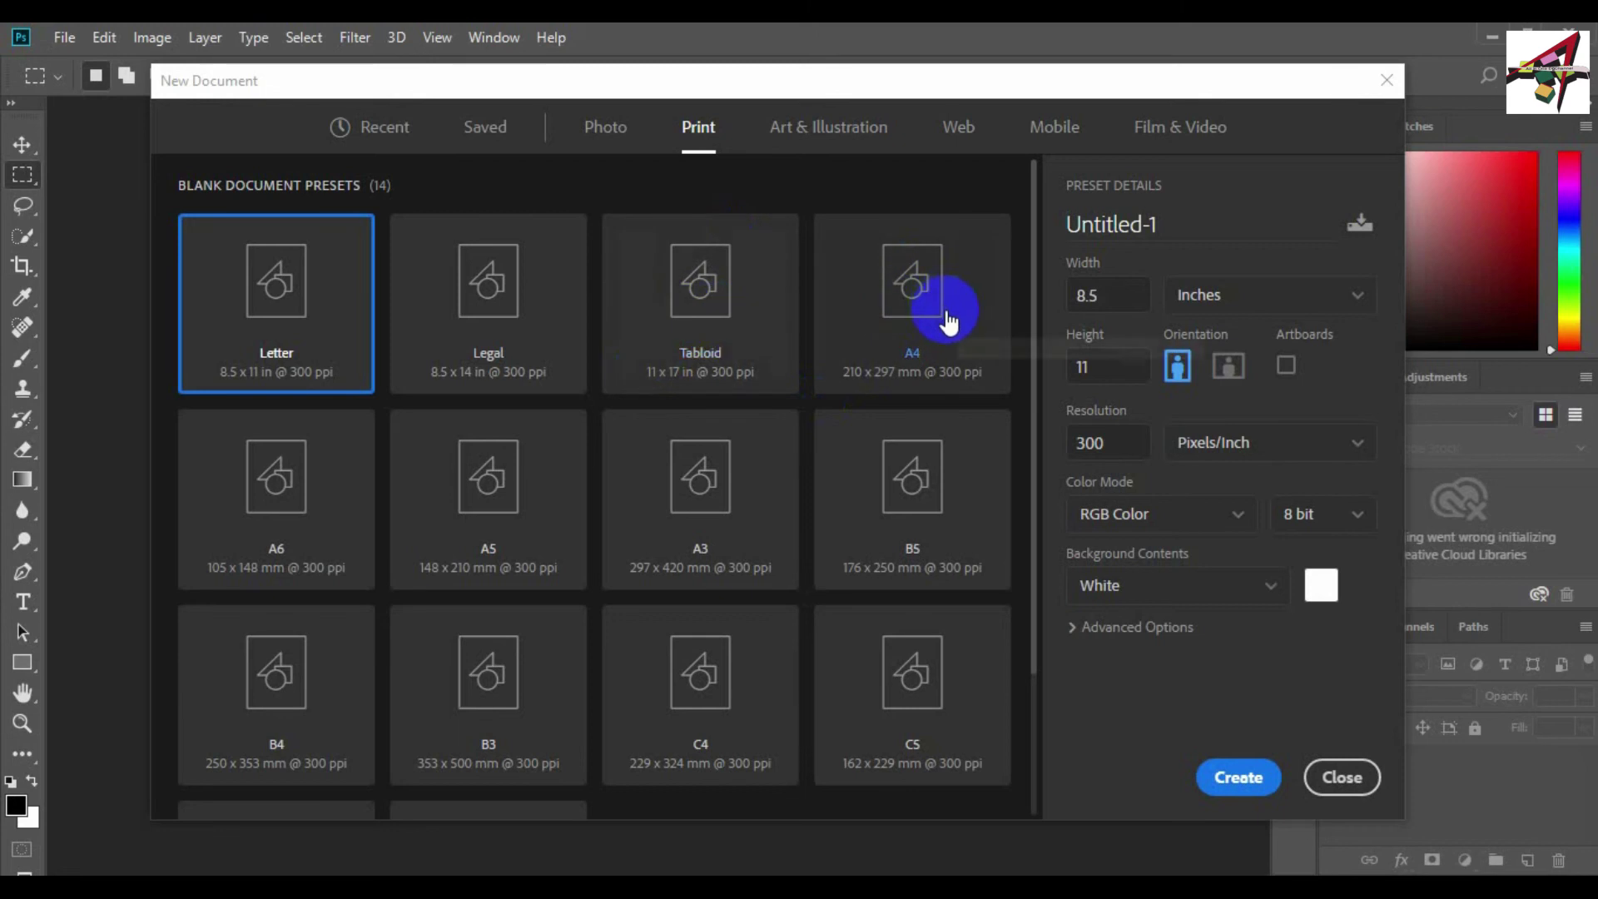
pyautogui.click(827, 131)
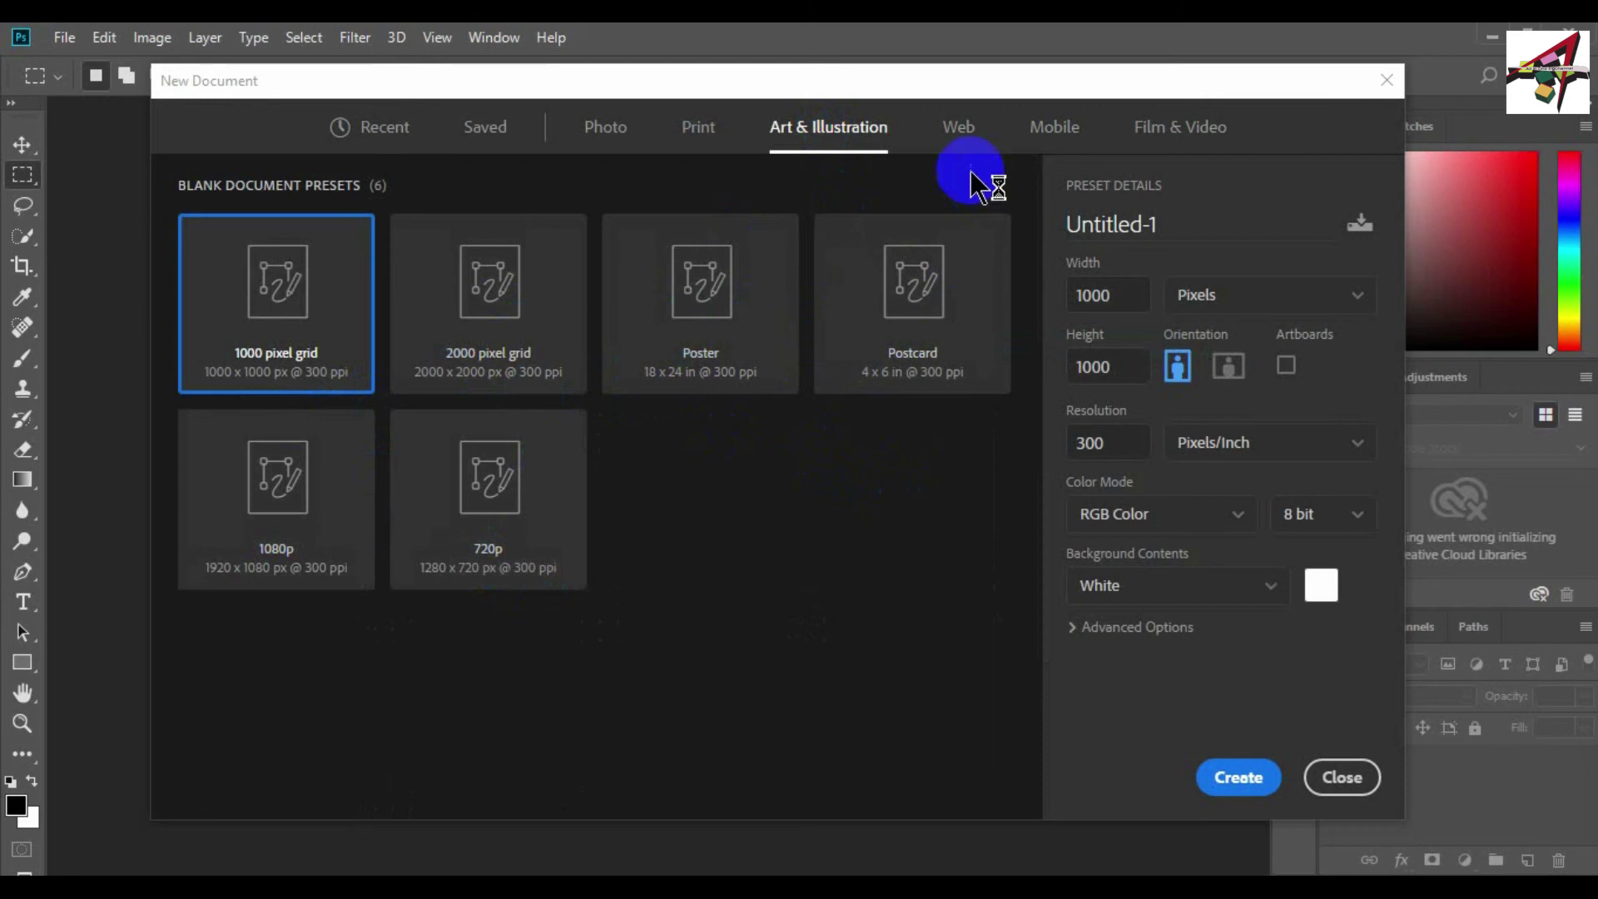
# - Browse the Web presets, then scroll through the Mobile presets
pyautogui.click(959, 139)
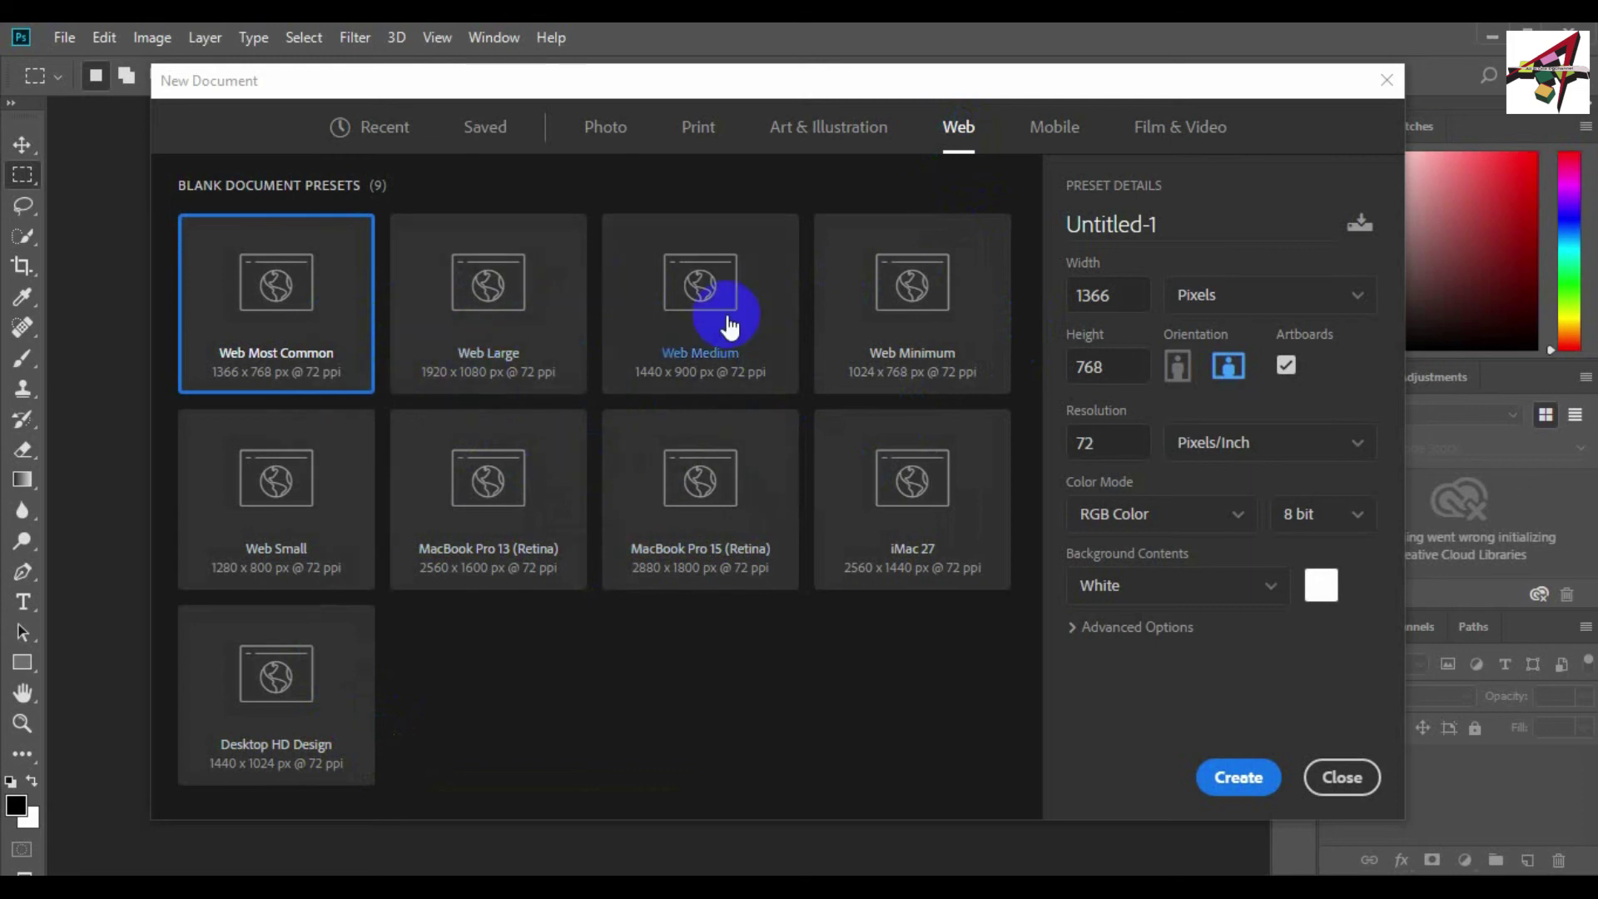
pyautogui.click(1057, 127)
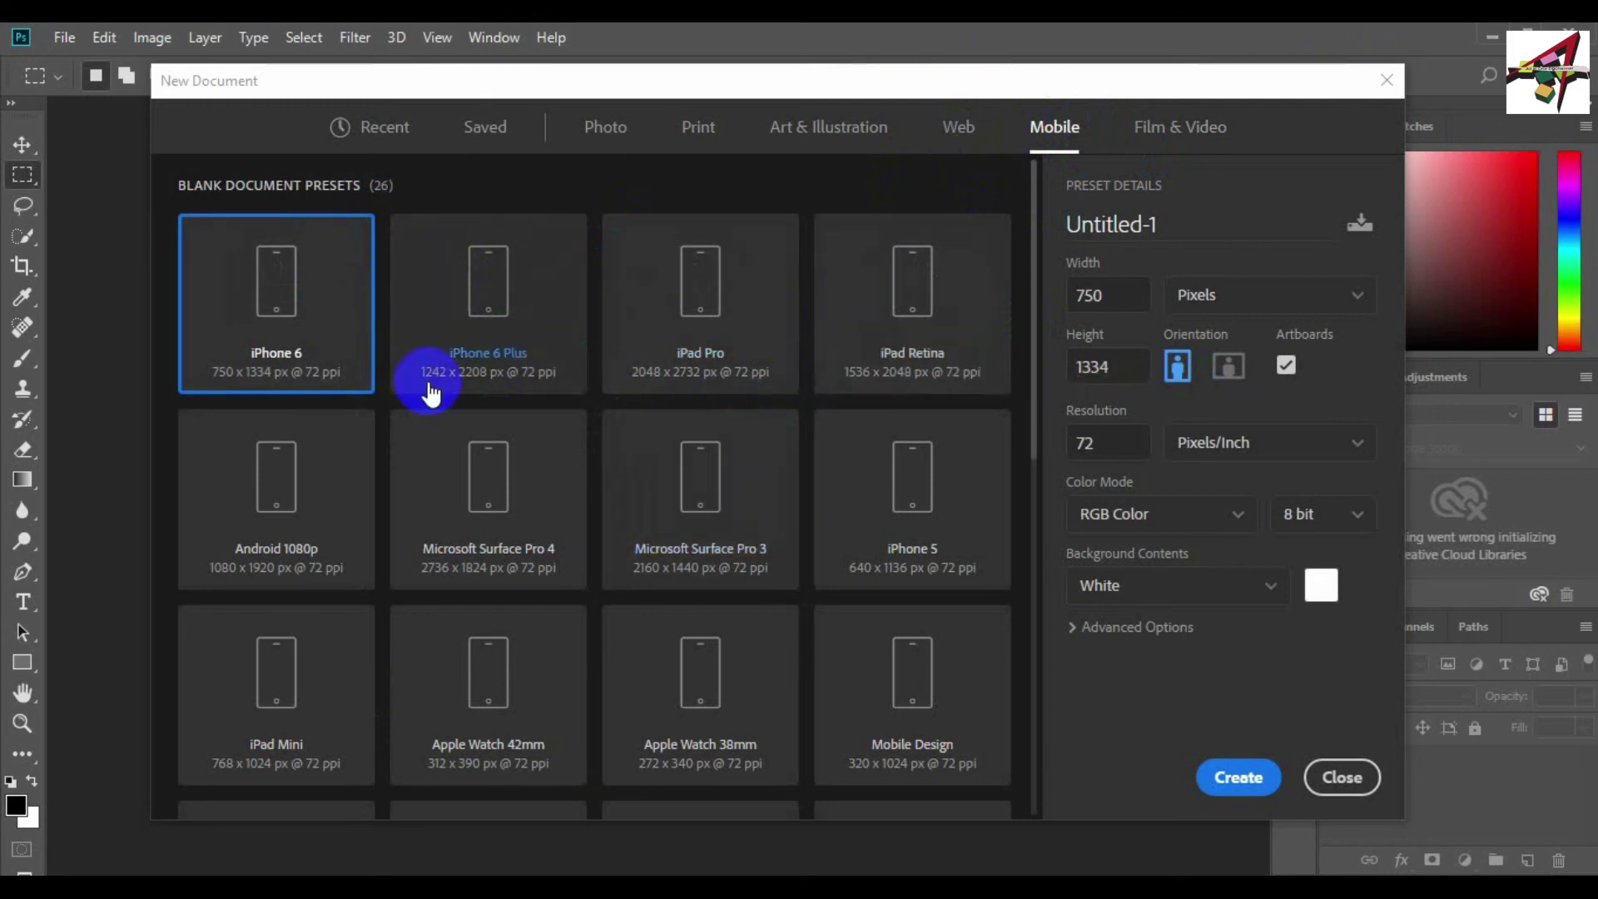
pyautogui.scroll(-3, 724, 533)
pyautogui.scroll(-4, 785, 534)
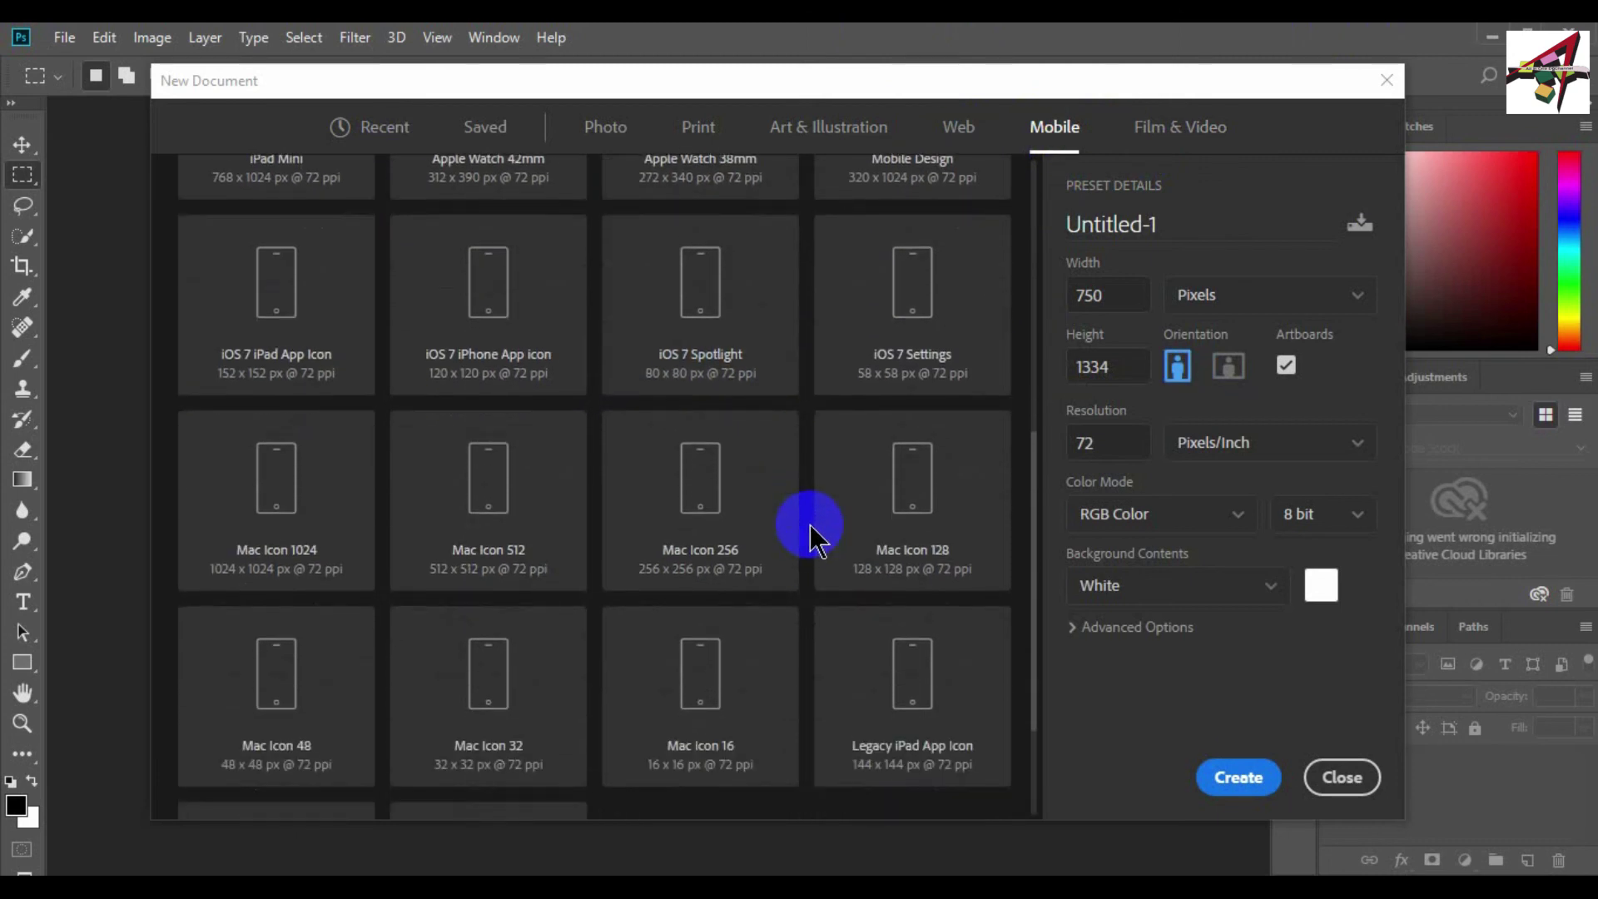
pyautogui.scroll(-3, 777, 482)
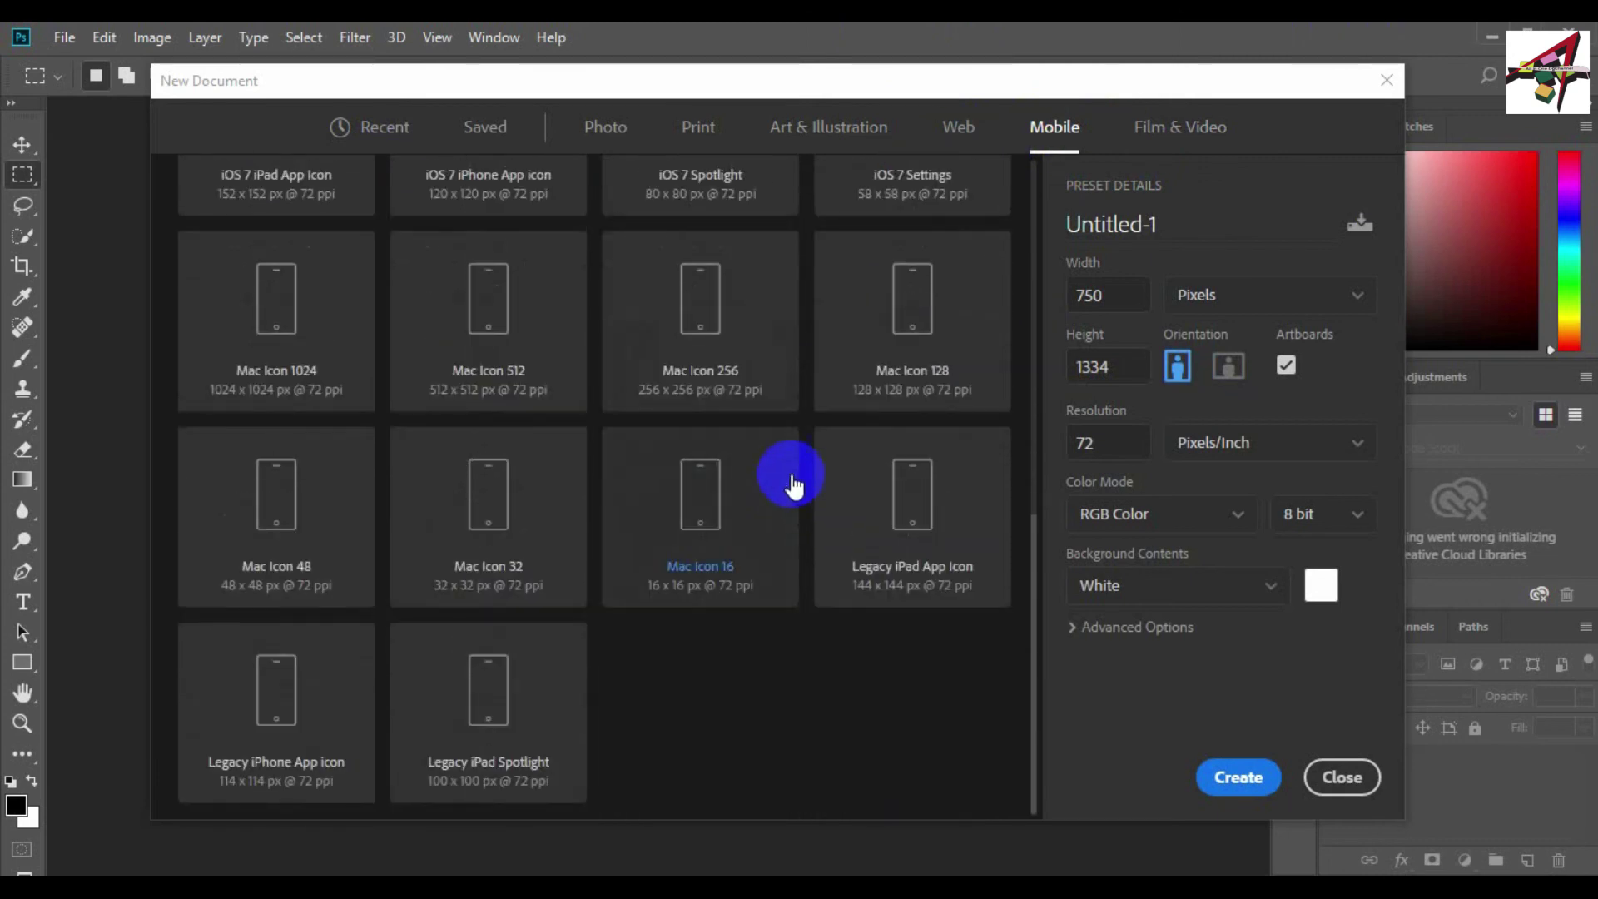
pyautogui.scroll(10, 799, 432)
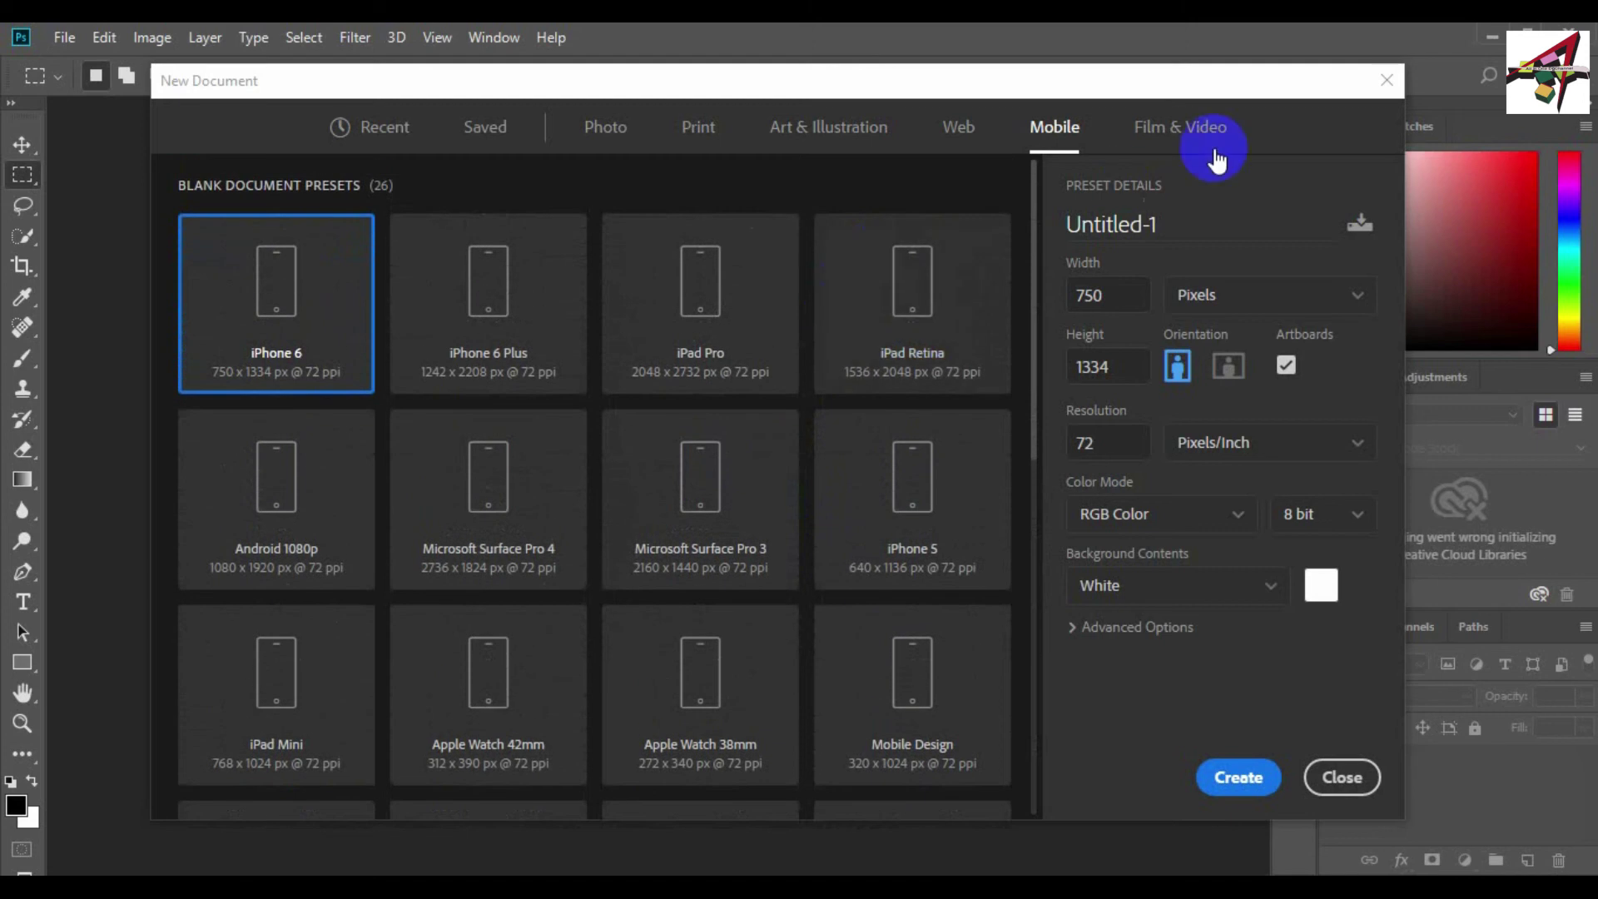
# - Show the Film & Video presets with their 1920 × 1080 px, 72 ppi default
pyautogui.click(1198, 140)
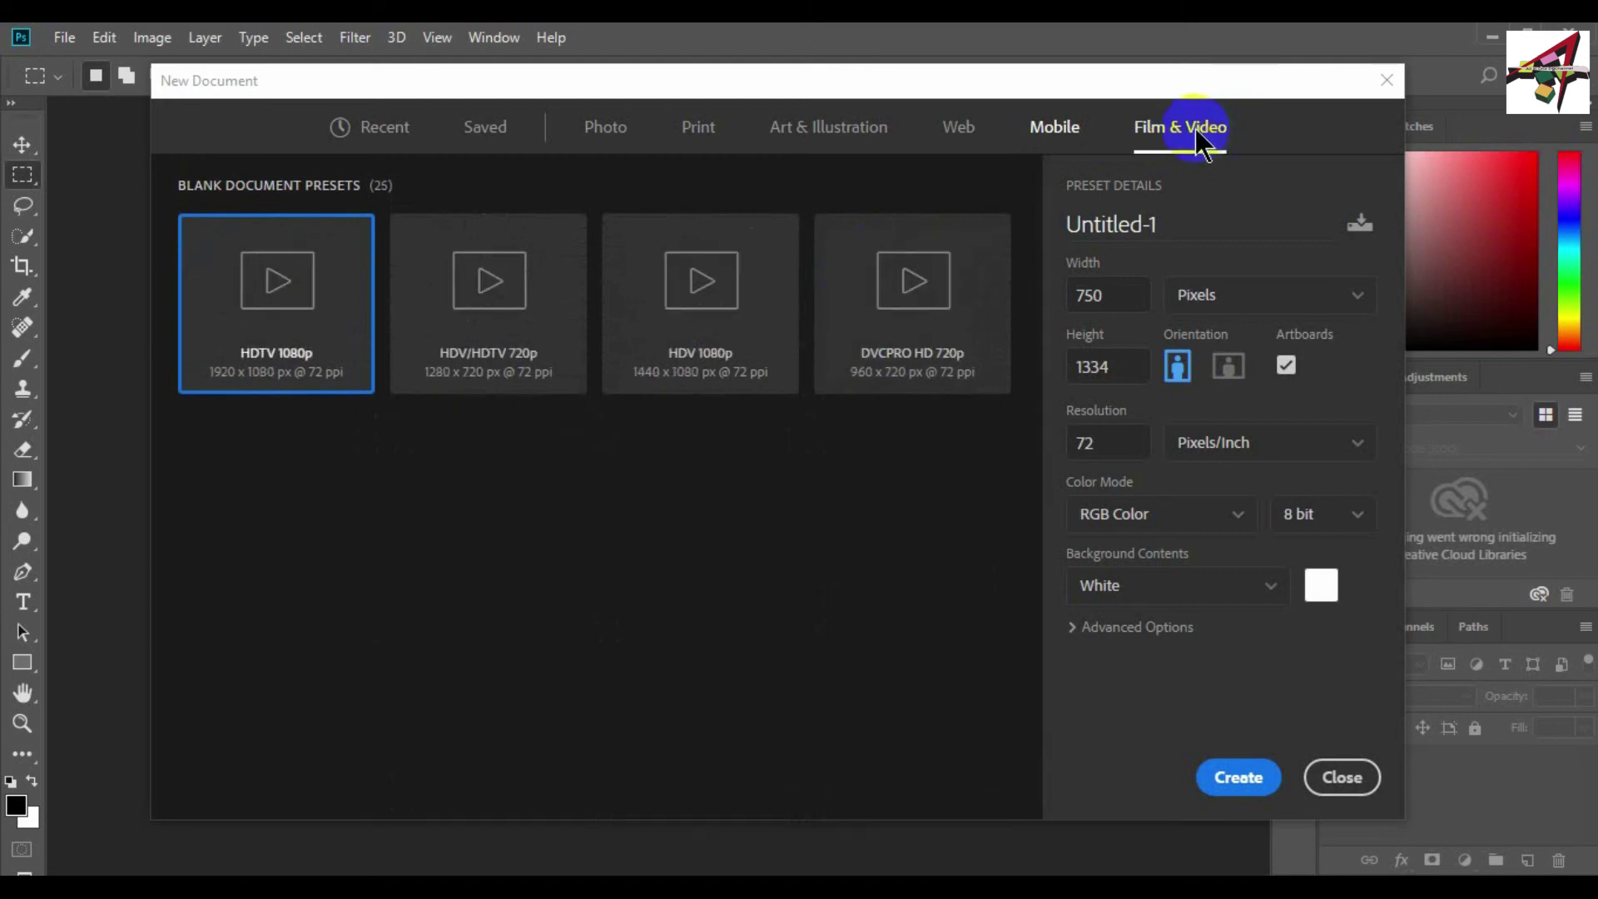
pyautogui.scroll(-2, 850, 520)
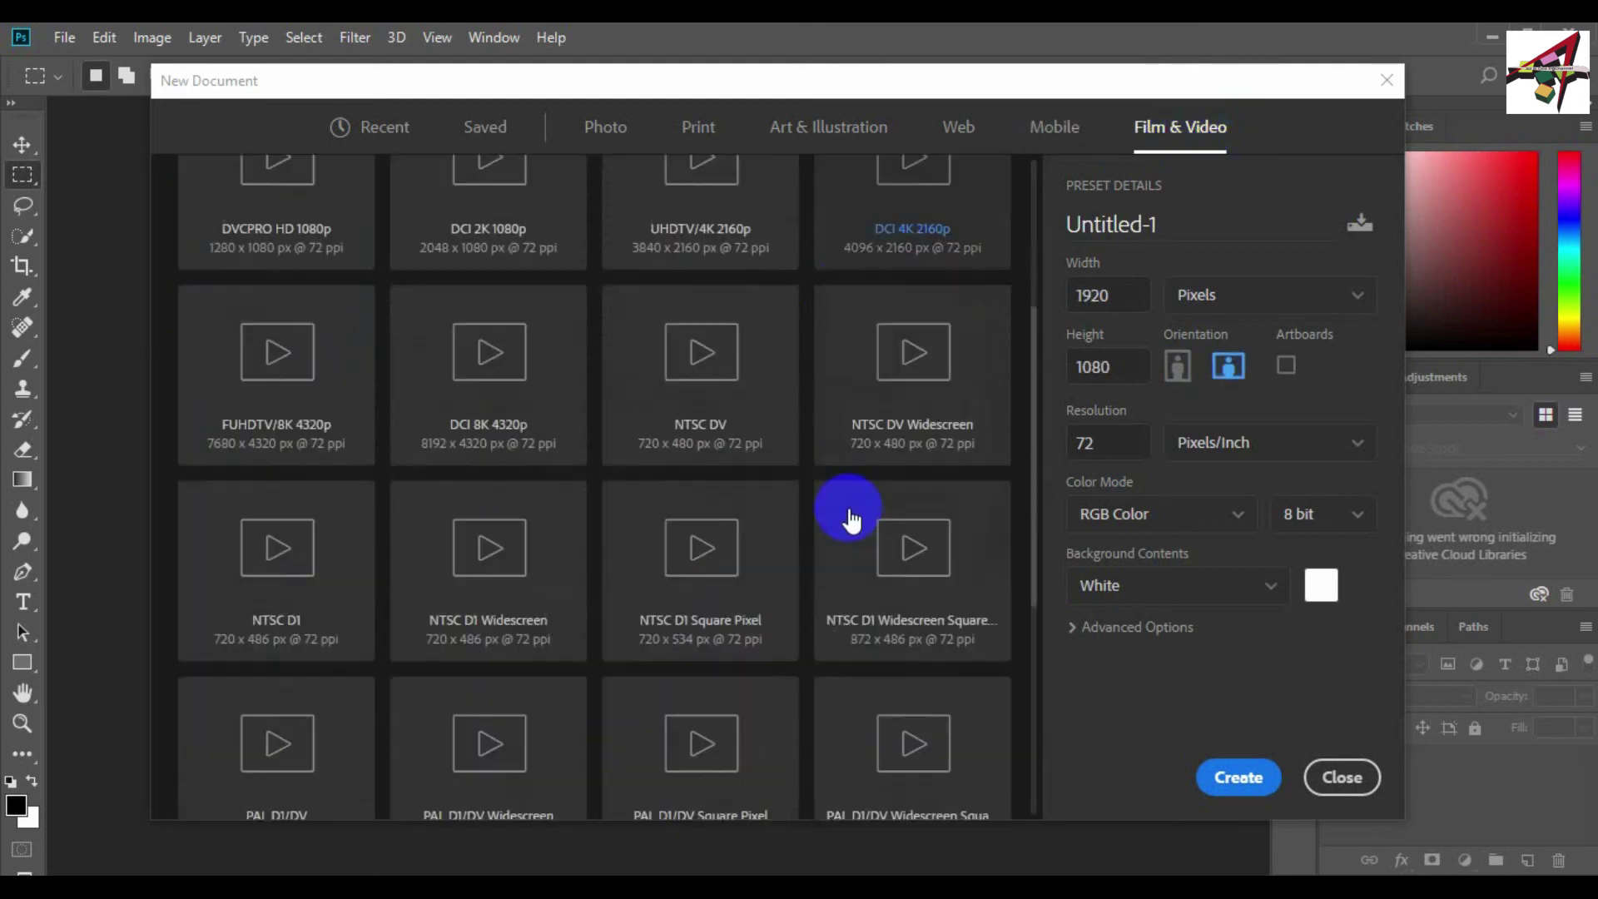
pyautogui.scroll(-3, 852, 511)
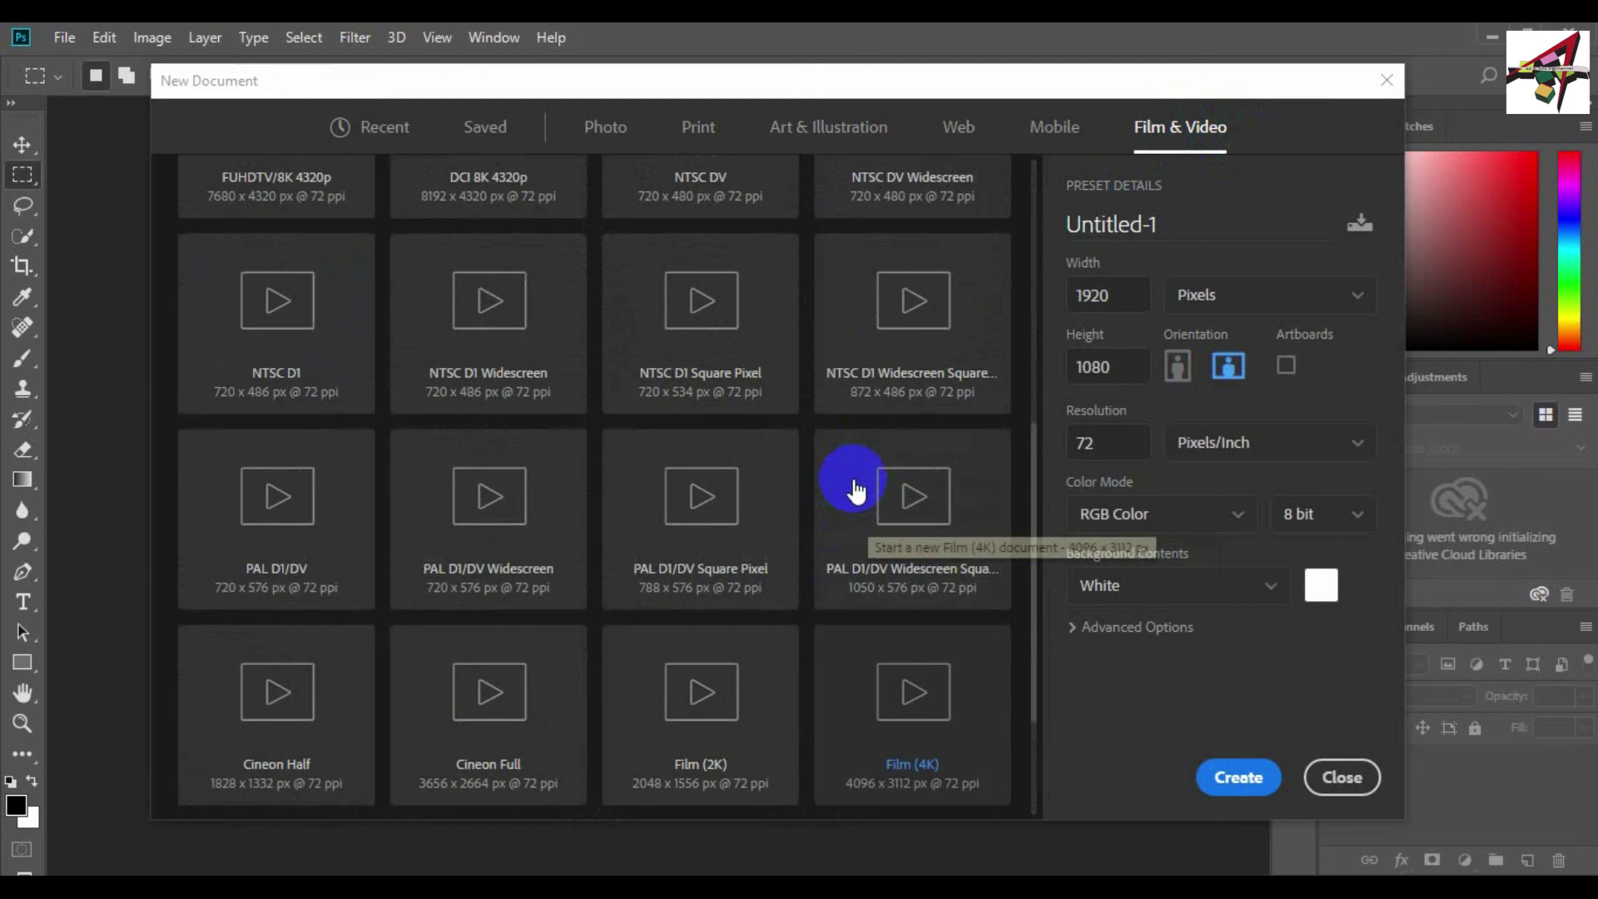
pyautogui.scroll(5, 851, 479)
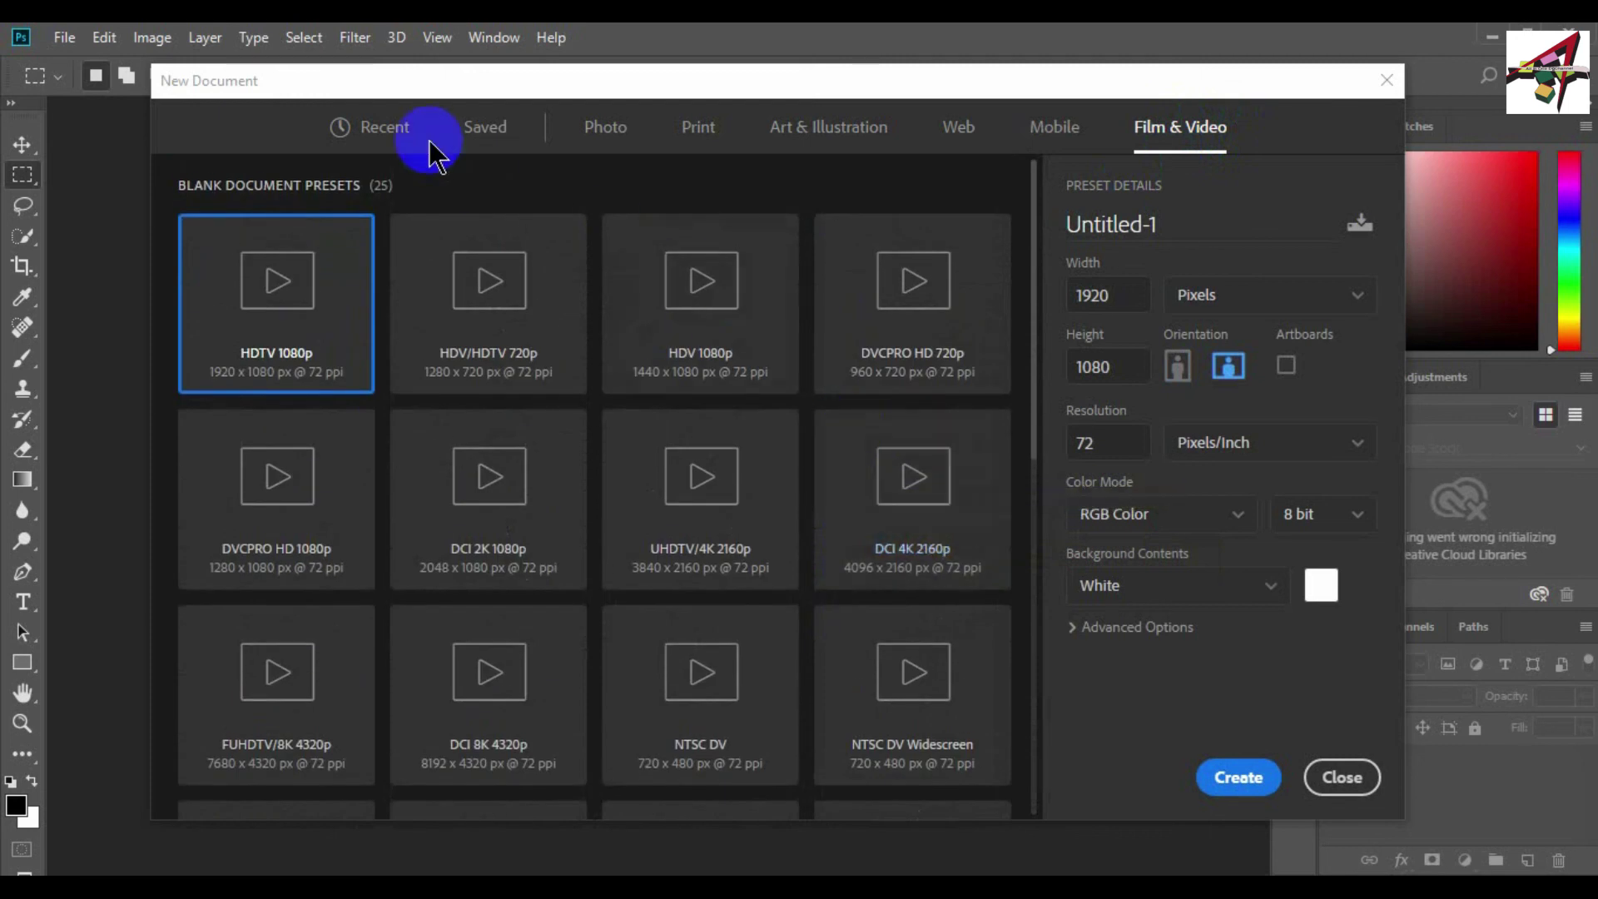
# - From Recent, switch size units to pixels and rename Untitled-1 to Class-1
pyautogui.click(411, 125)
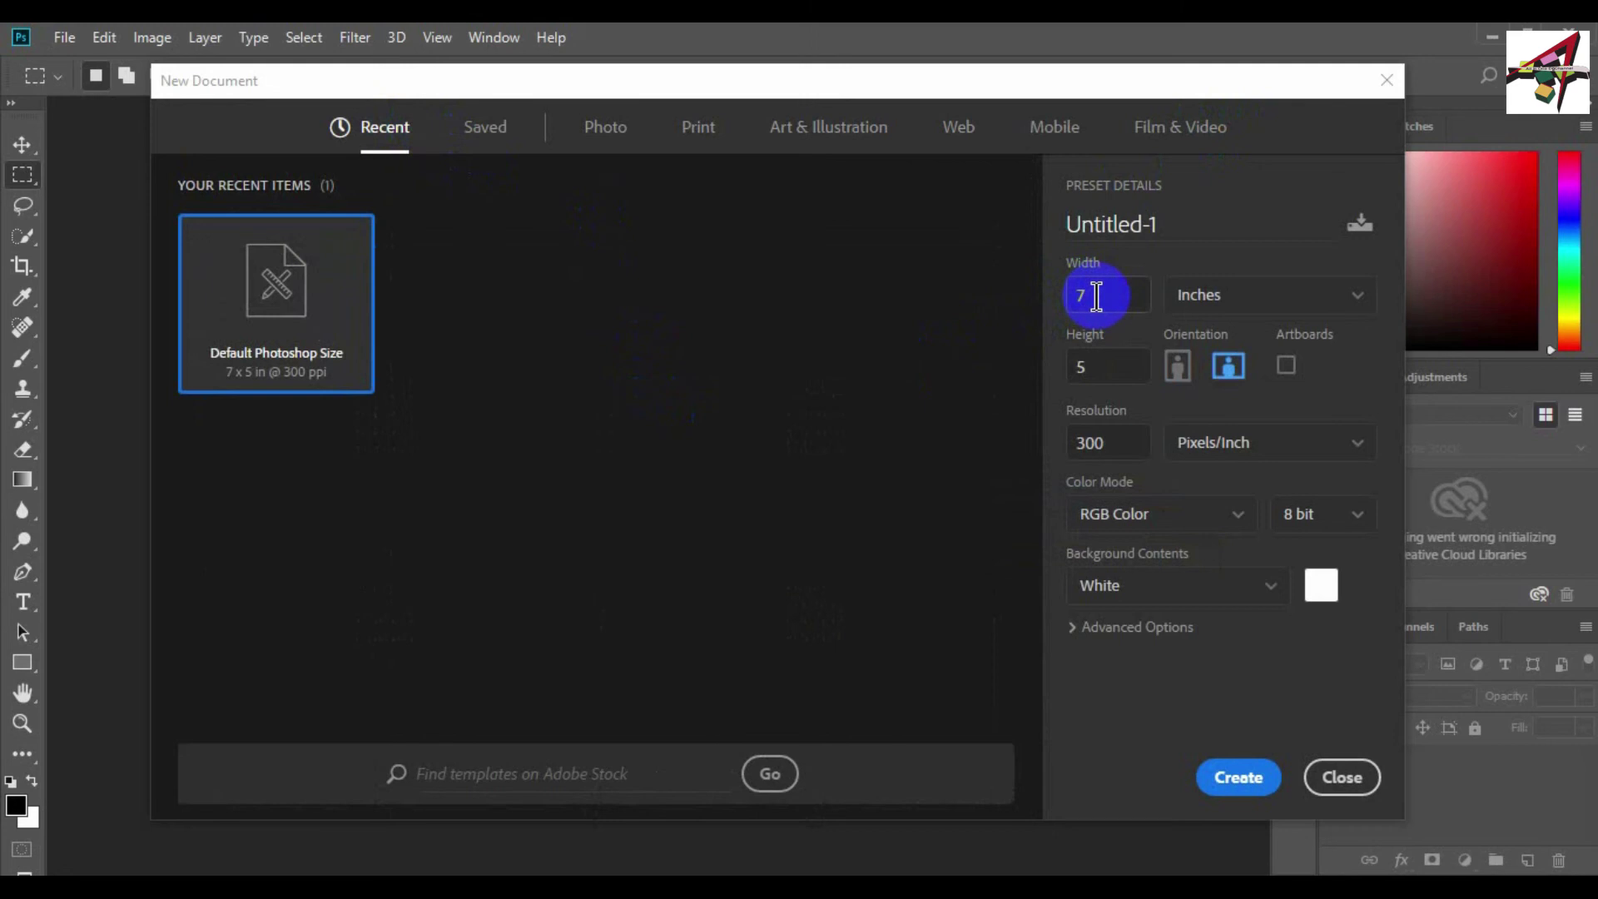
pyautogui.click(1260, 293)
pyautogui.click(1255, 208)
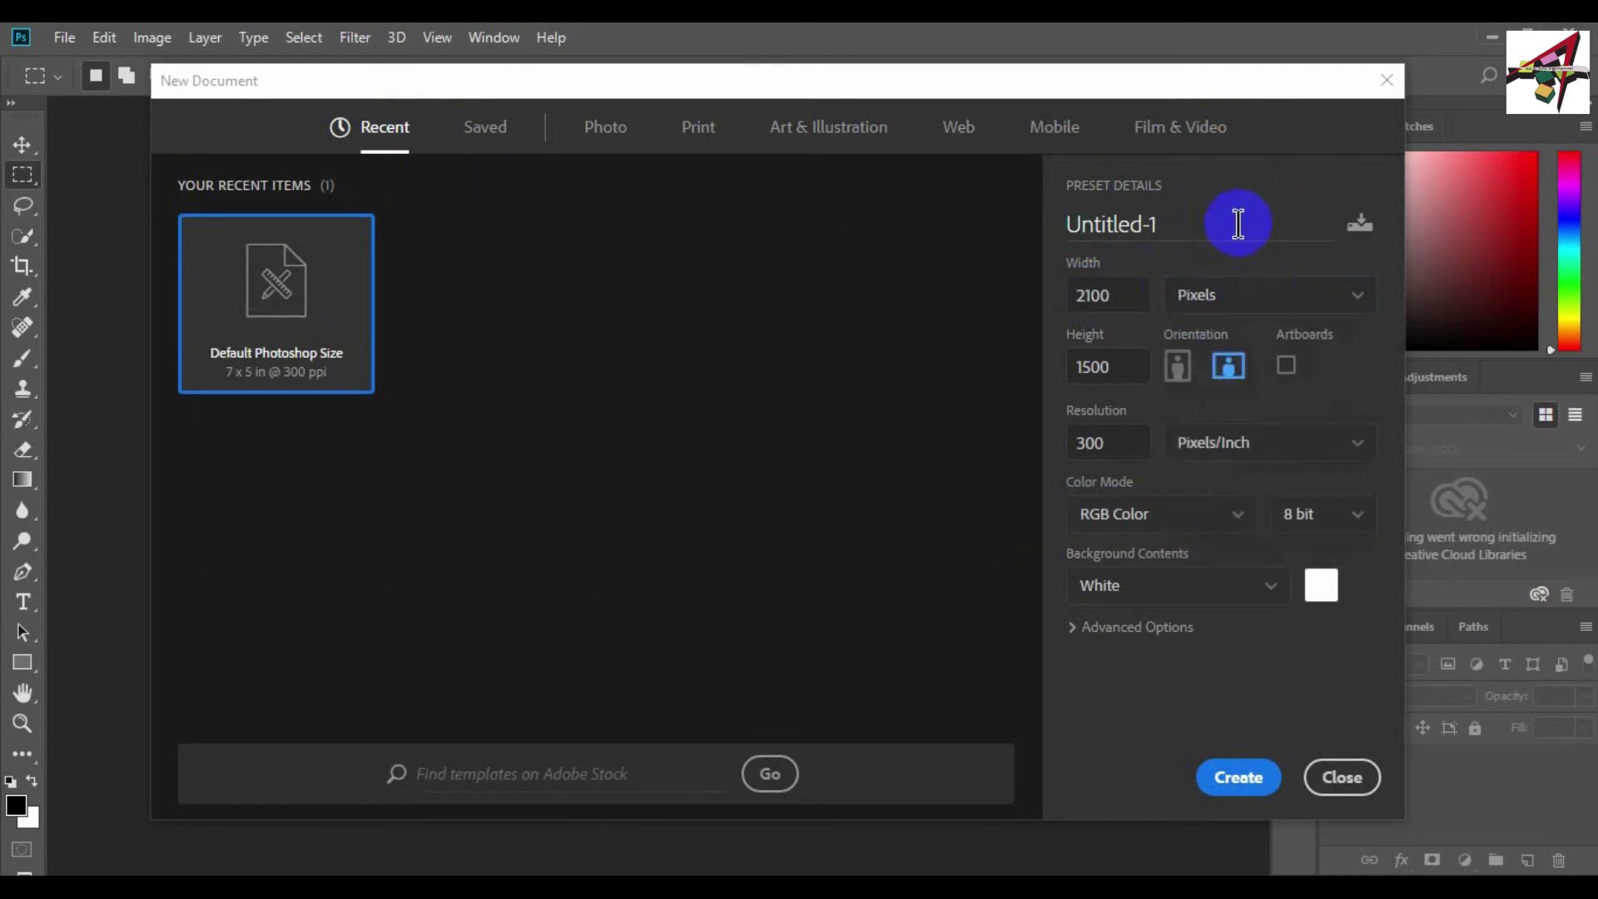
pyautogui.click(1193, 223)
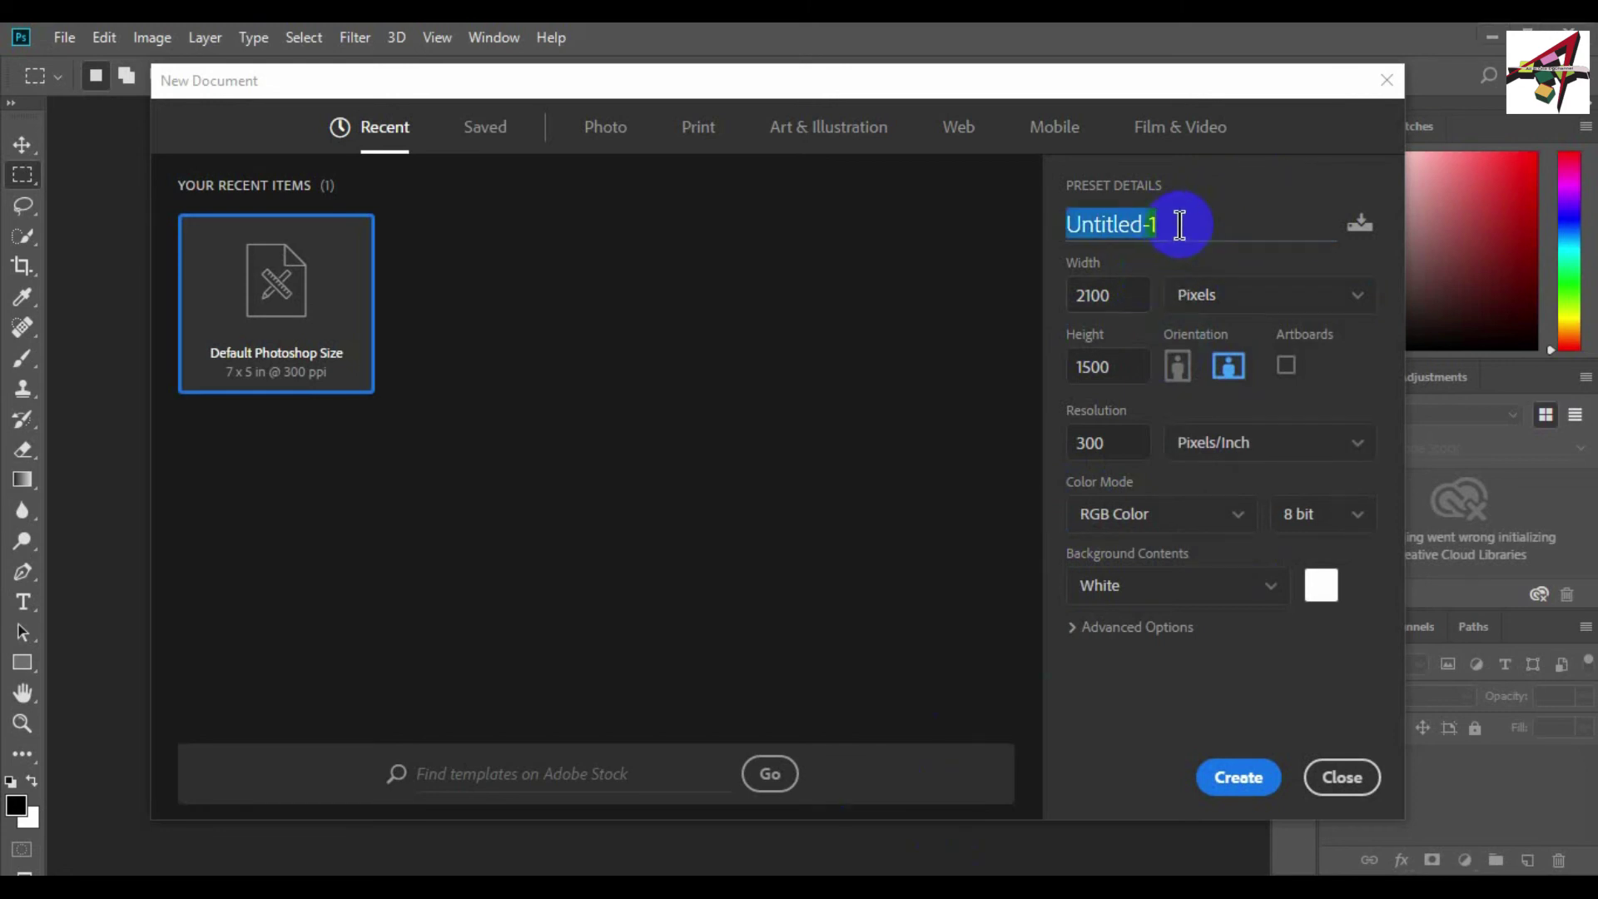
pyautogui.write('Class-1')
pyautogui.click(1170, 233)
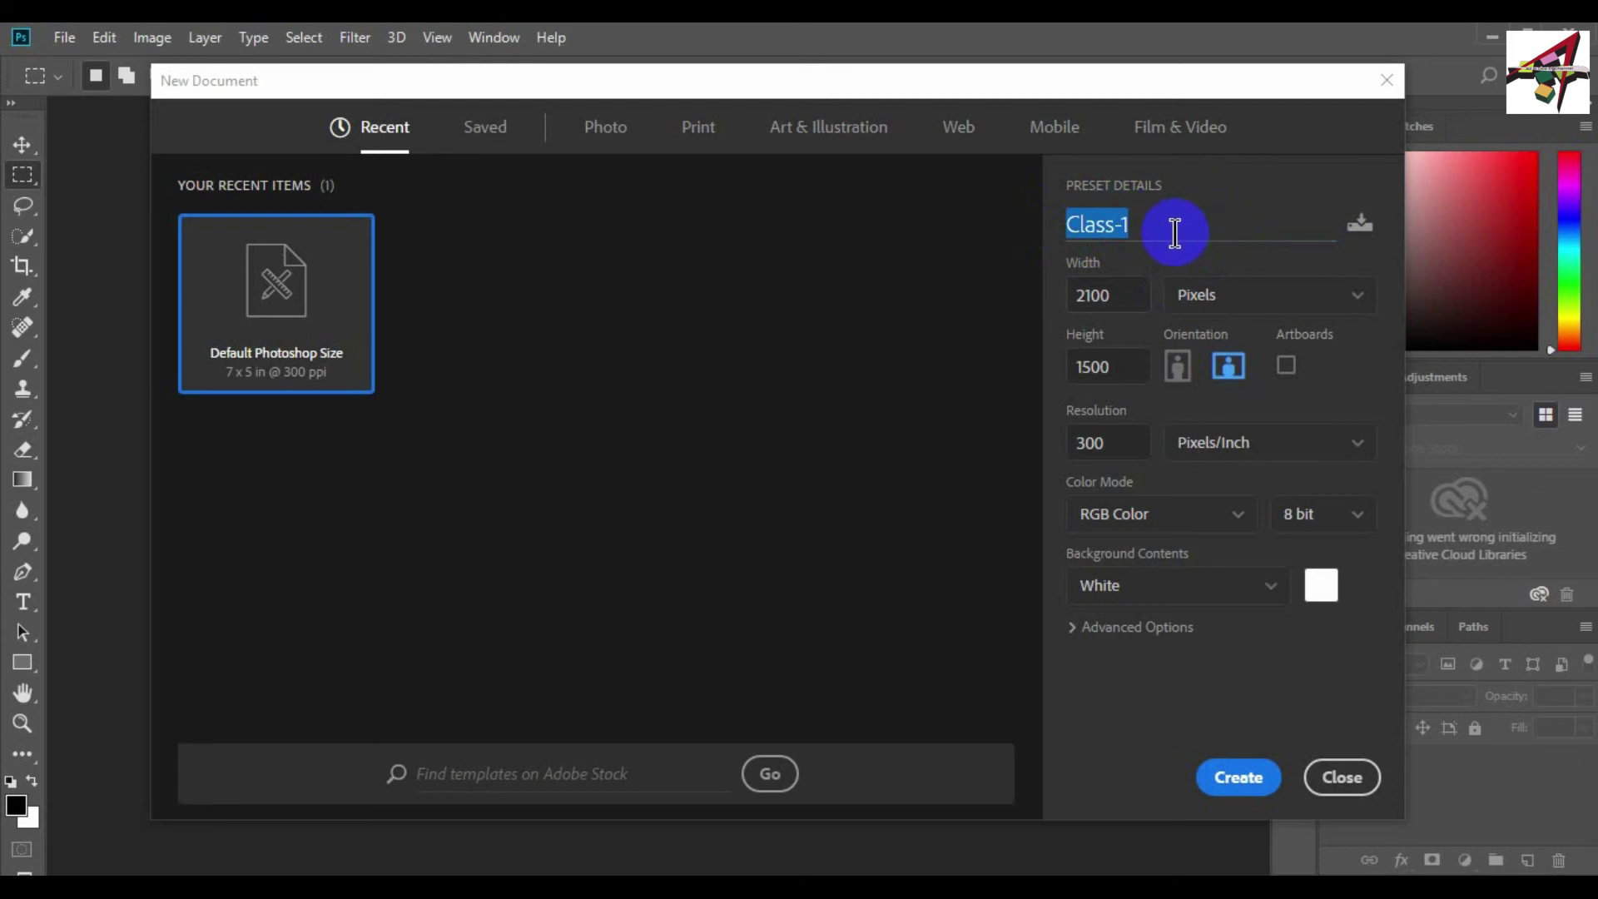
pyautogui.click(1188, 241)
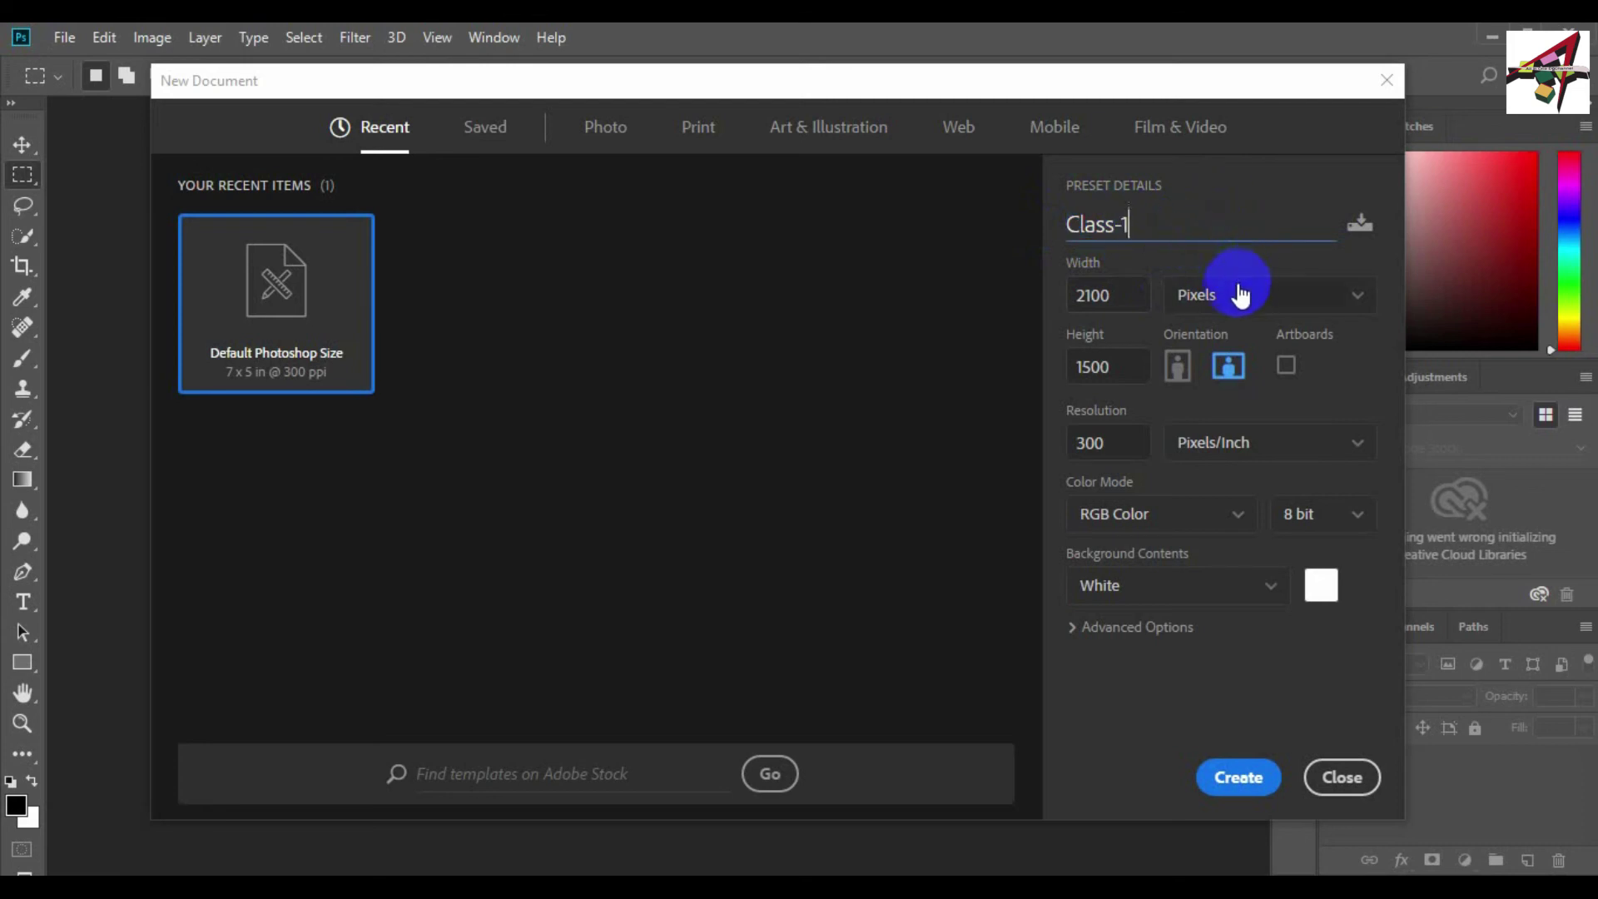
# - Set width 1000 px, height 500 px and resolution 72 ppi
pyautogui.click(1133, 293)
pyautogui.click(1140, 365)
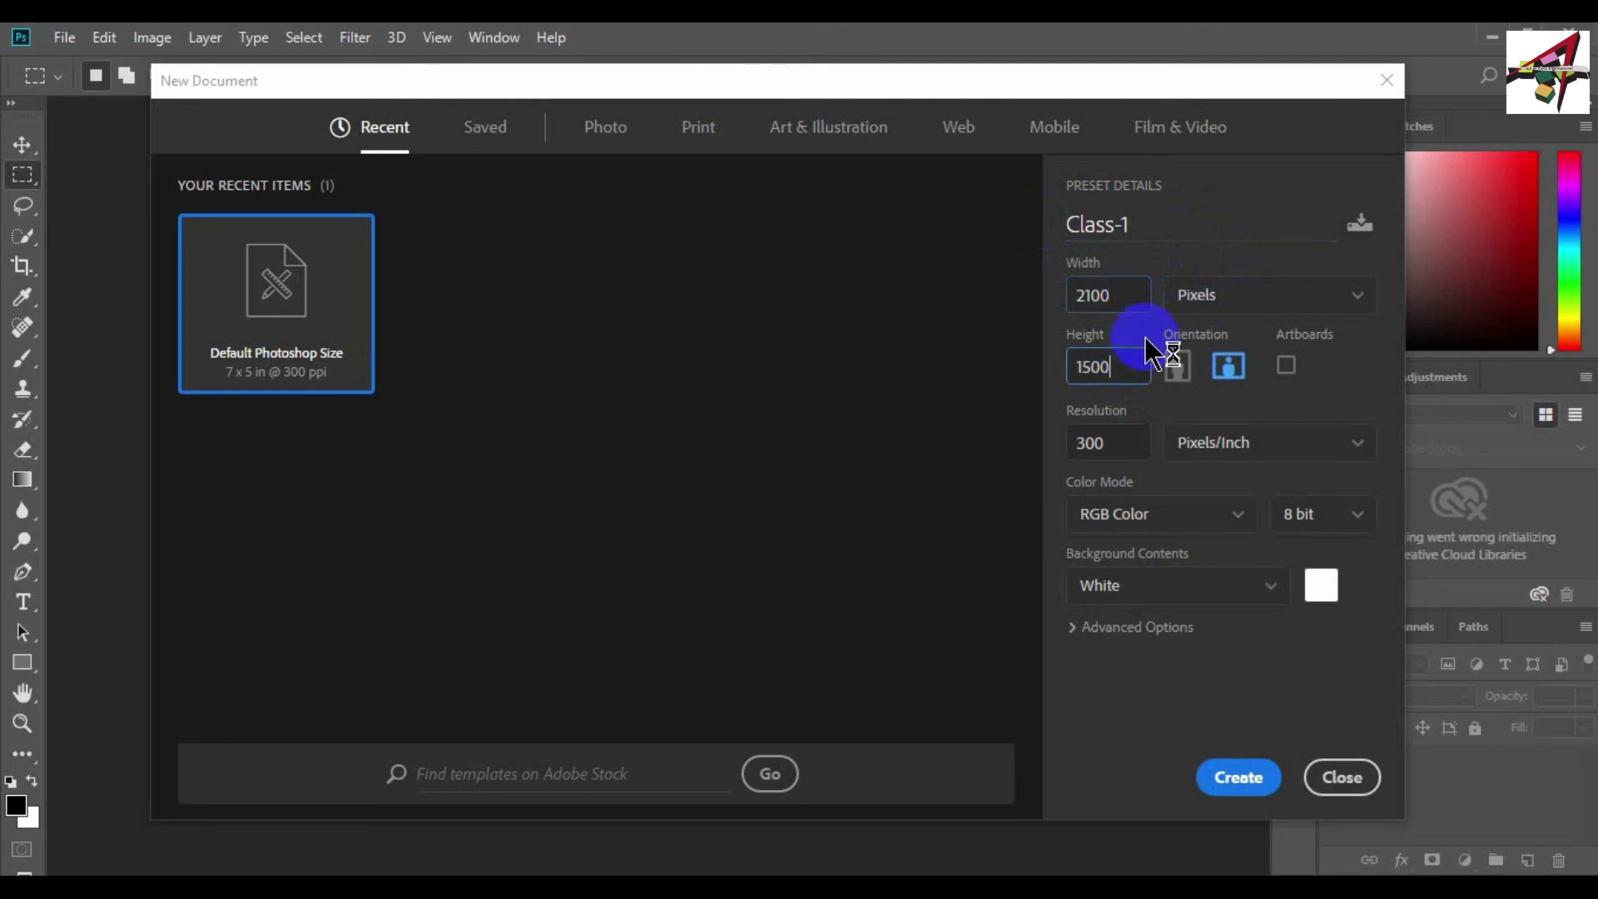
pyautogui.click(1133, 297)
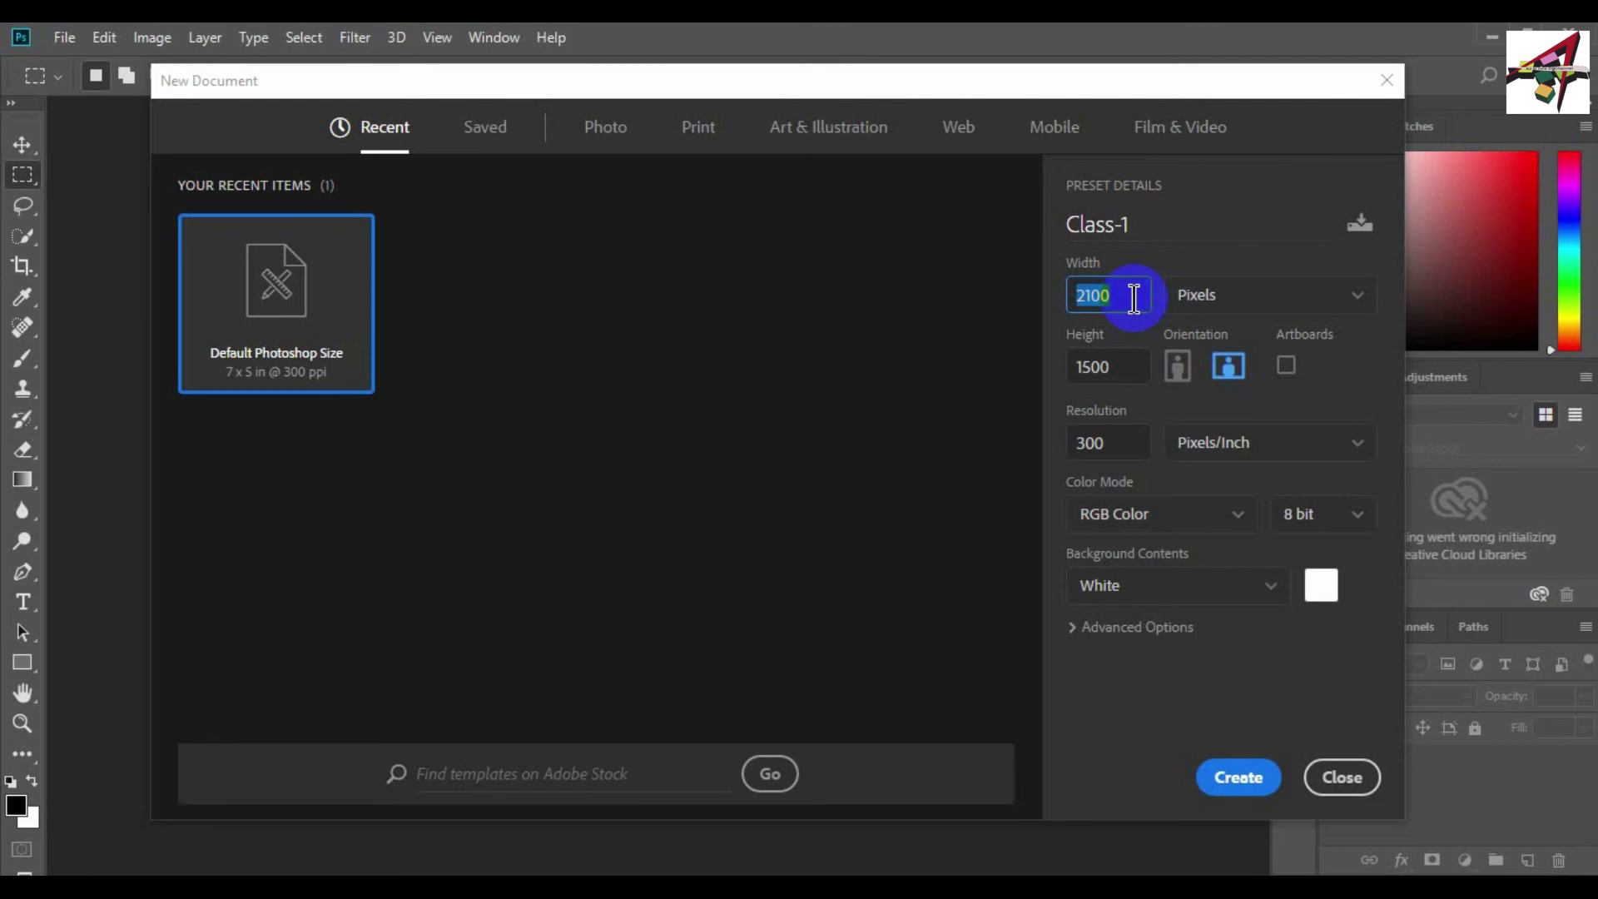
pyautogui.write('1000')
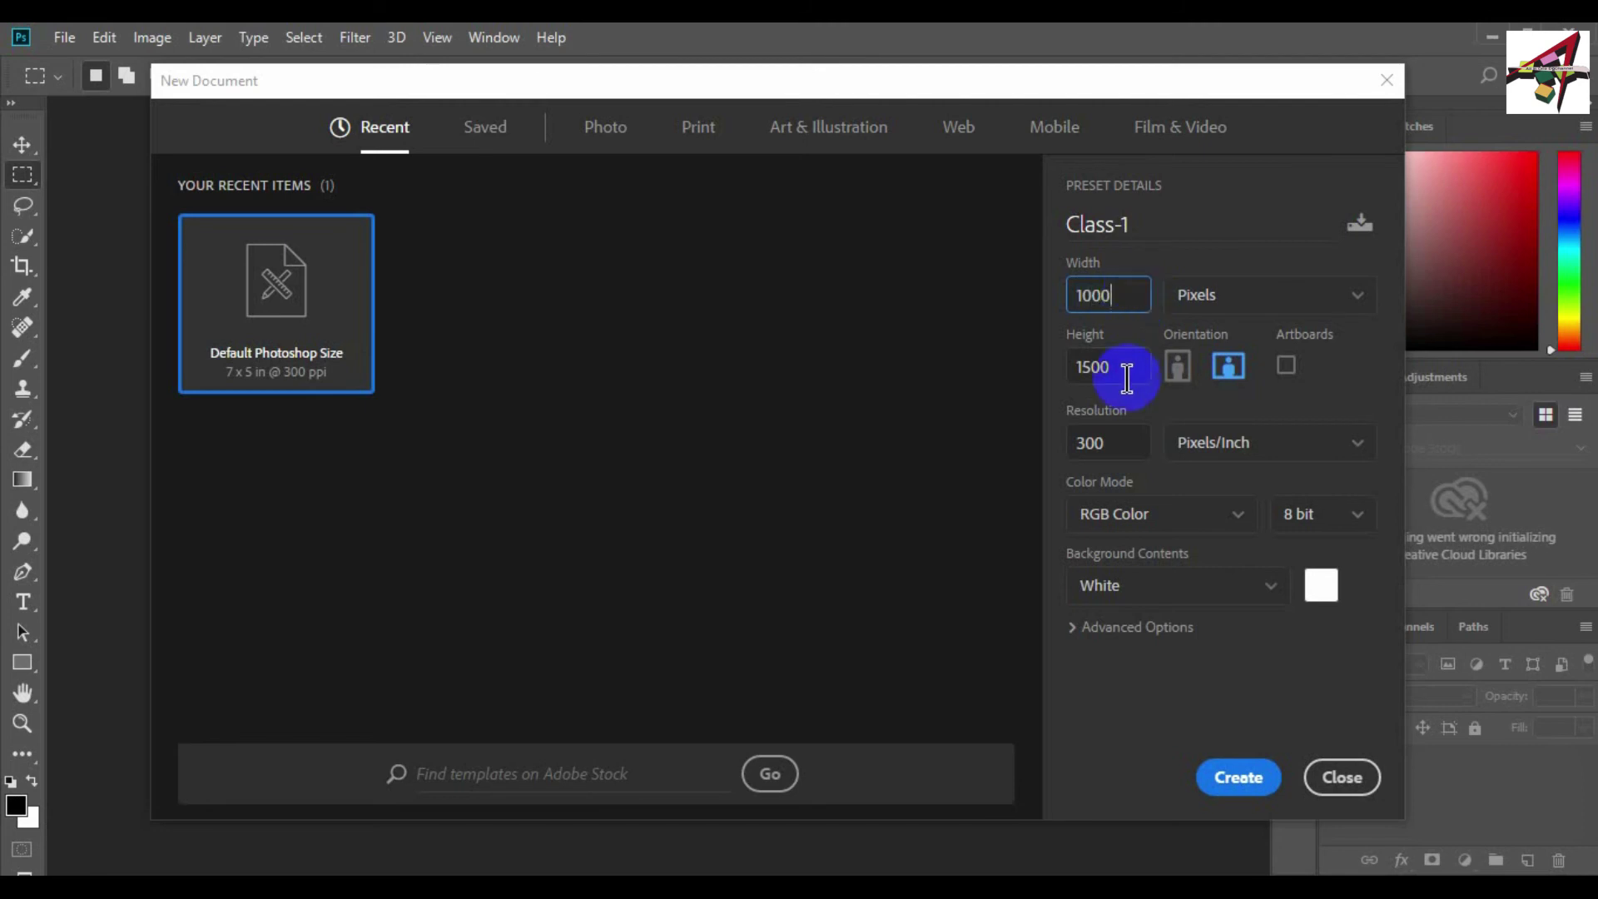
pyautogui.click(1127, 378)
pyautogui.press('BackSpace')
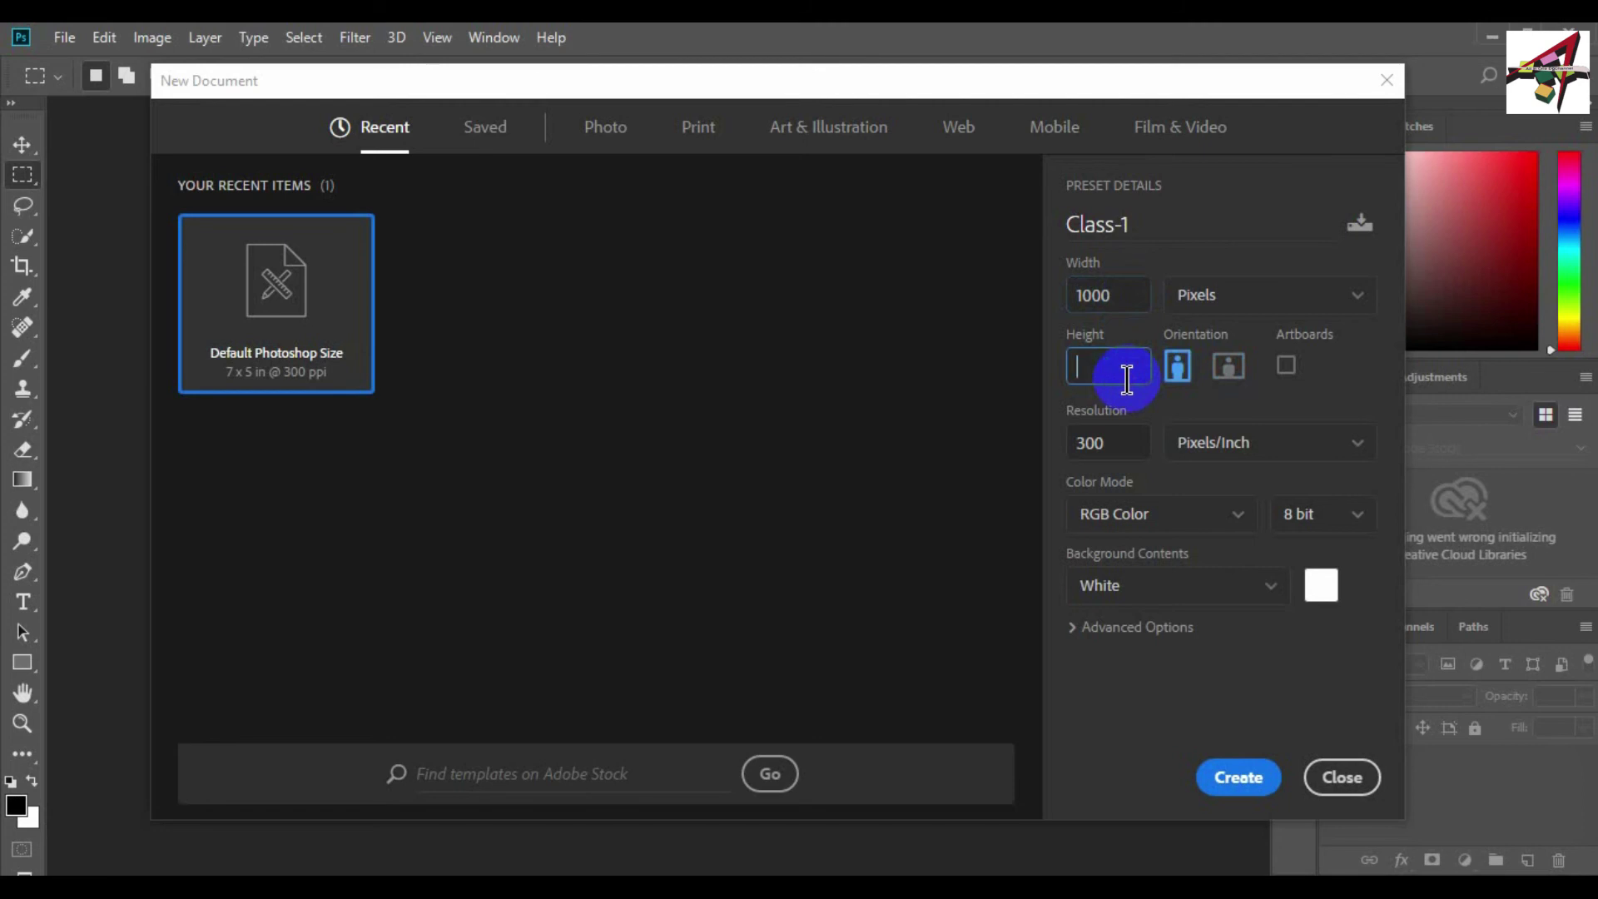
pyautogui.write('500')
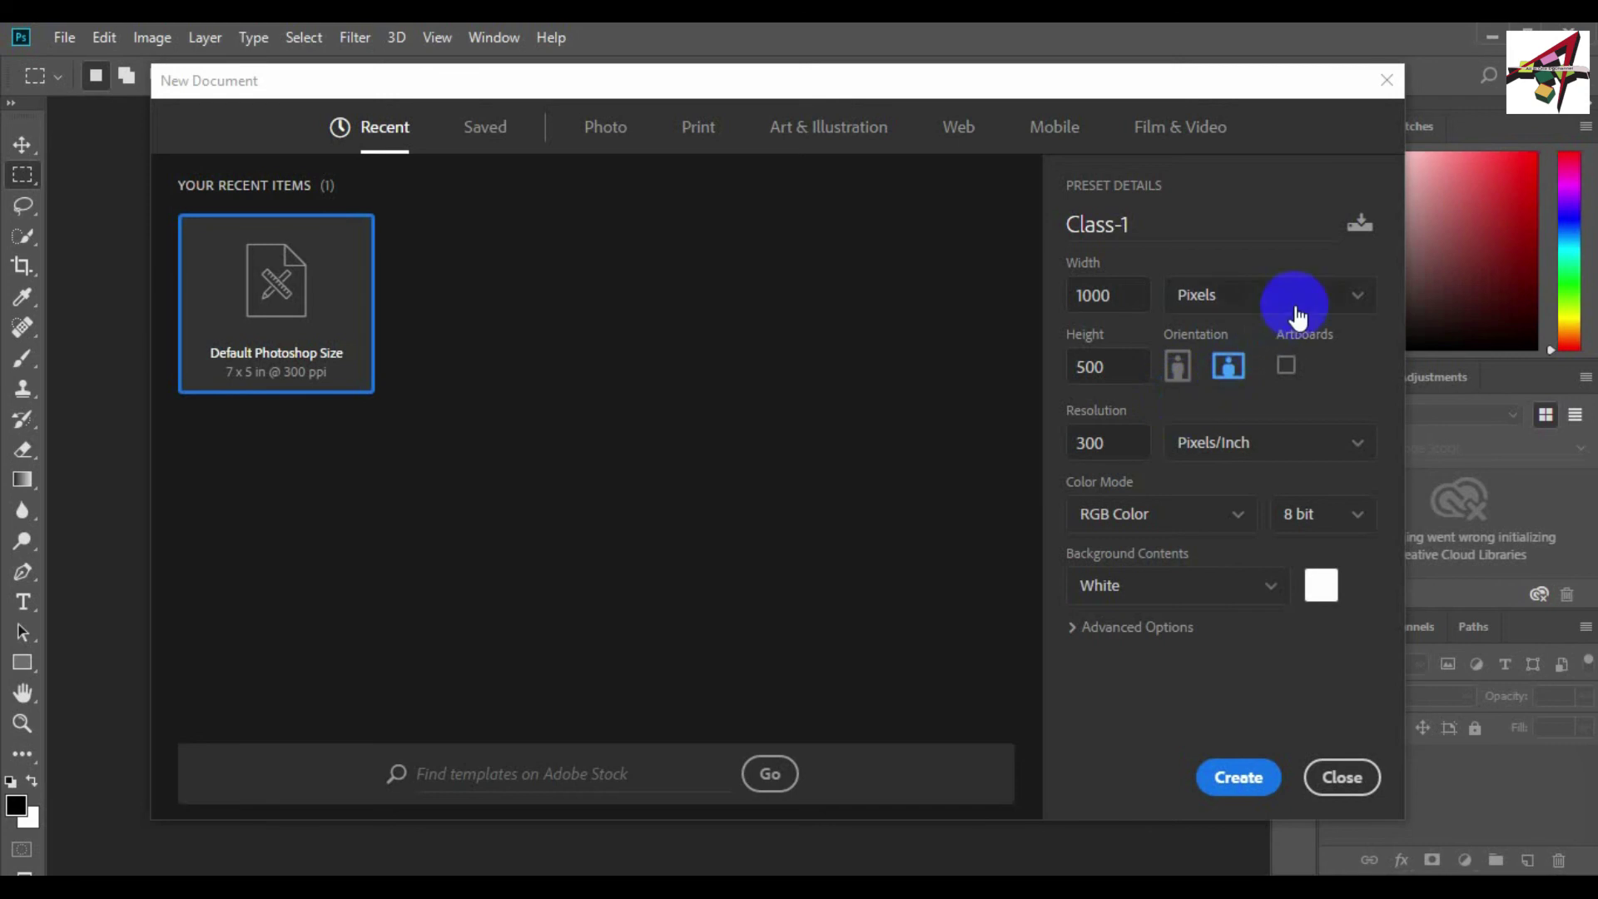
pyautogui.click(1339, 296)
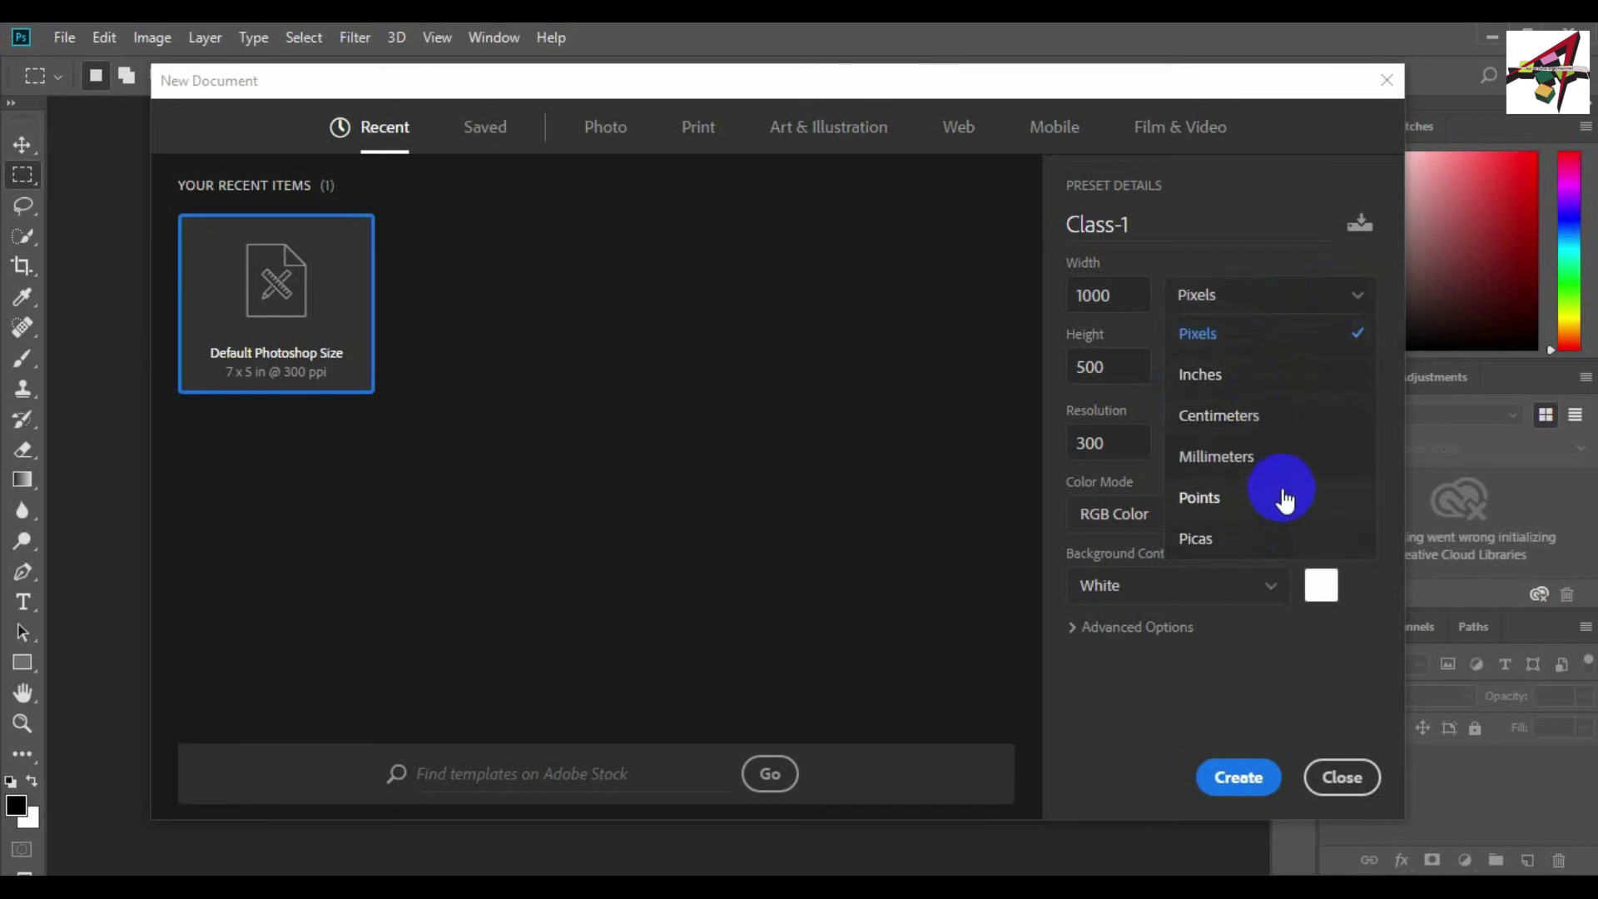
pyautogui.click(1330, 290)
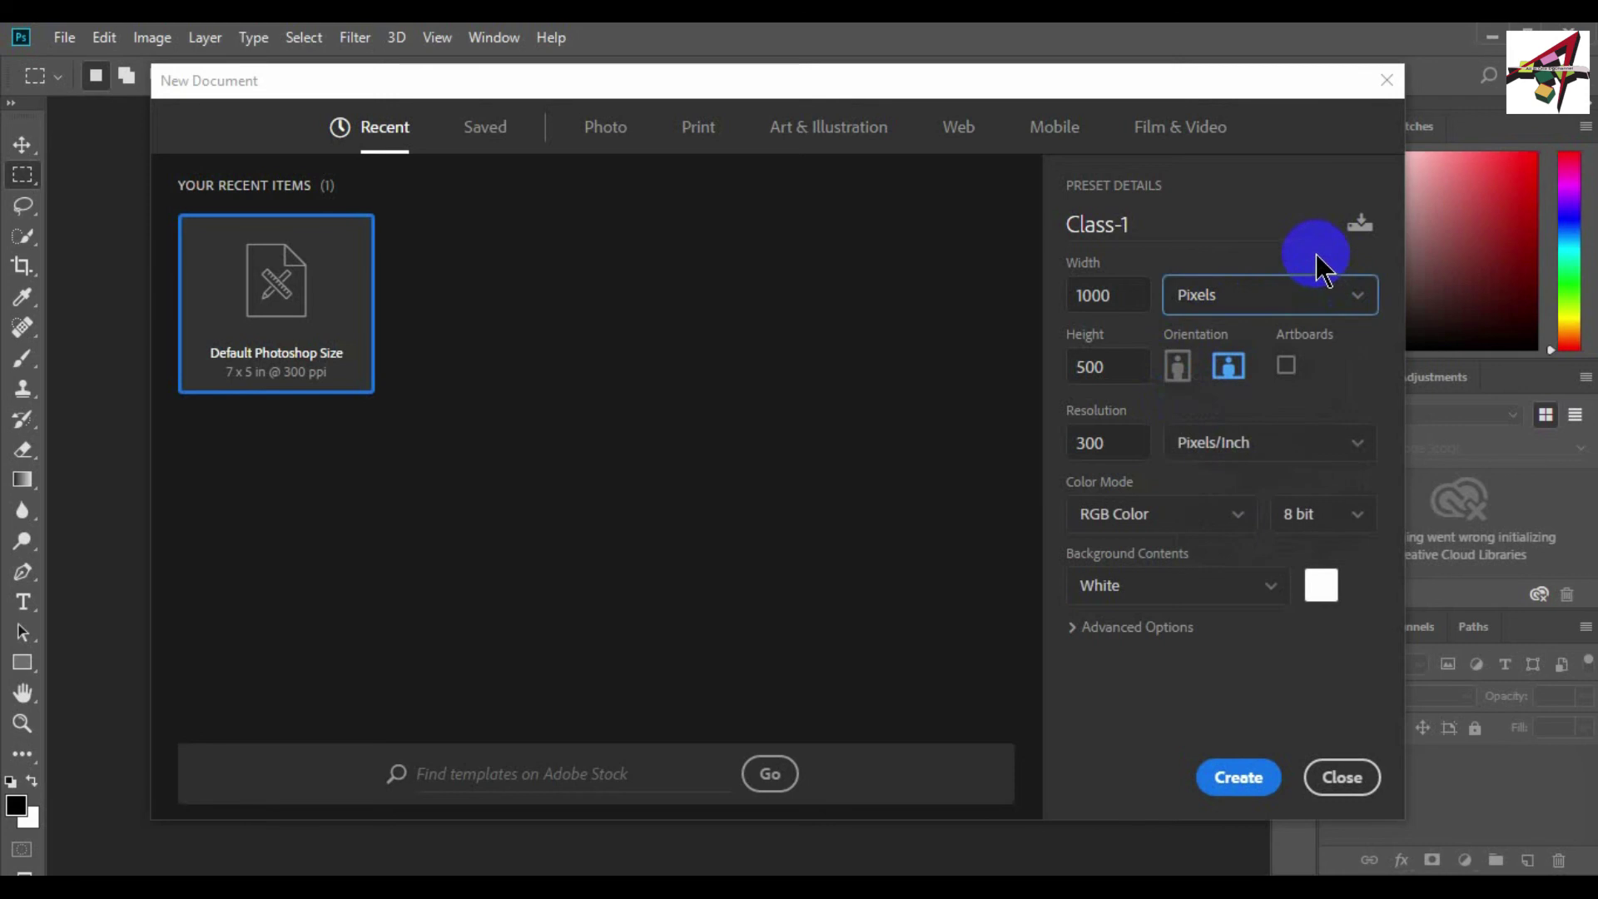
pyautogui.click(1144, 441)
pyautogui.write('72')
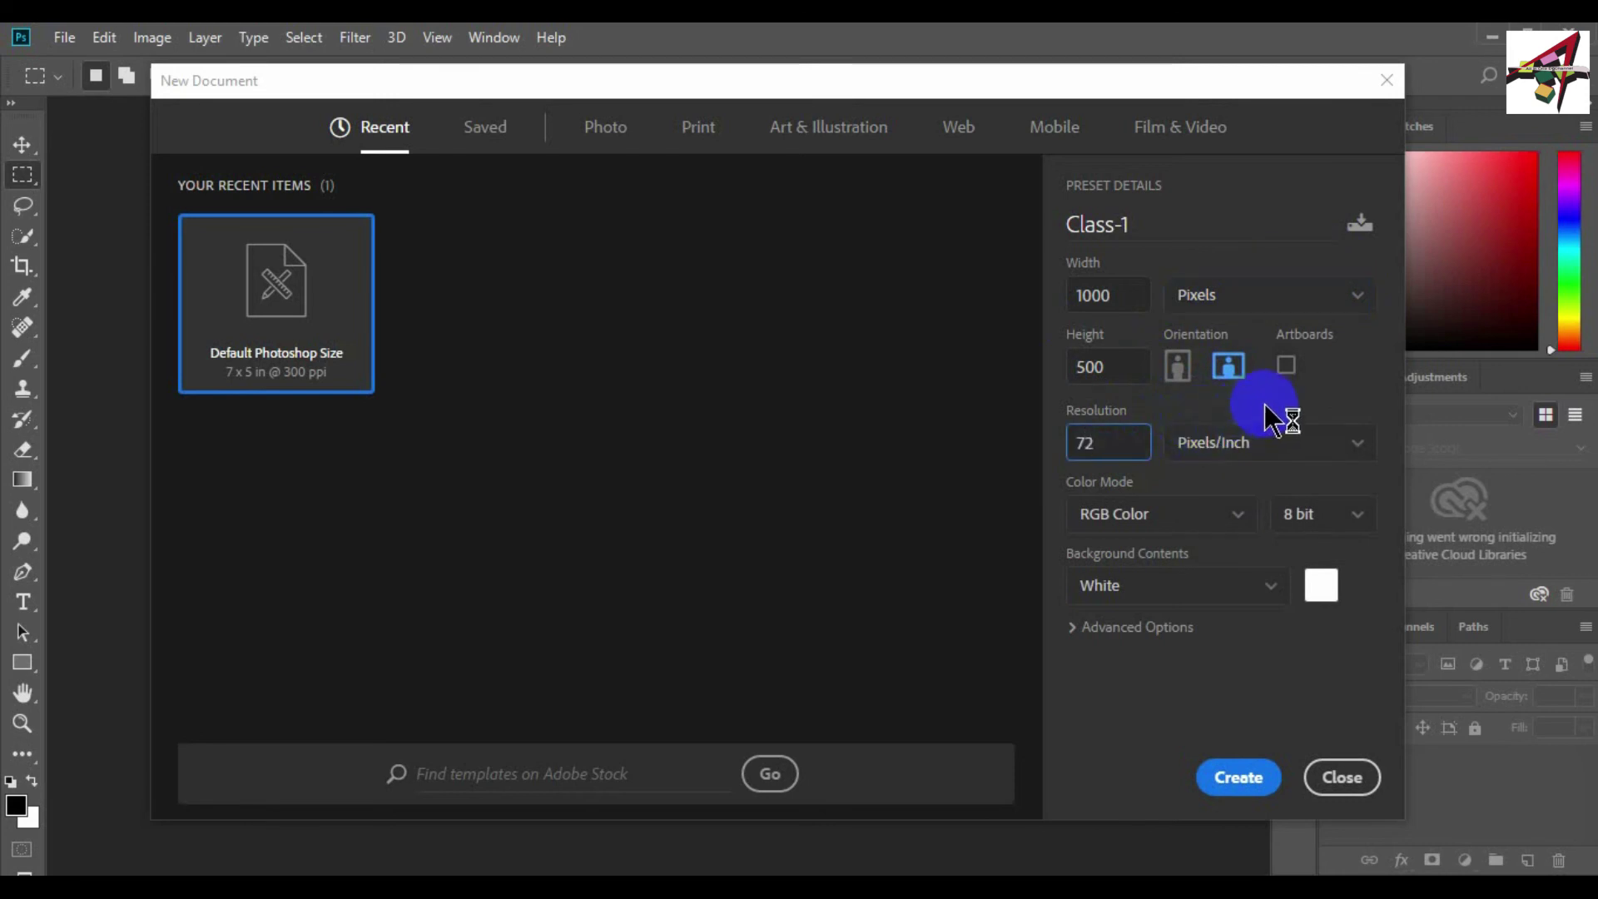
pyautogui.click(1278, 400)
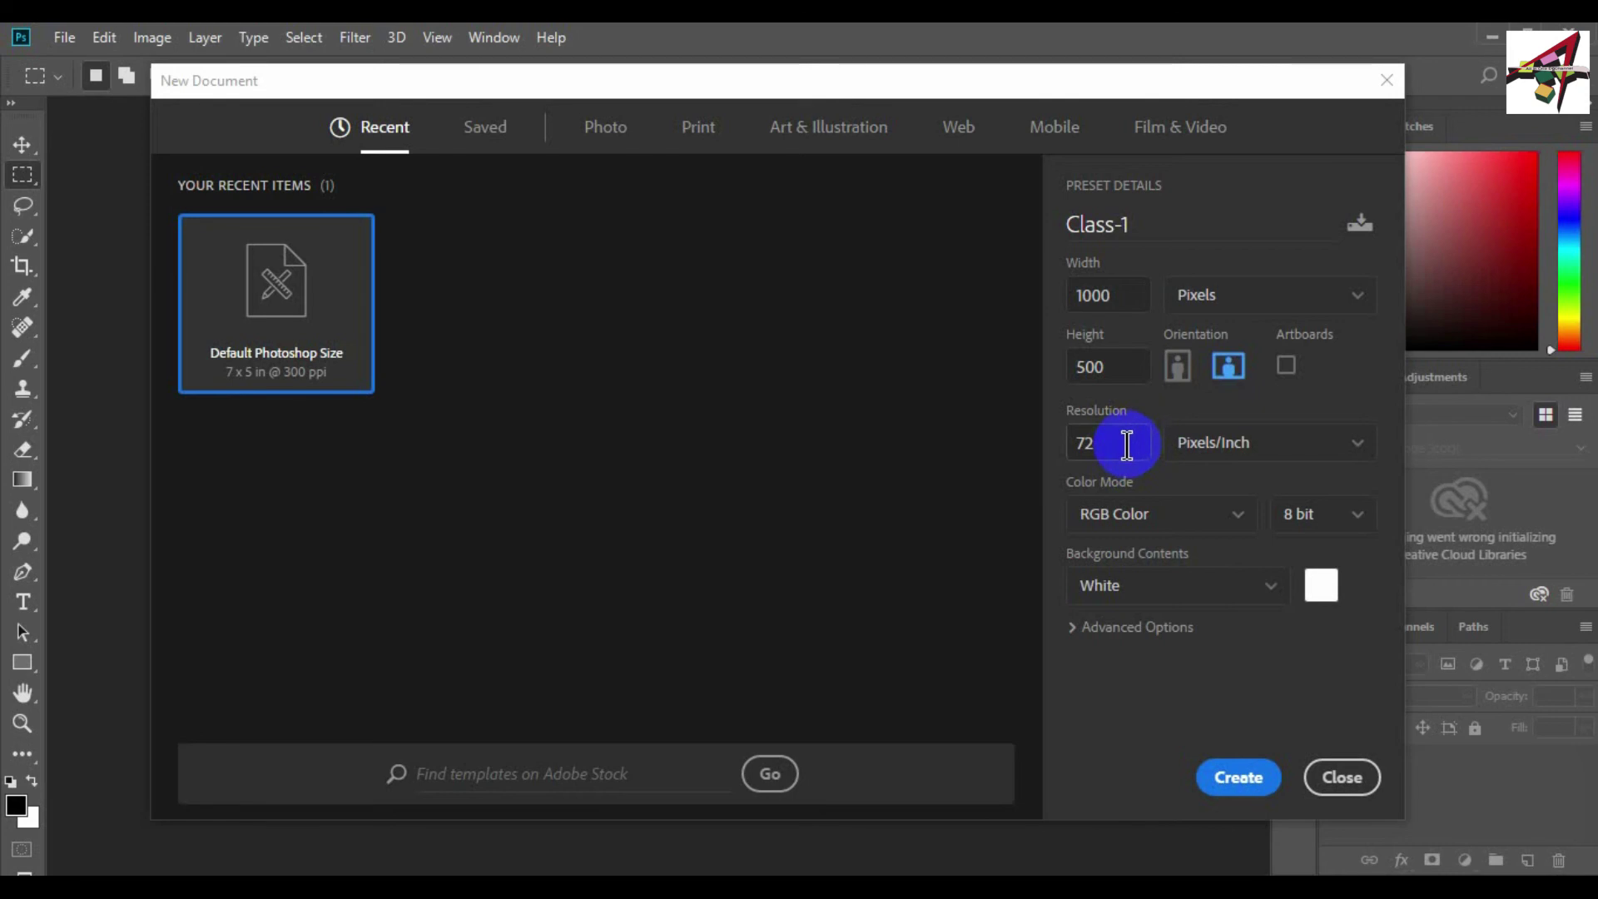
# - Review resolution-unit and bit-depth choices, keeping pixels/inch and 8 bit, then list colour modes
pyautogui.click(1319, 450)
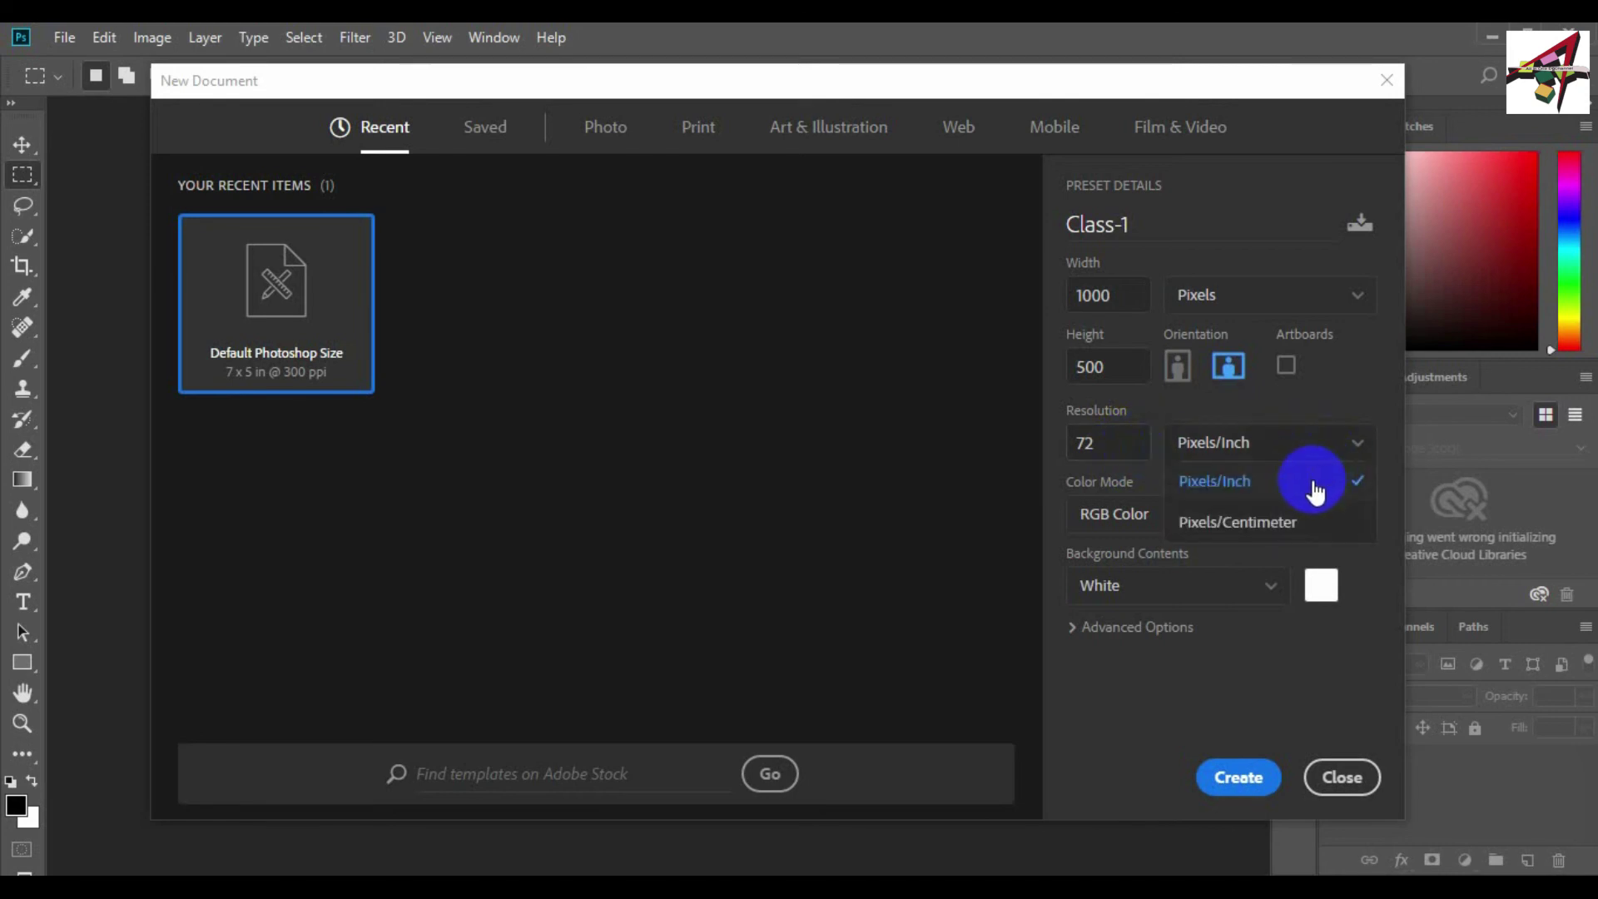
pyautogui.click(1316, 458)
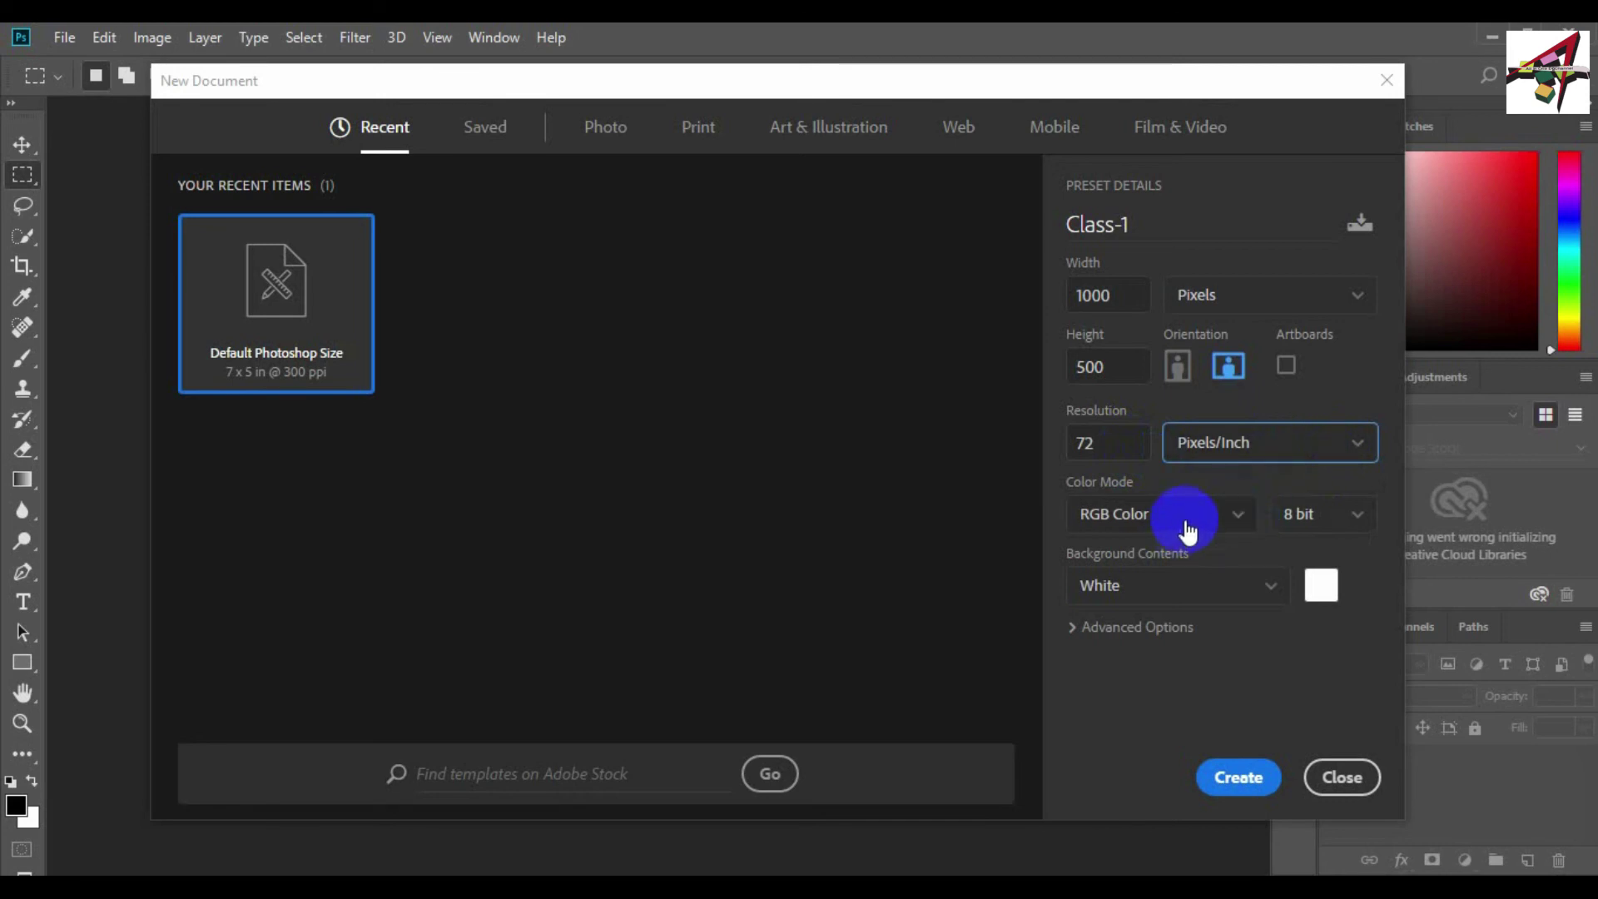
pyautogui.click(1347, 526)
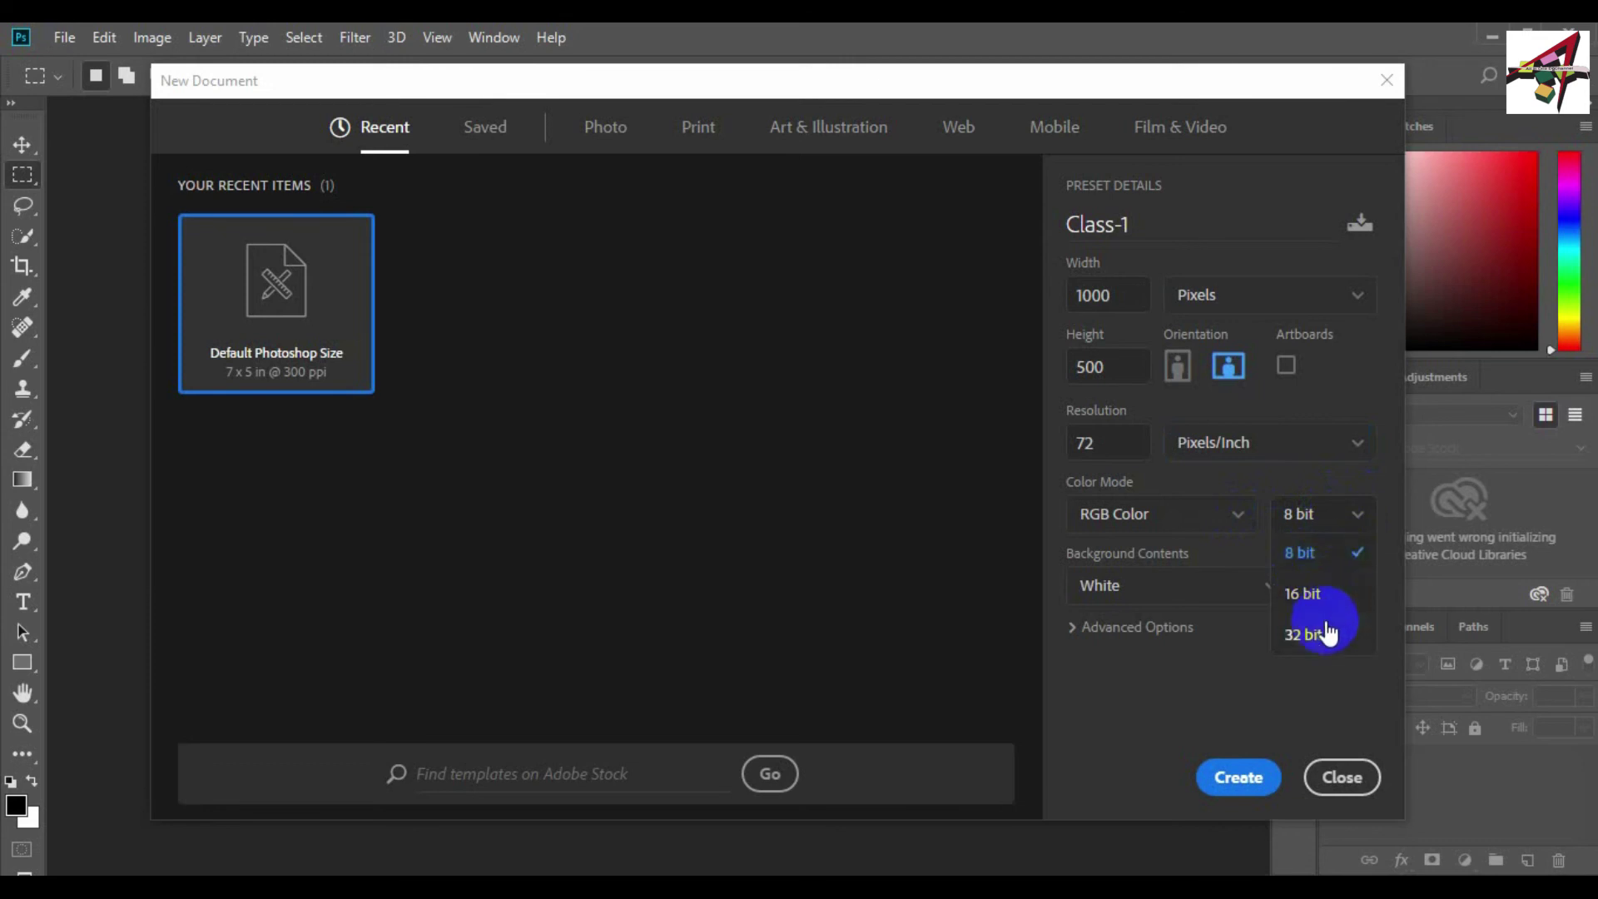
pyautogui.click(1356, 524)
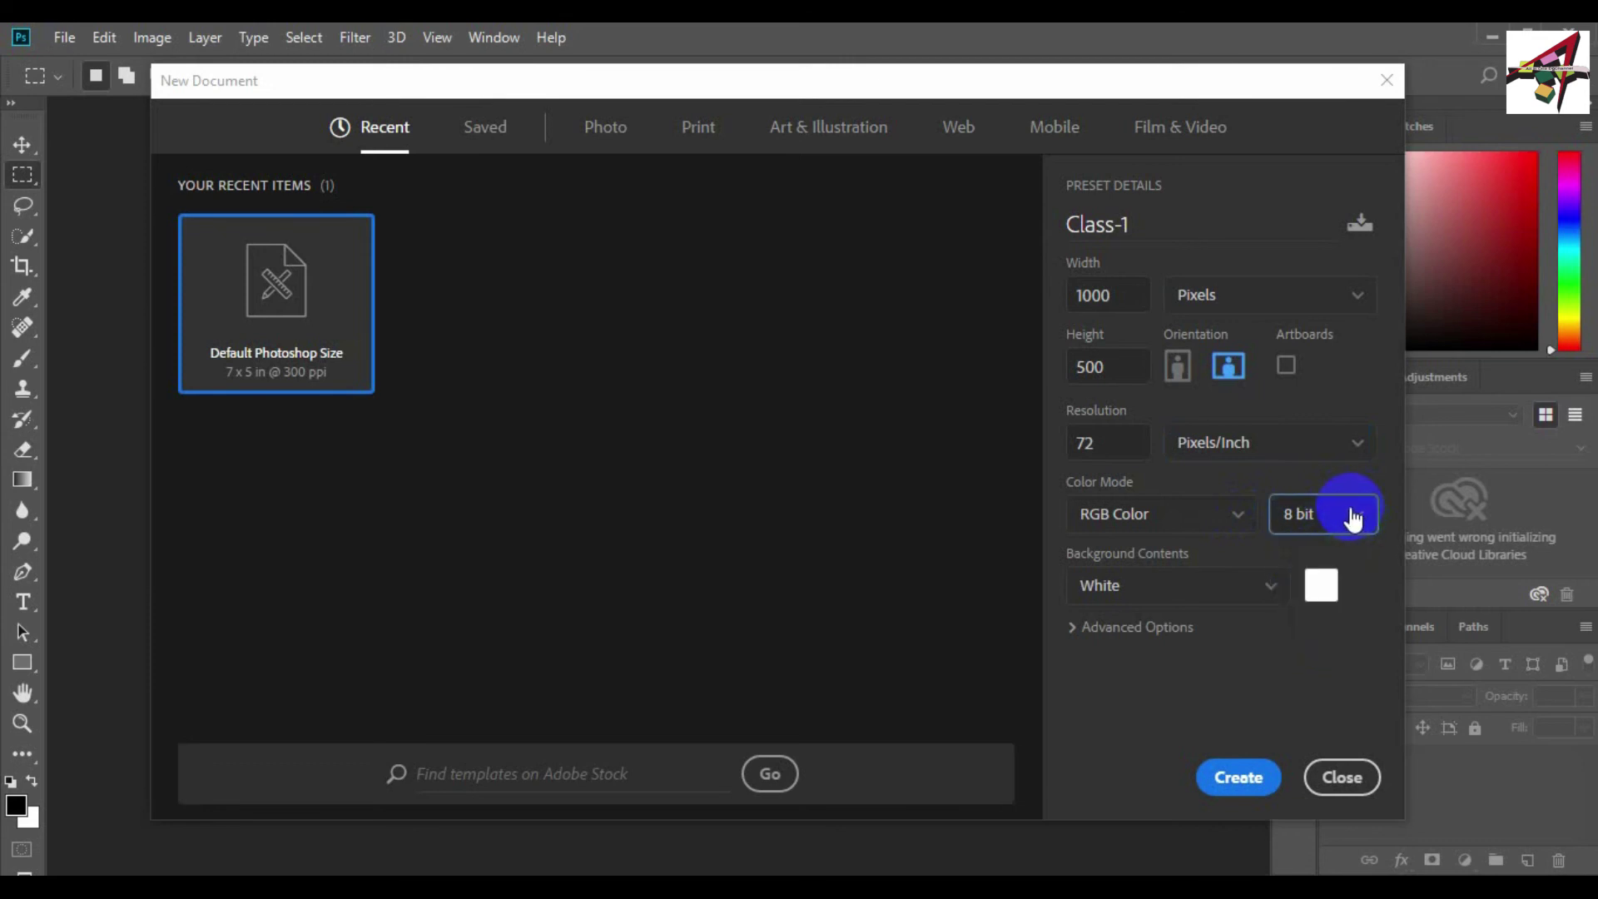
pyautogui.click(1358, 517)
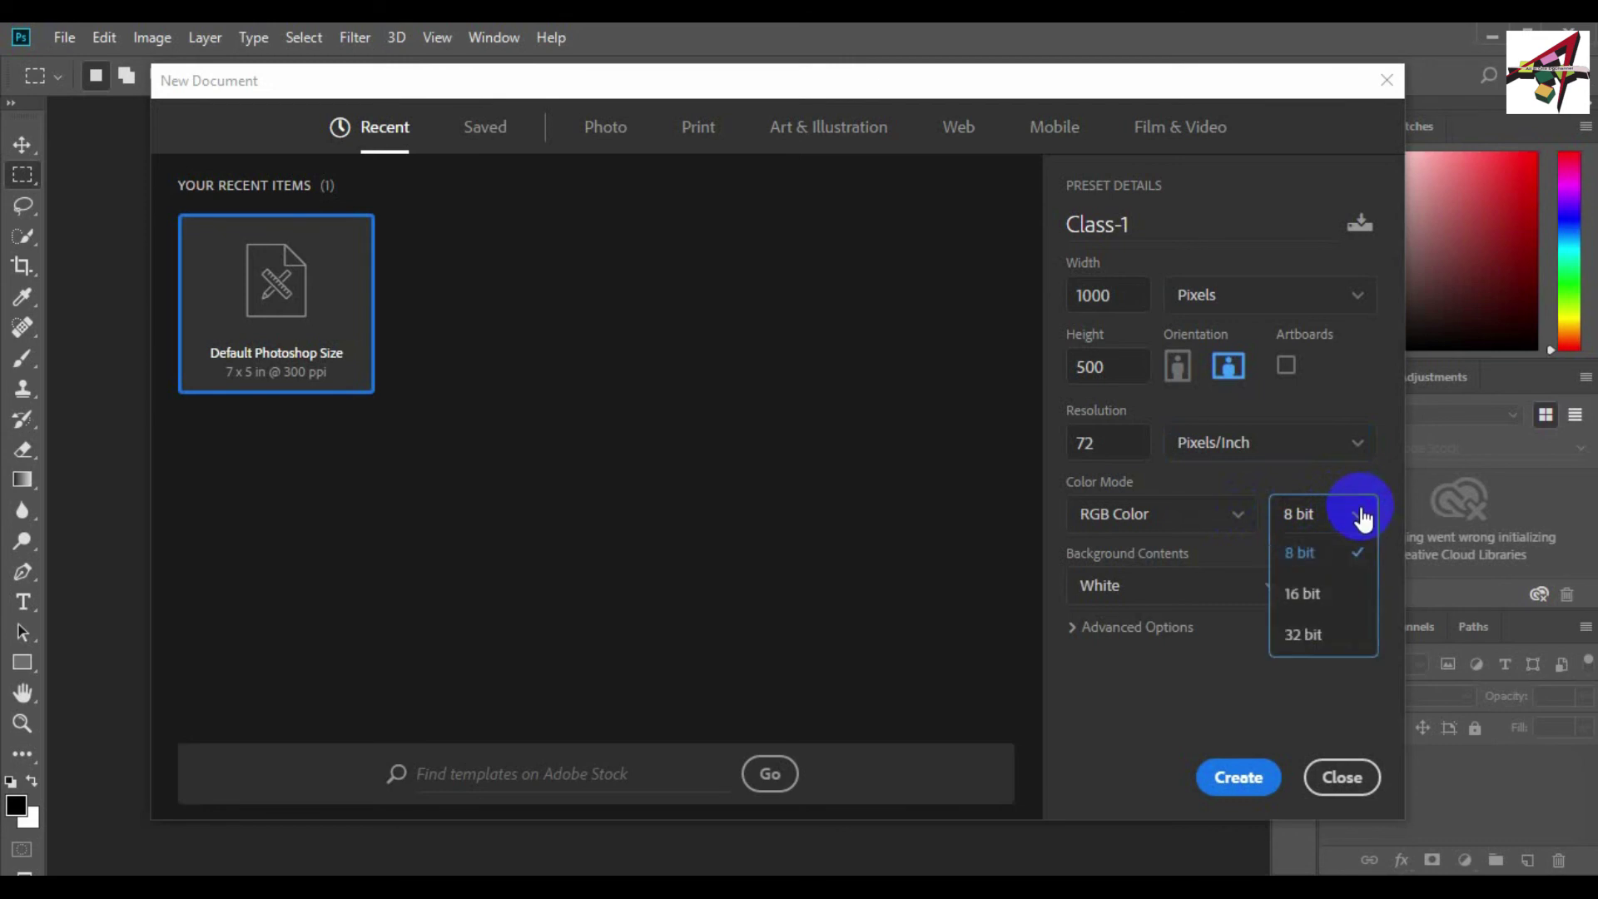
pyautogui.click(1363, 516)
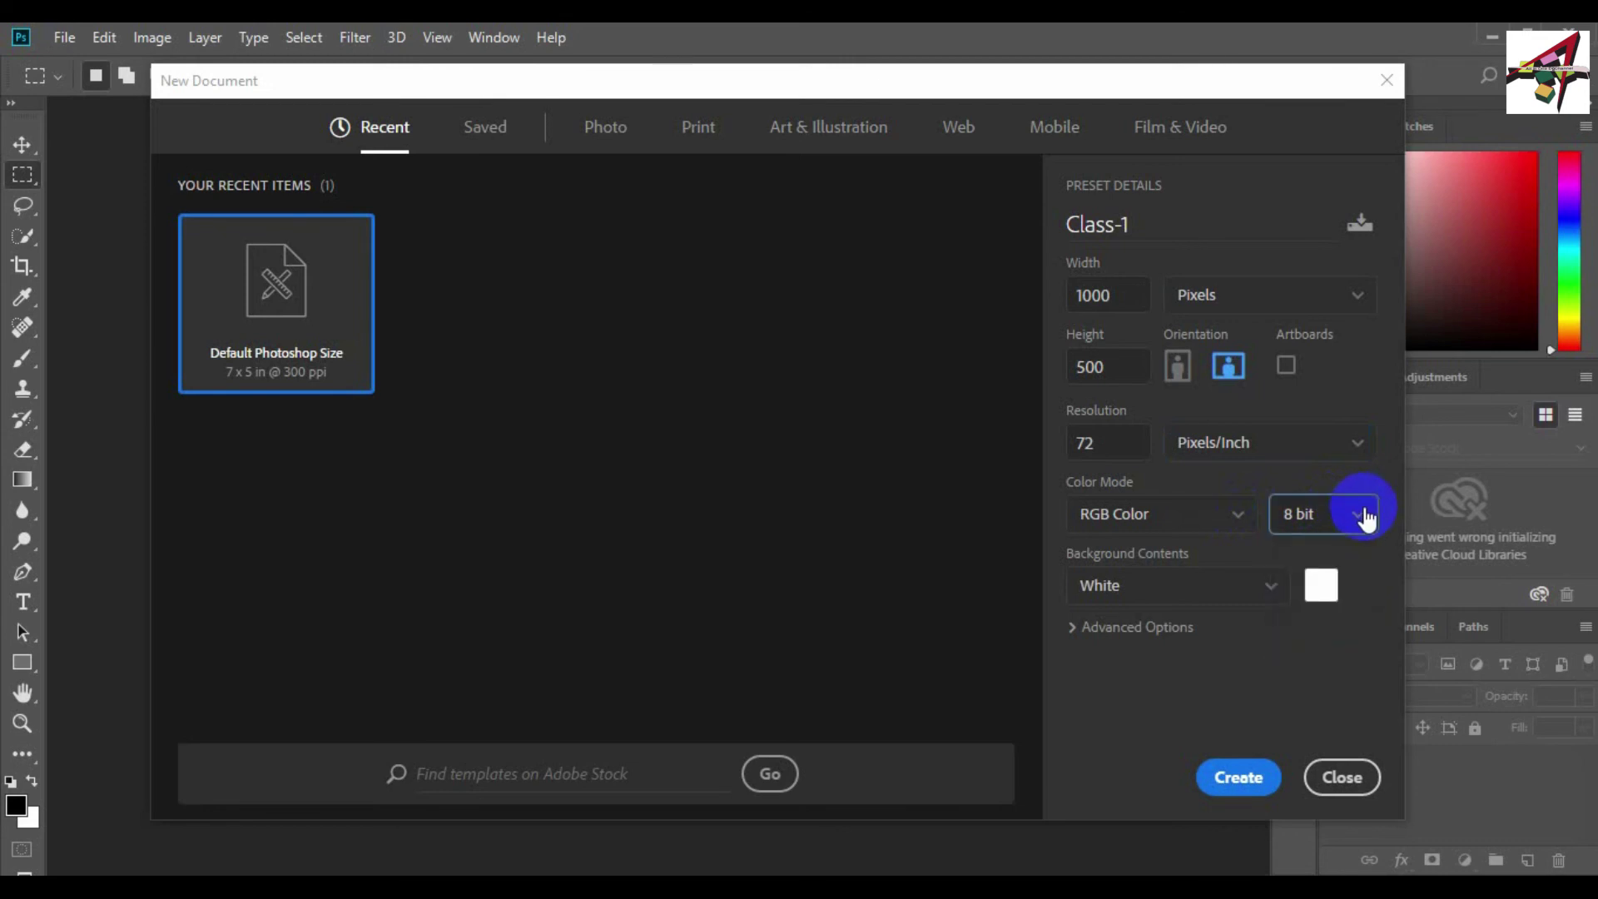
pyautogui.click(1364, 515)
pyautogui.click(1367, 518)
pyautogui.click(1369, 516)
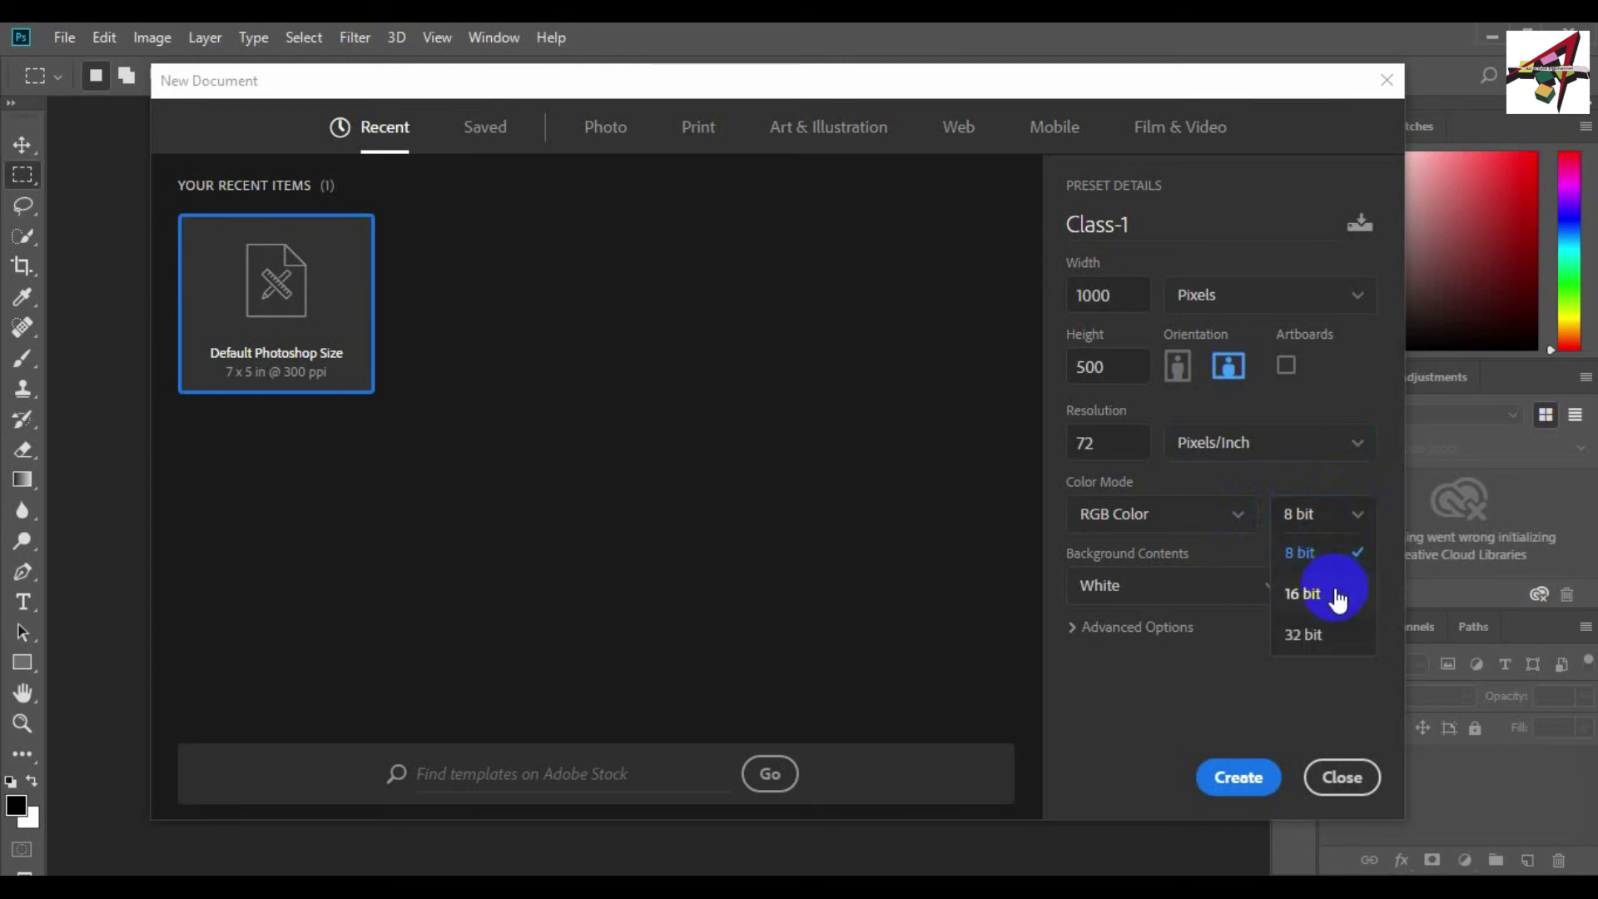
pyautogui.click(1354, 525)
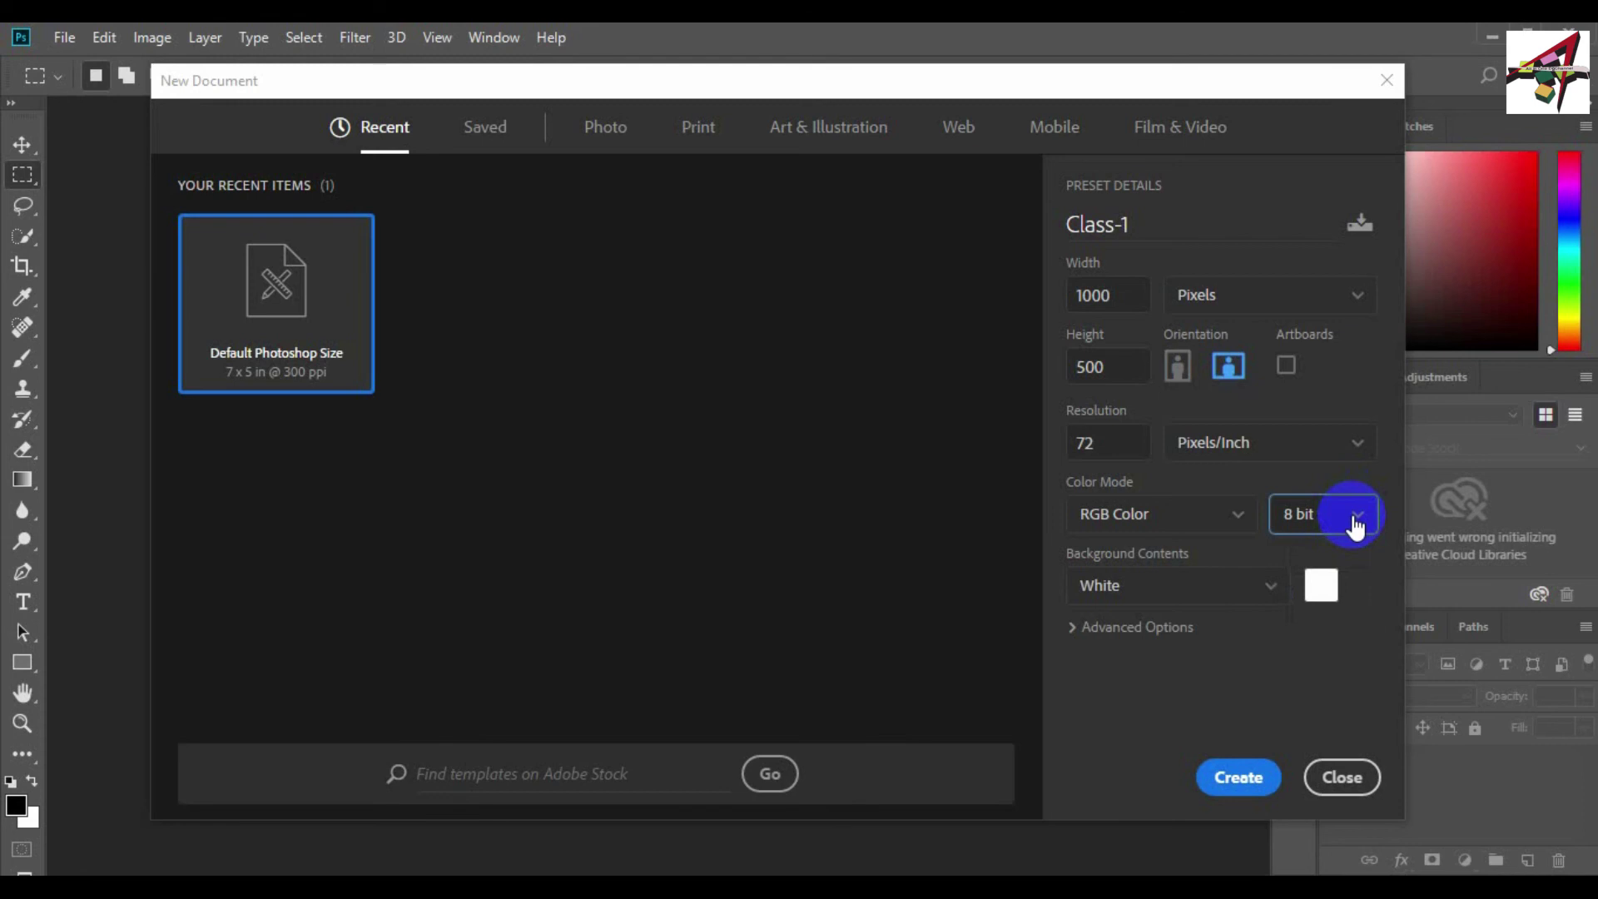
pyautogui.click(1239, 521)
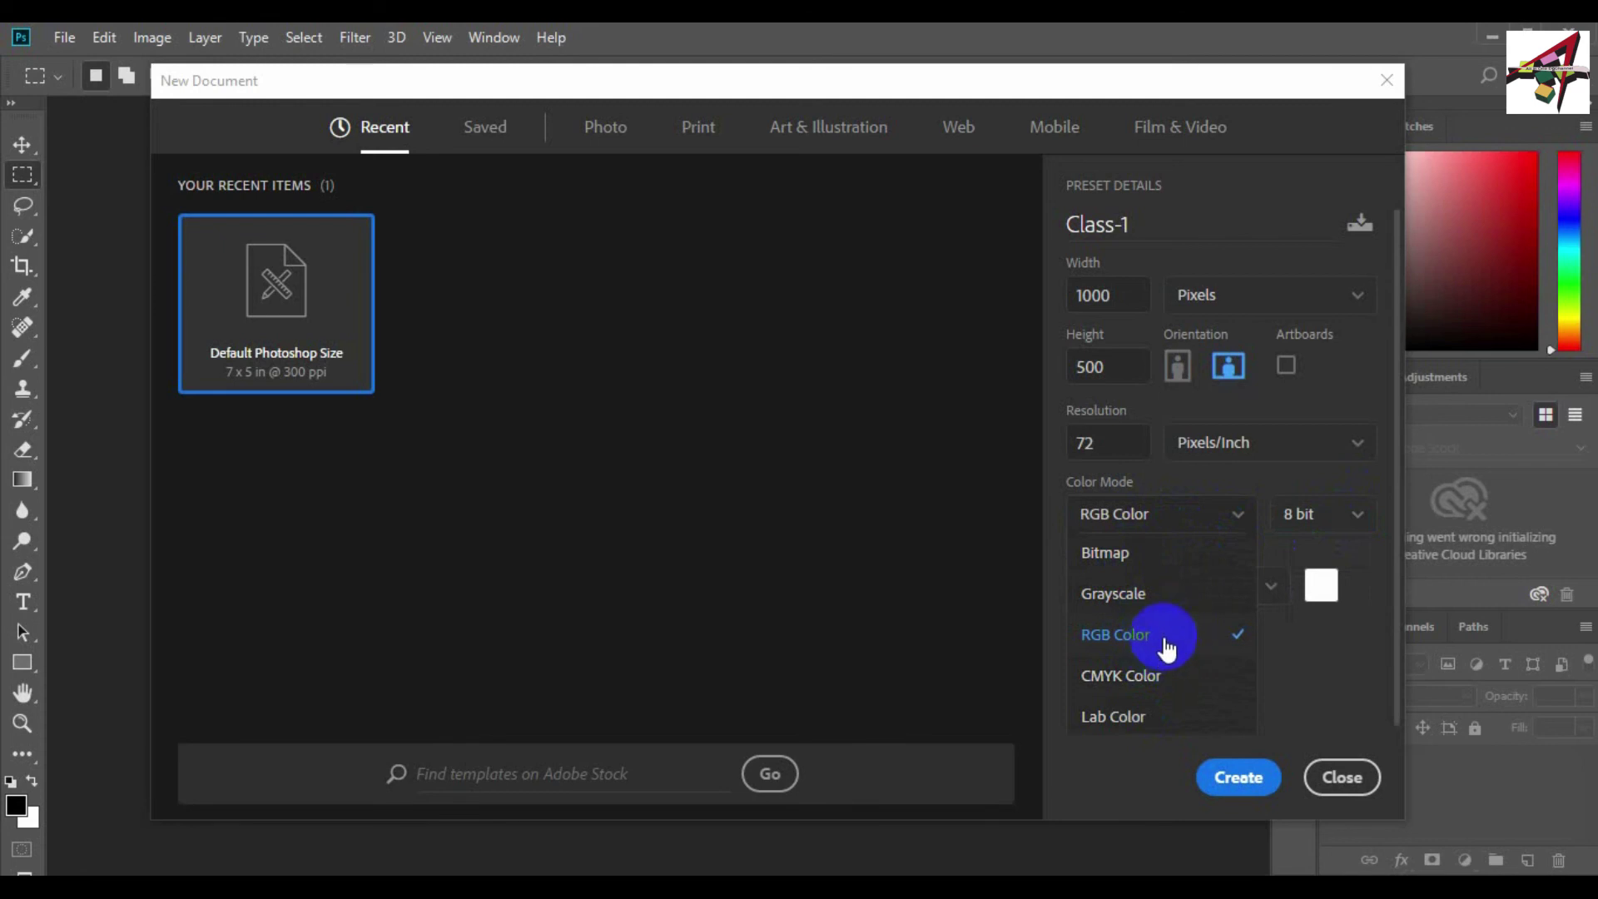
# - Pick CMYK Color in the Color Mode dropdown, replacing RGB Color
pyautogui.click(1237, 515)
pyautogui.click(1238, 518)
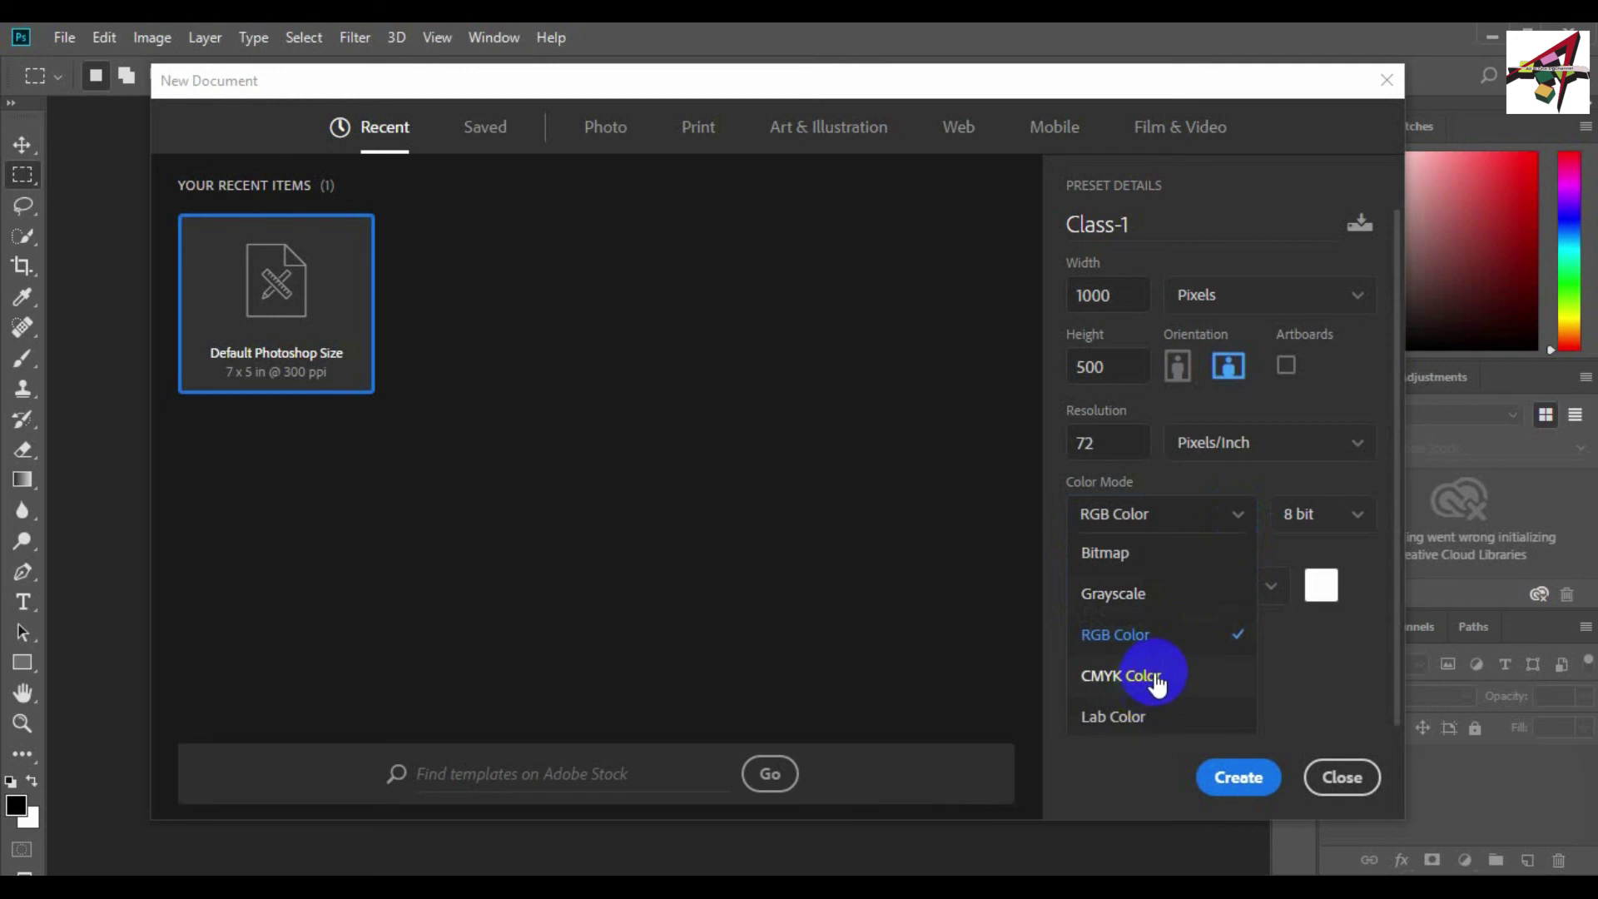
pyautogui.click(1240, 518)
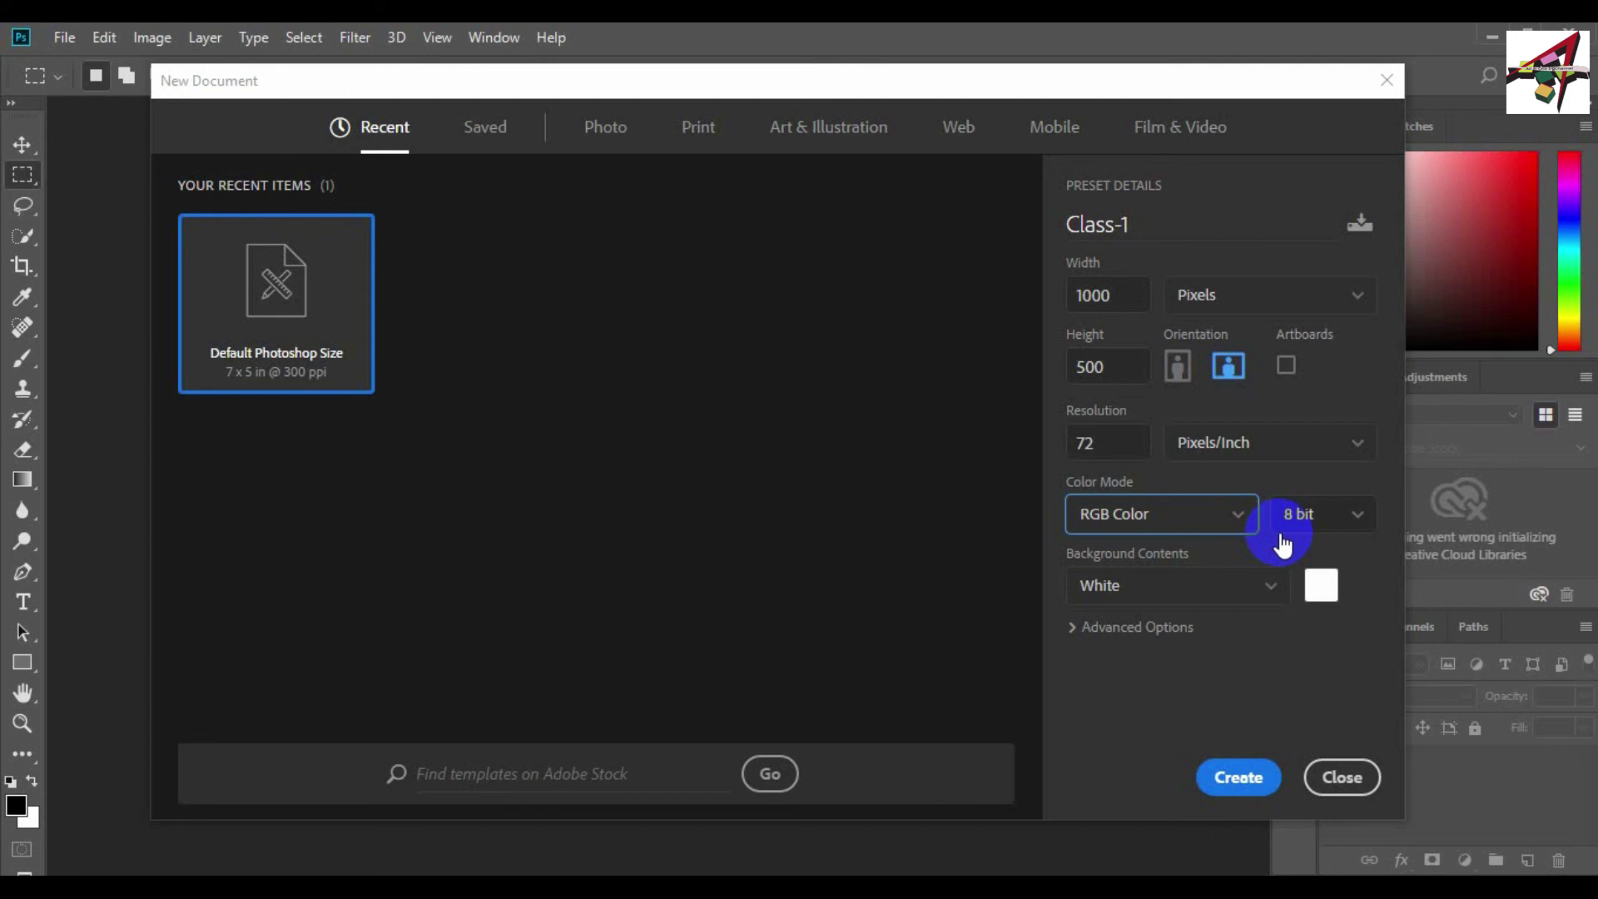
pyautogui.click(1224, 524)
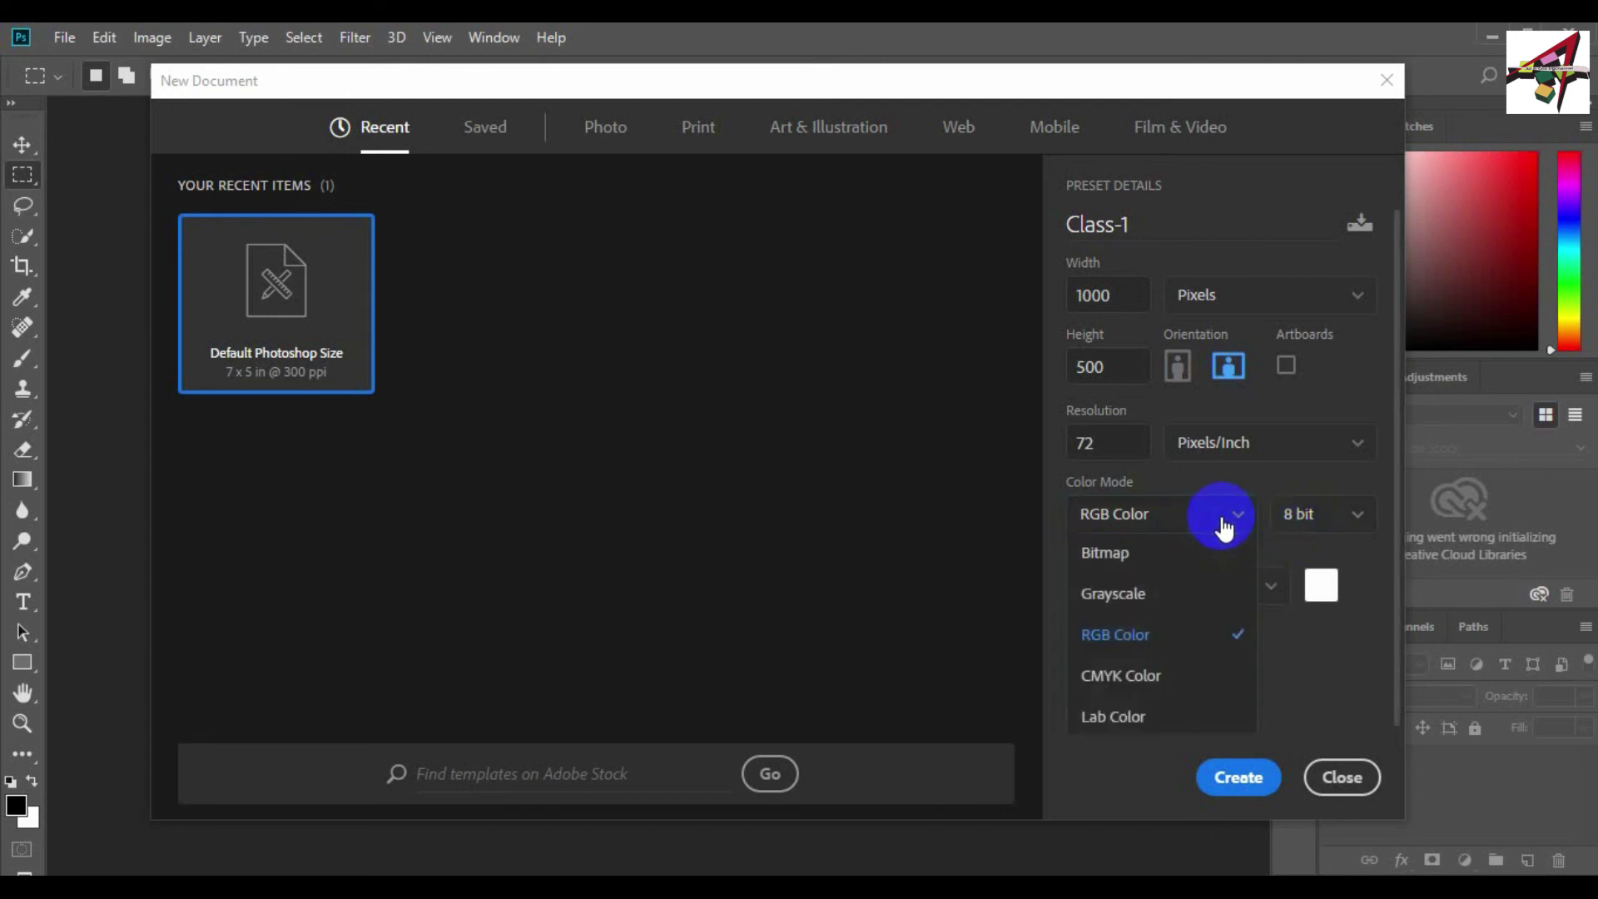
pyautogui.click(1183, 692)
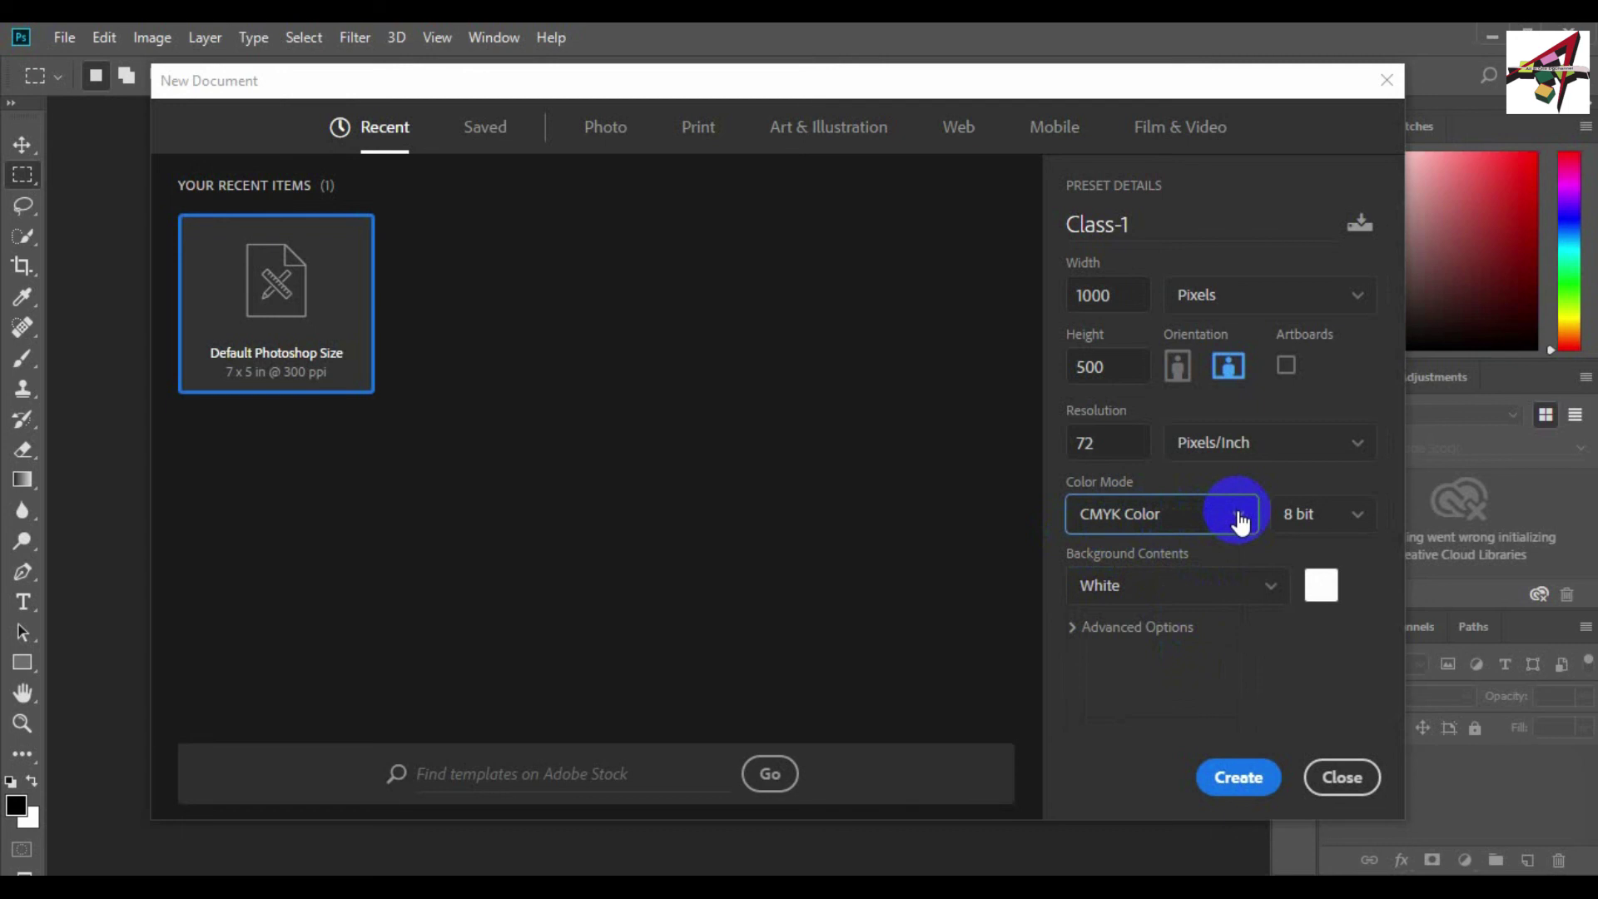
# - Change the Class-1 resolution from 72 to 300 pixels per inch
pyautogui.doubleClick(1118, 443)
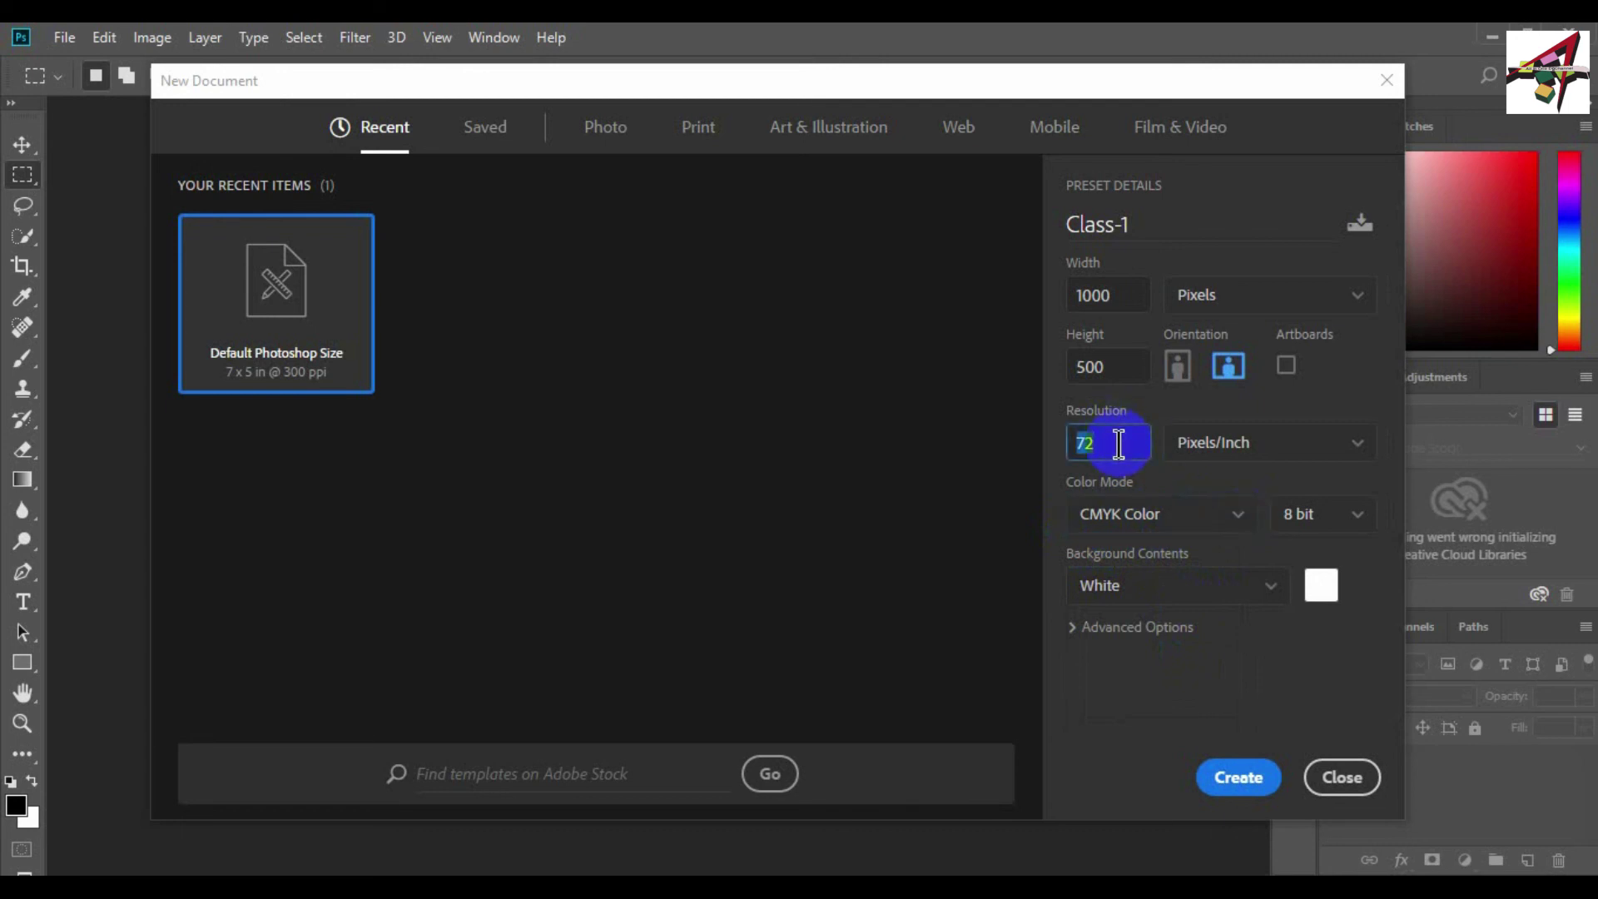
pyautogui.write('3000')
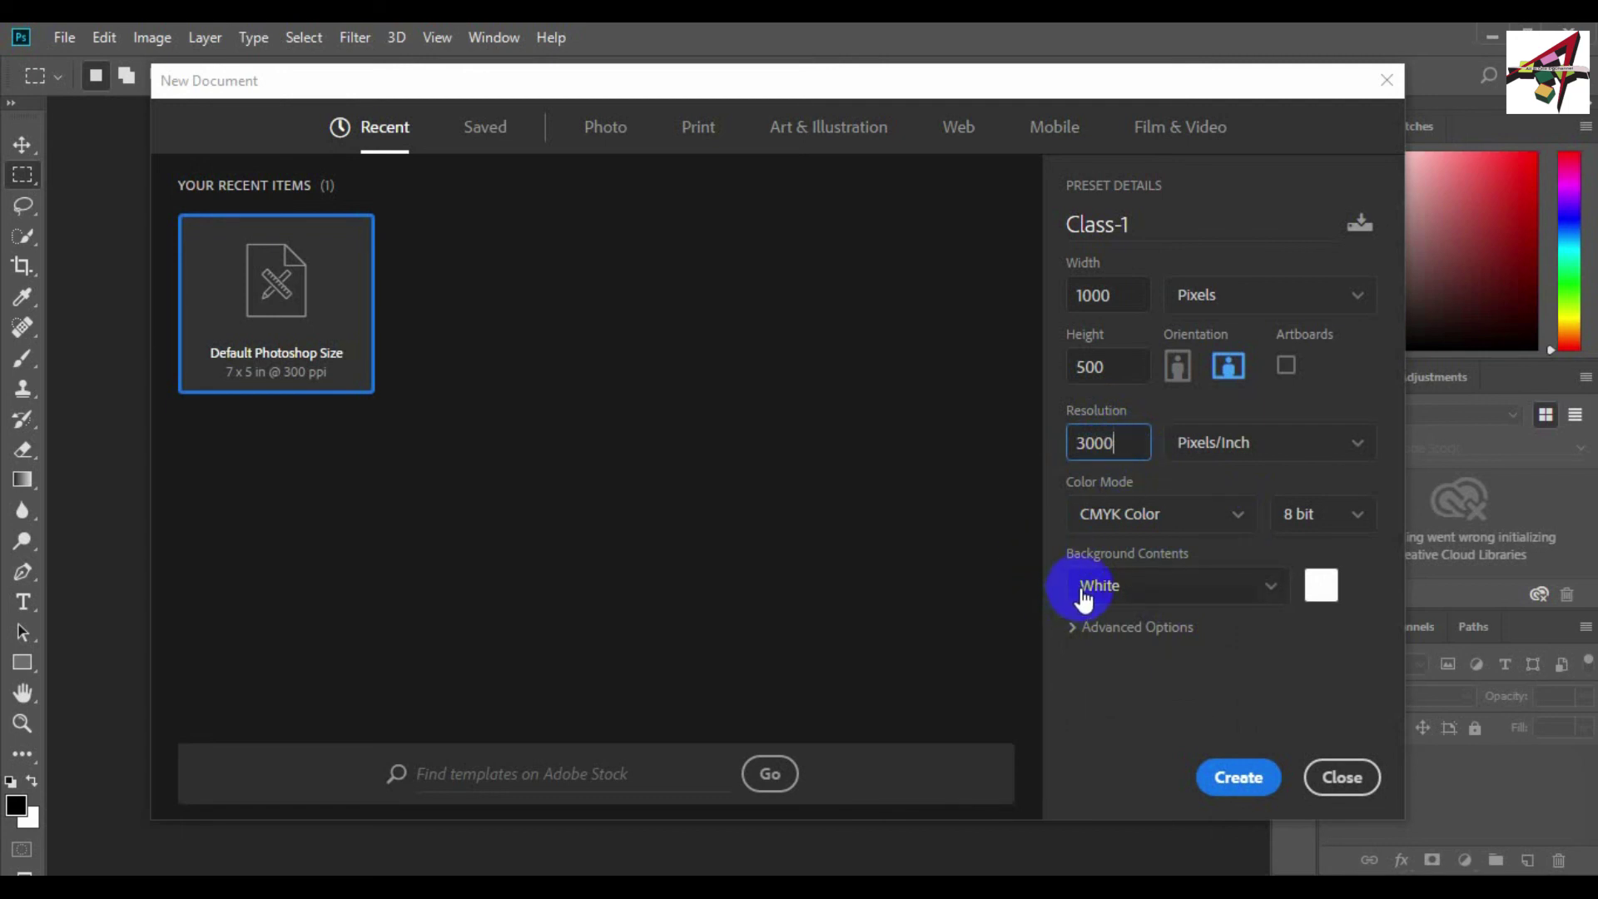
pyautogui.press('BackSpace')
pyautogui.click(1100, 660)
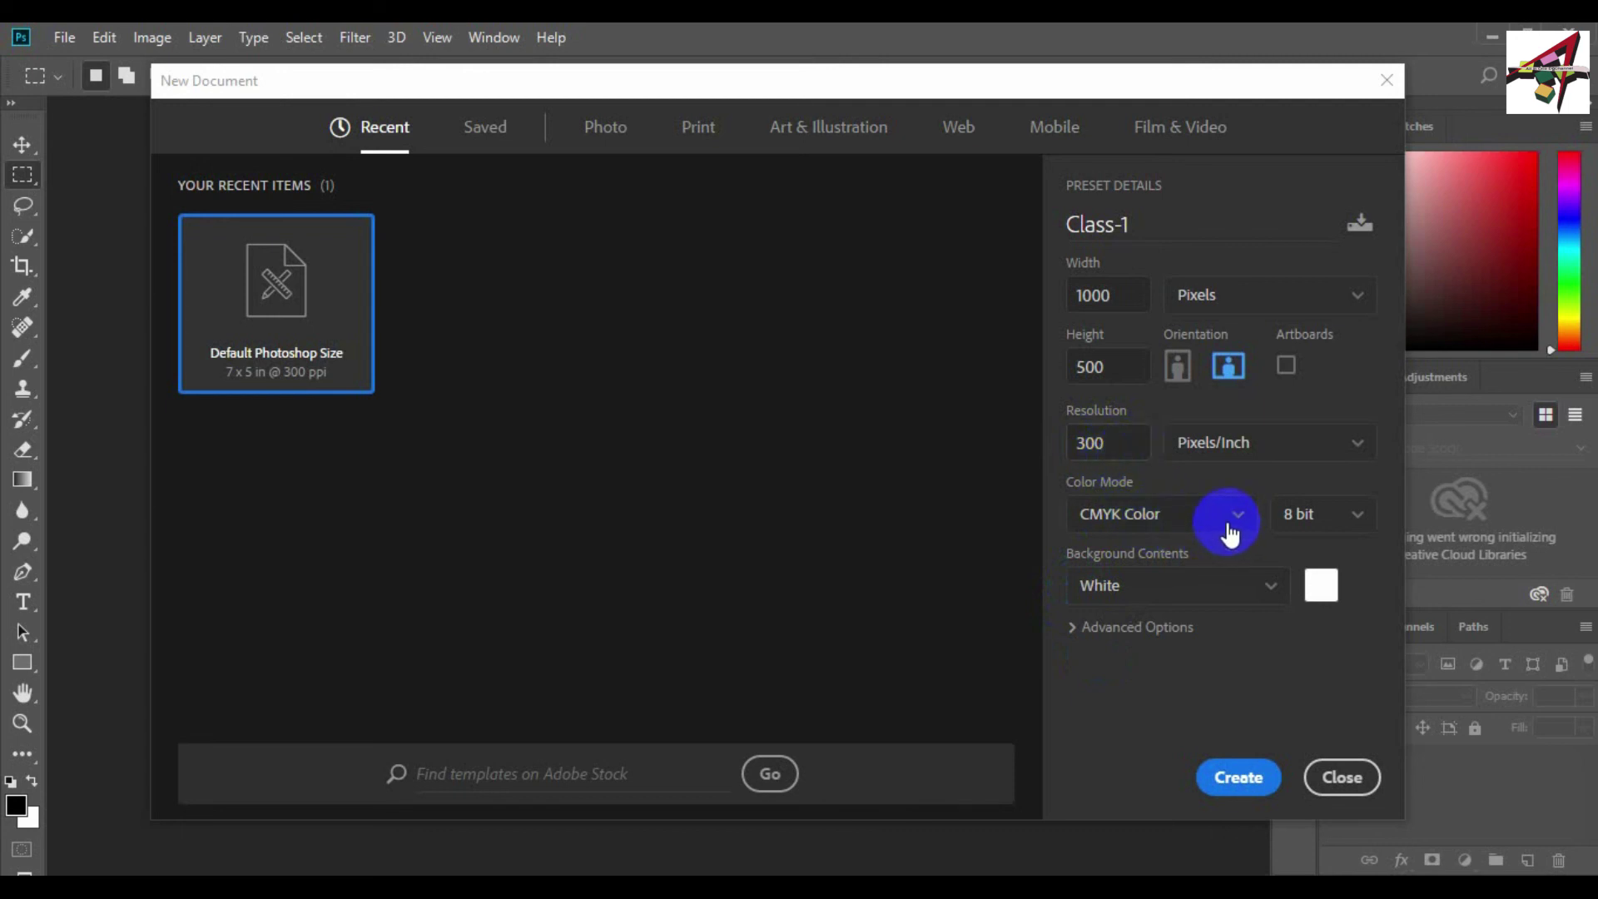
pyautogui.click(1142, 443)
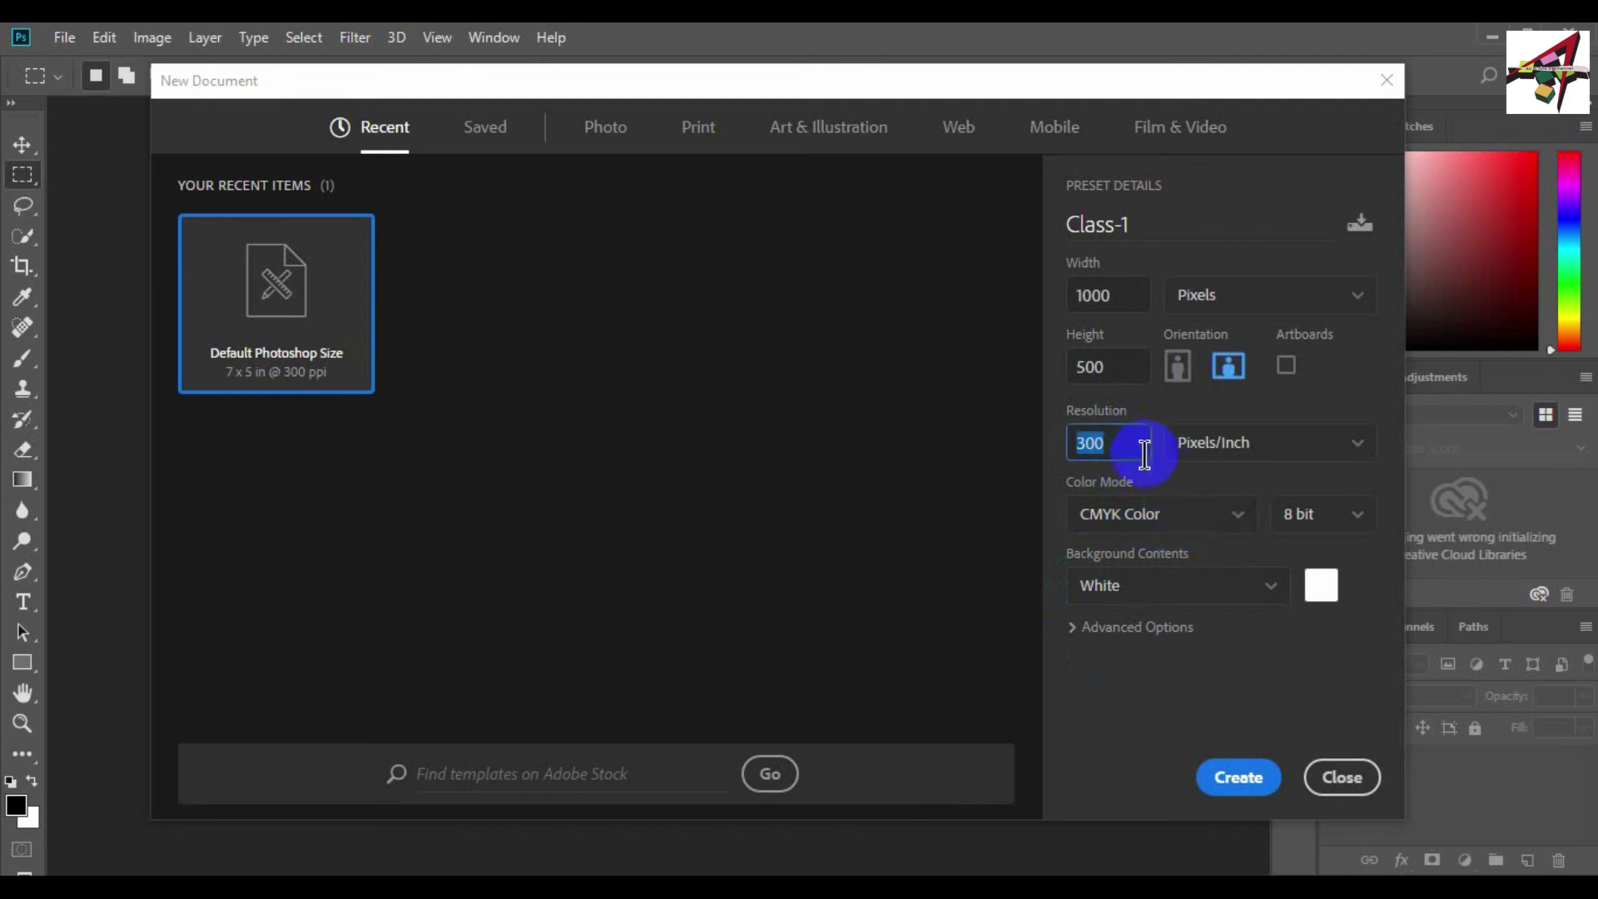
pyautogui.click(1175, 681)
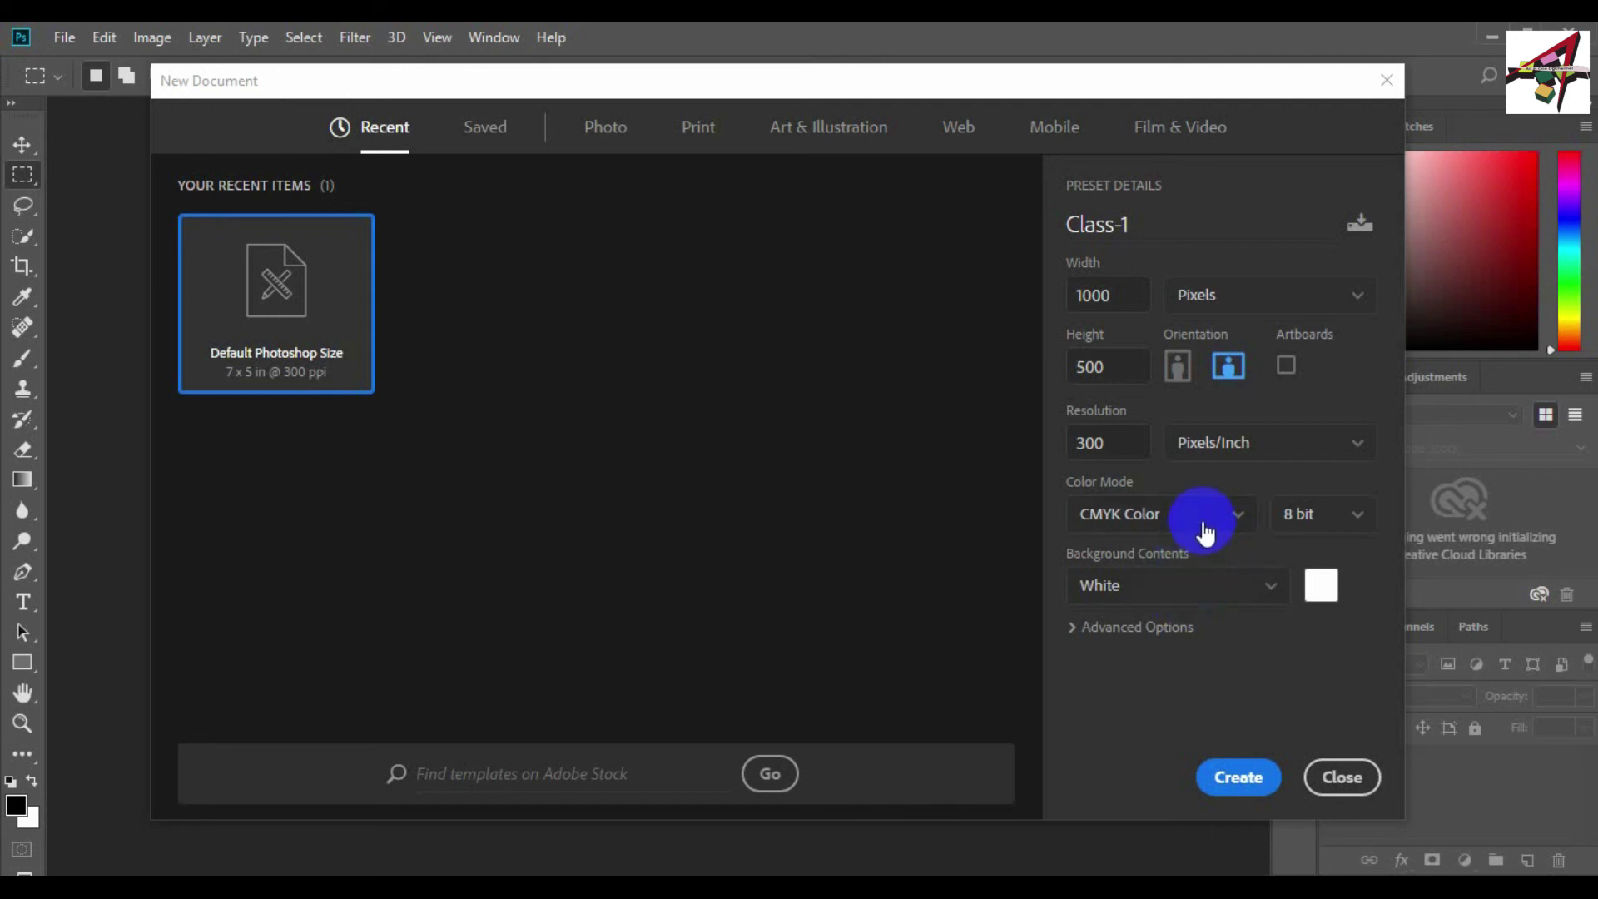
# - Switch to RGB Color at 72 ppi and set Background Contents to Background Color
pyautogui.click(1203, 519)
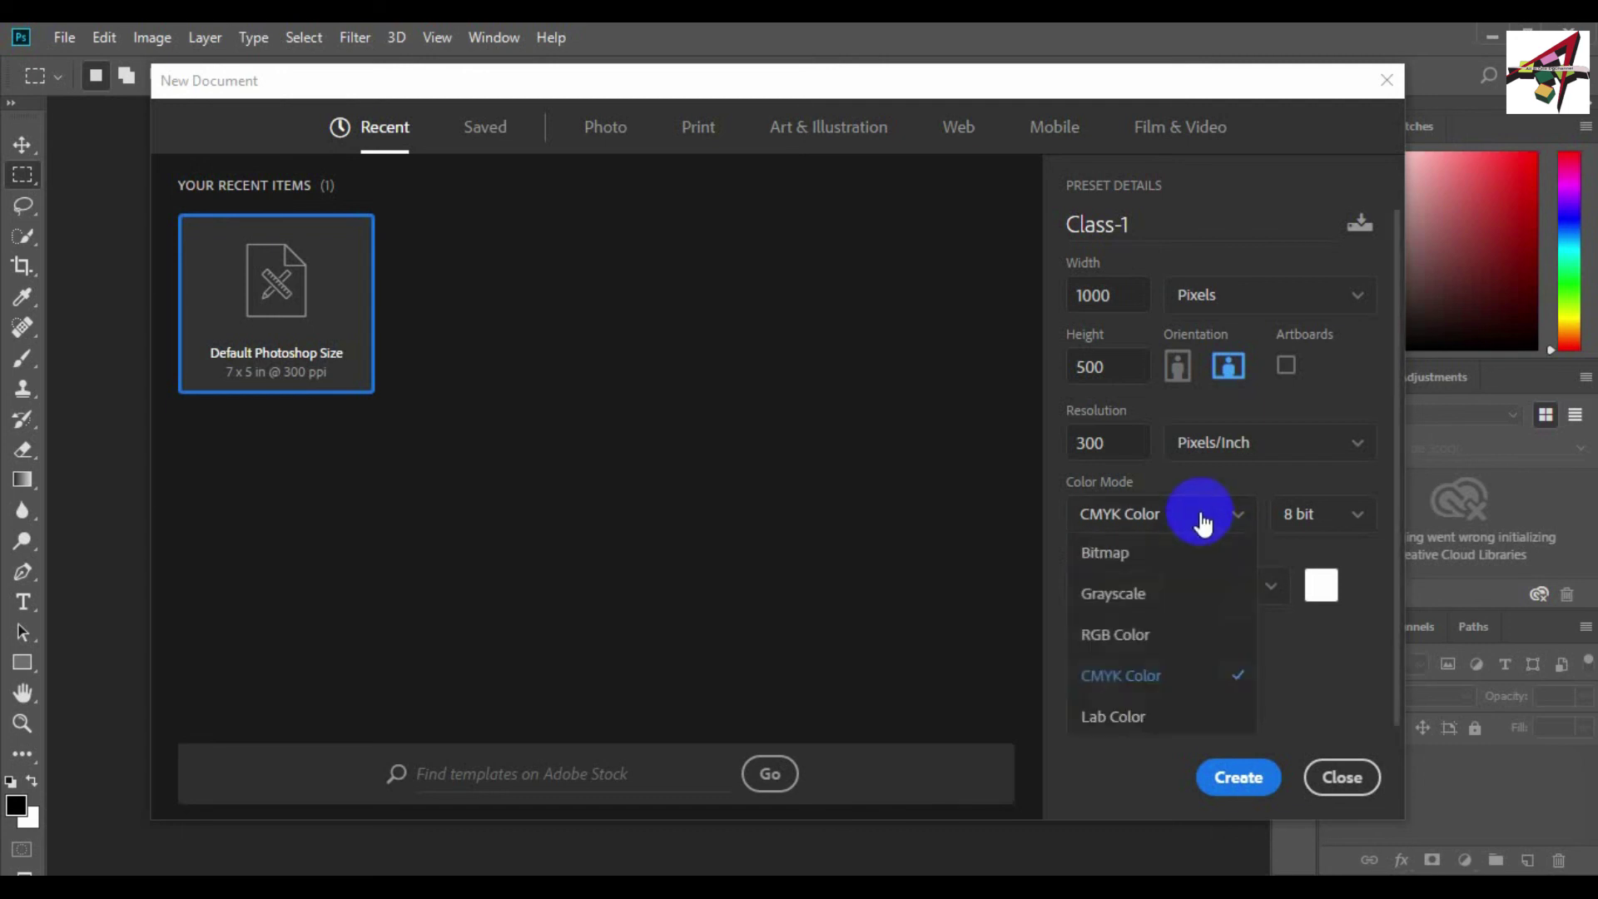
pyautogui.click(1165, 634)
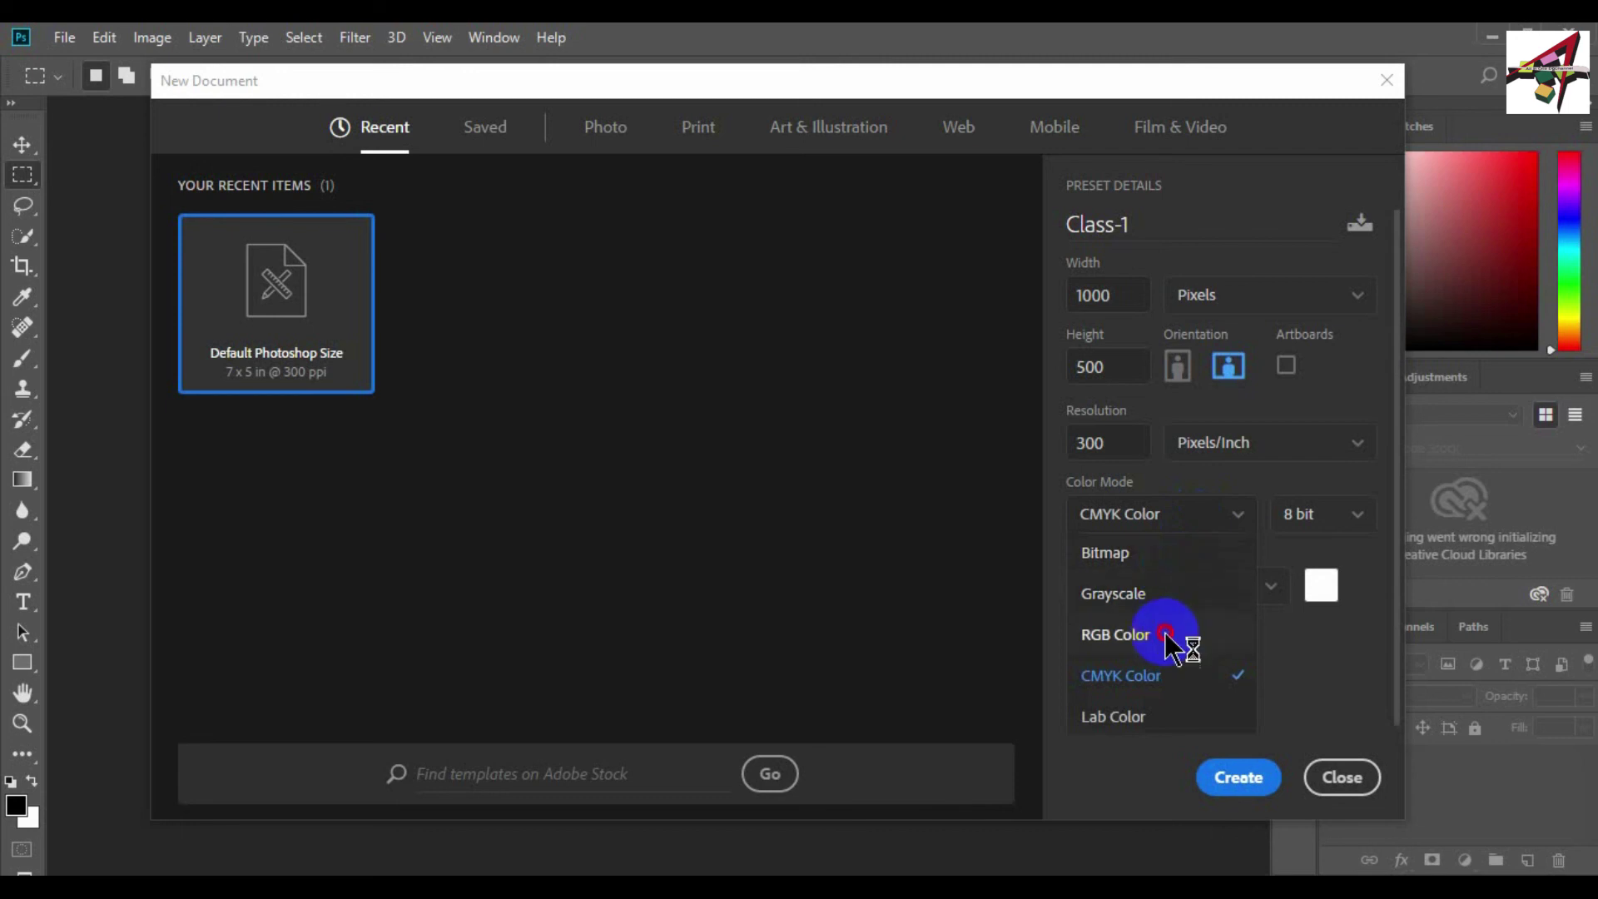
pyautogui.click(1133, 443)
pyautogui.doubleClick(1133, 447)
pyautogui.press('BackSpace')
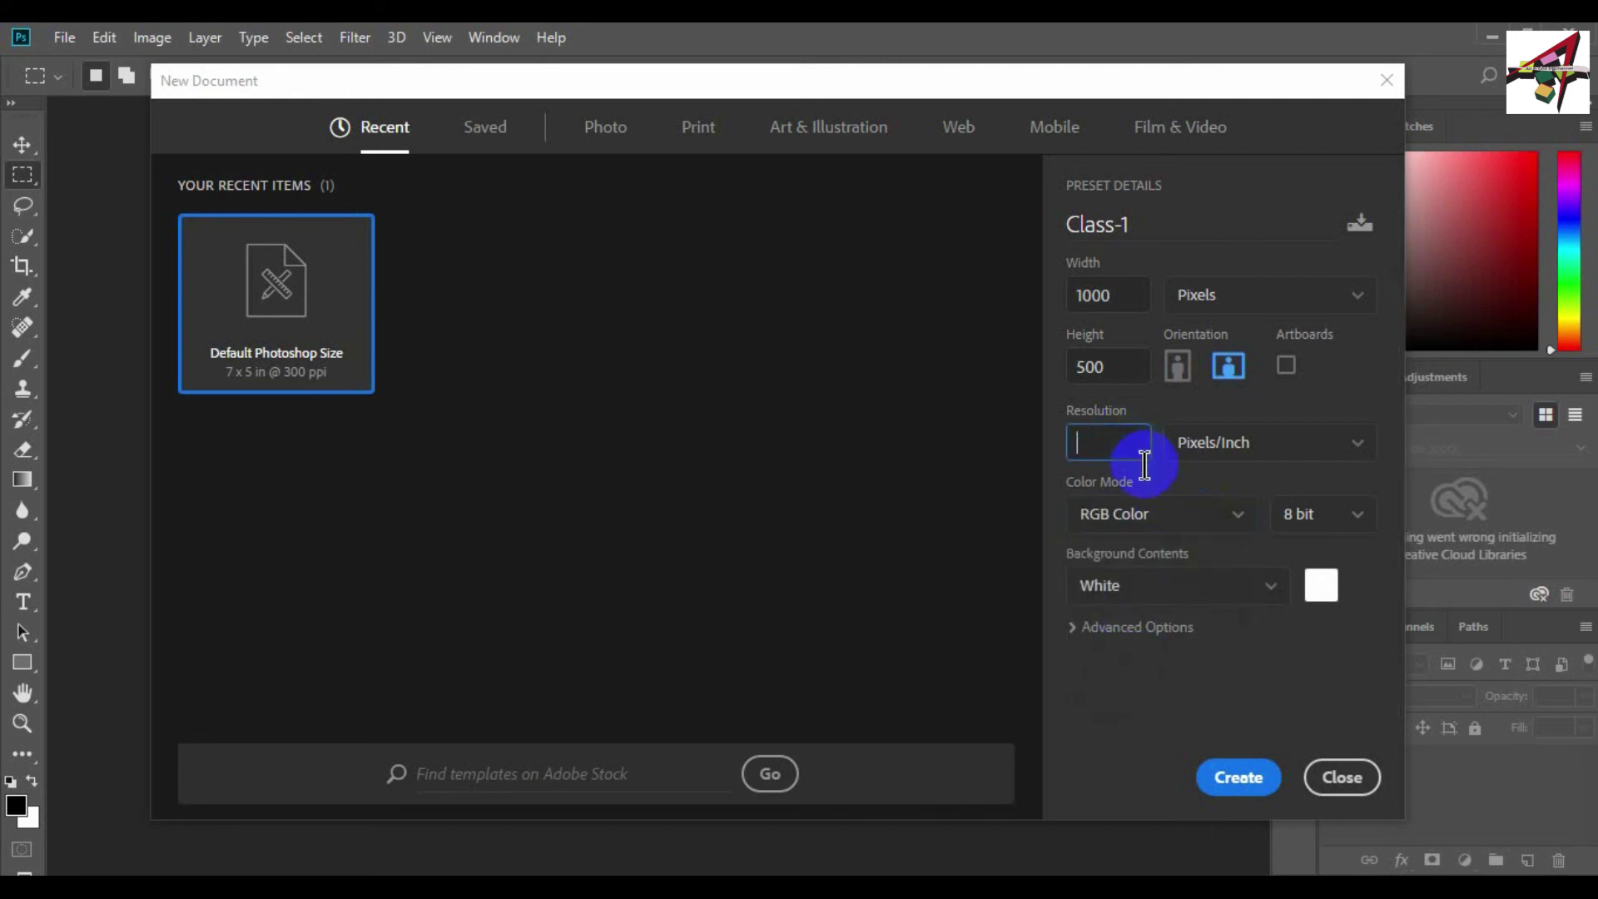
pyautogui.write('72')
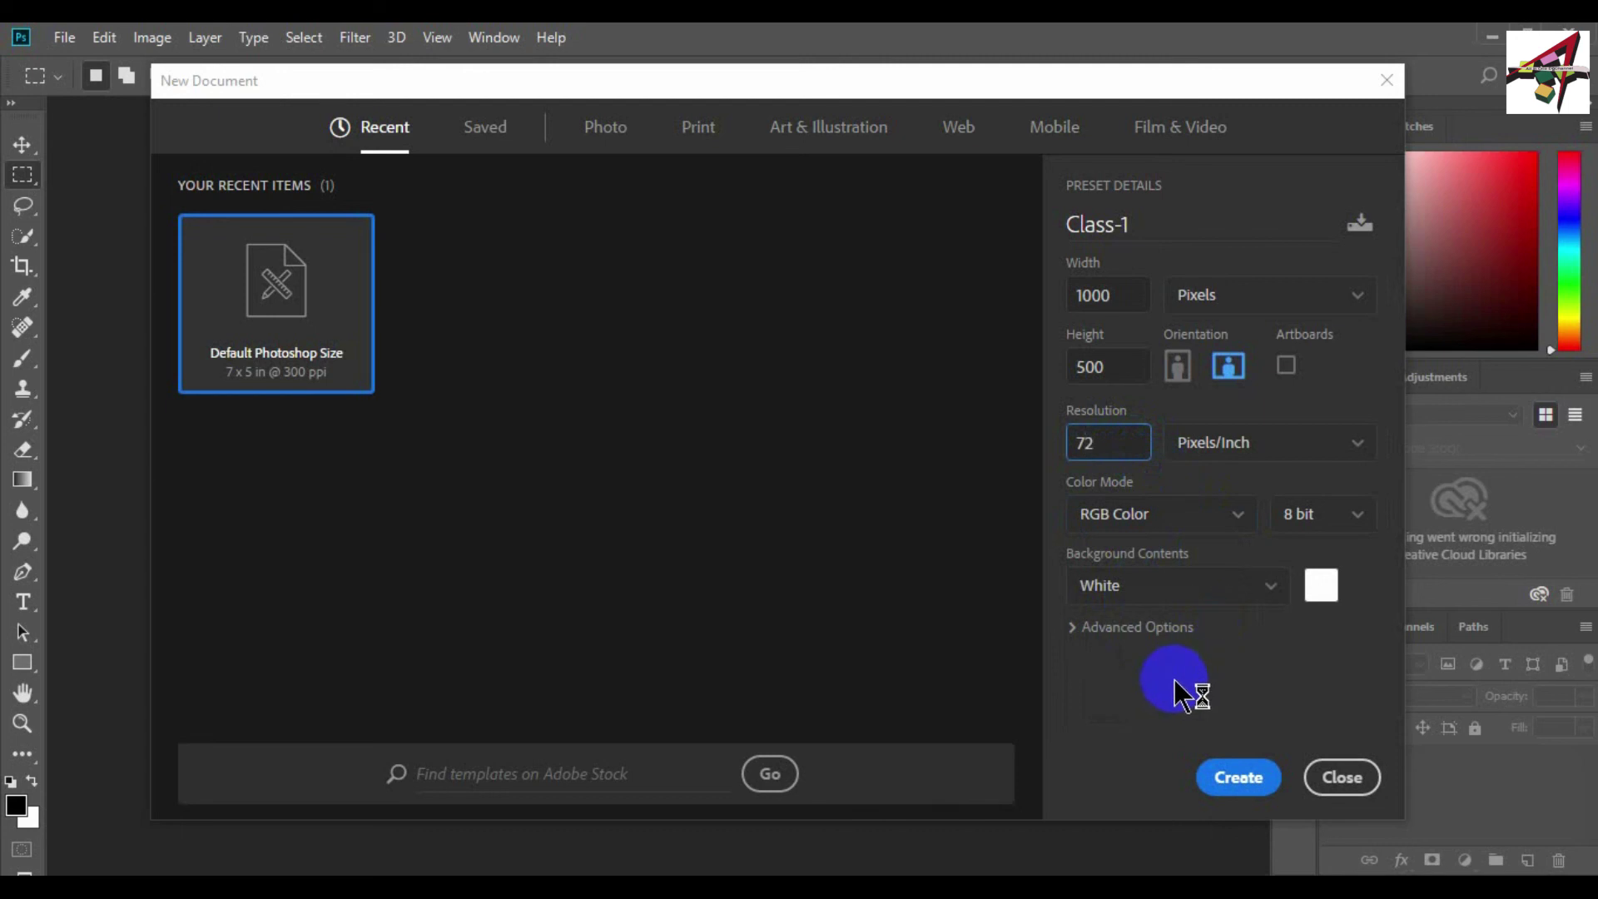
pyautogui.click(1271, 587)
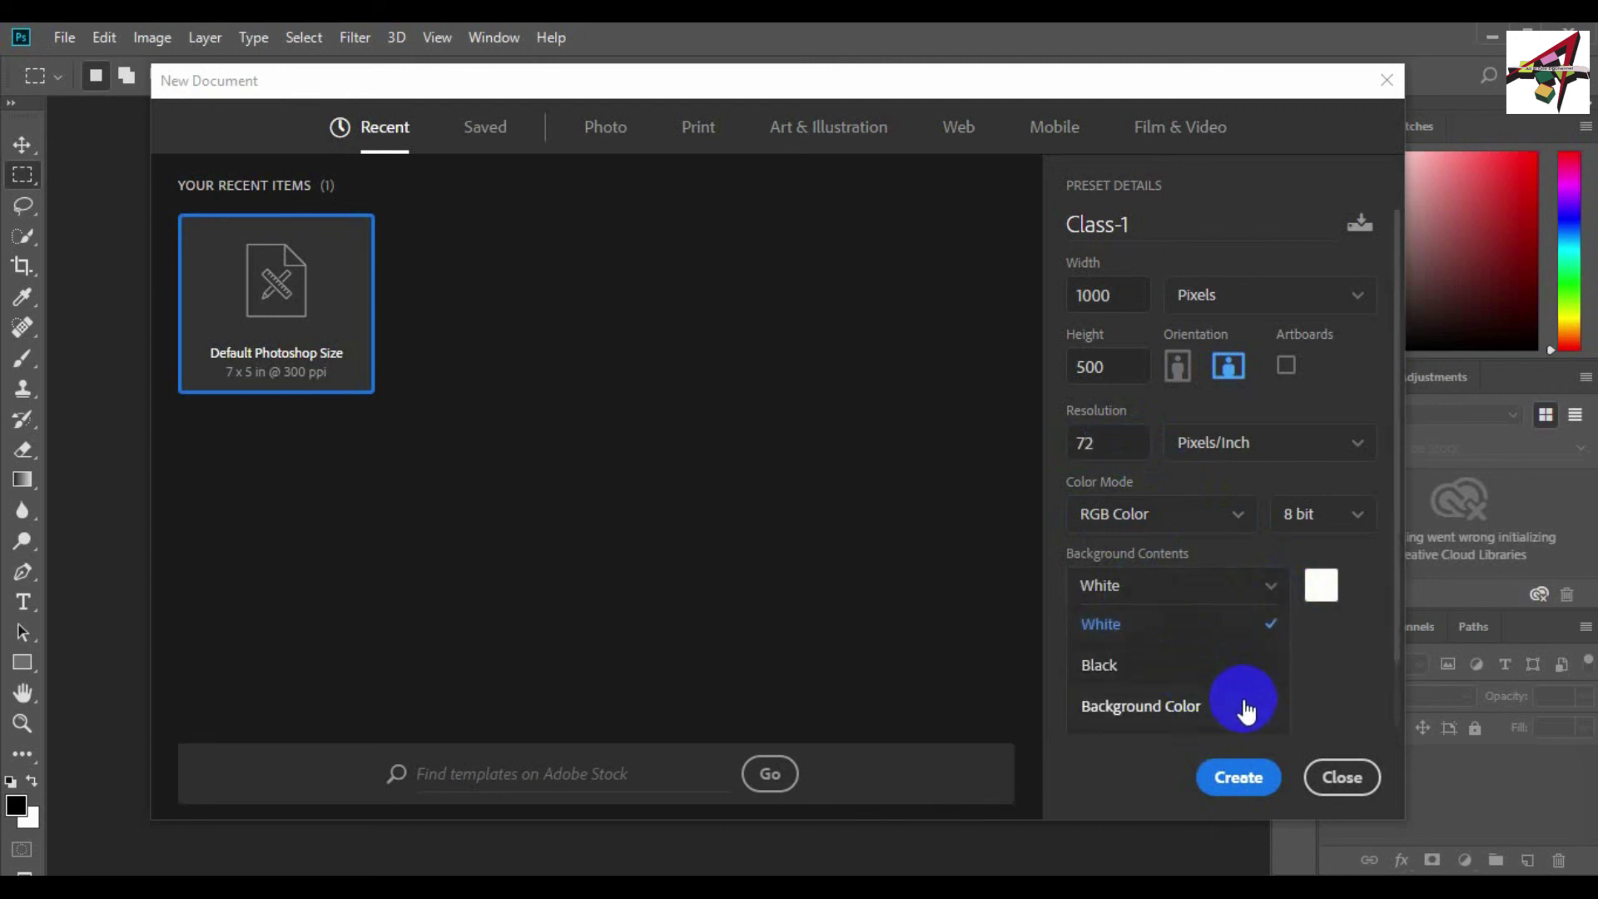
pyautogui.click(1197, 706)
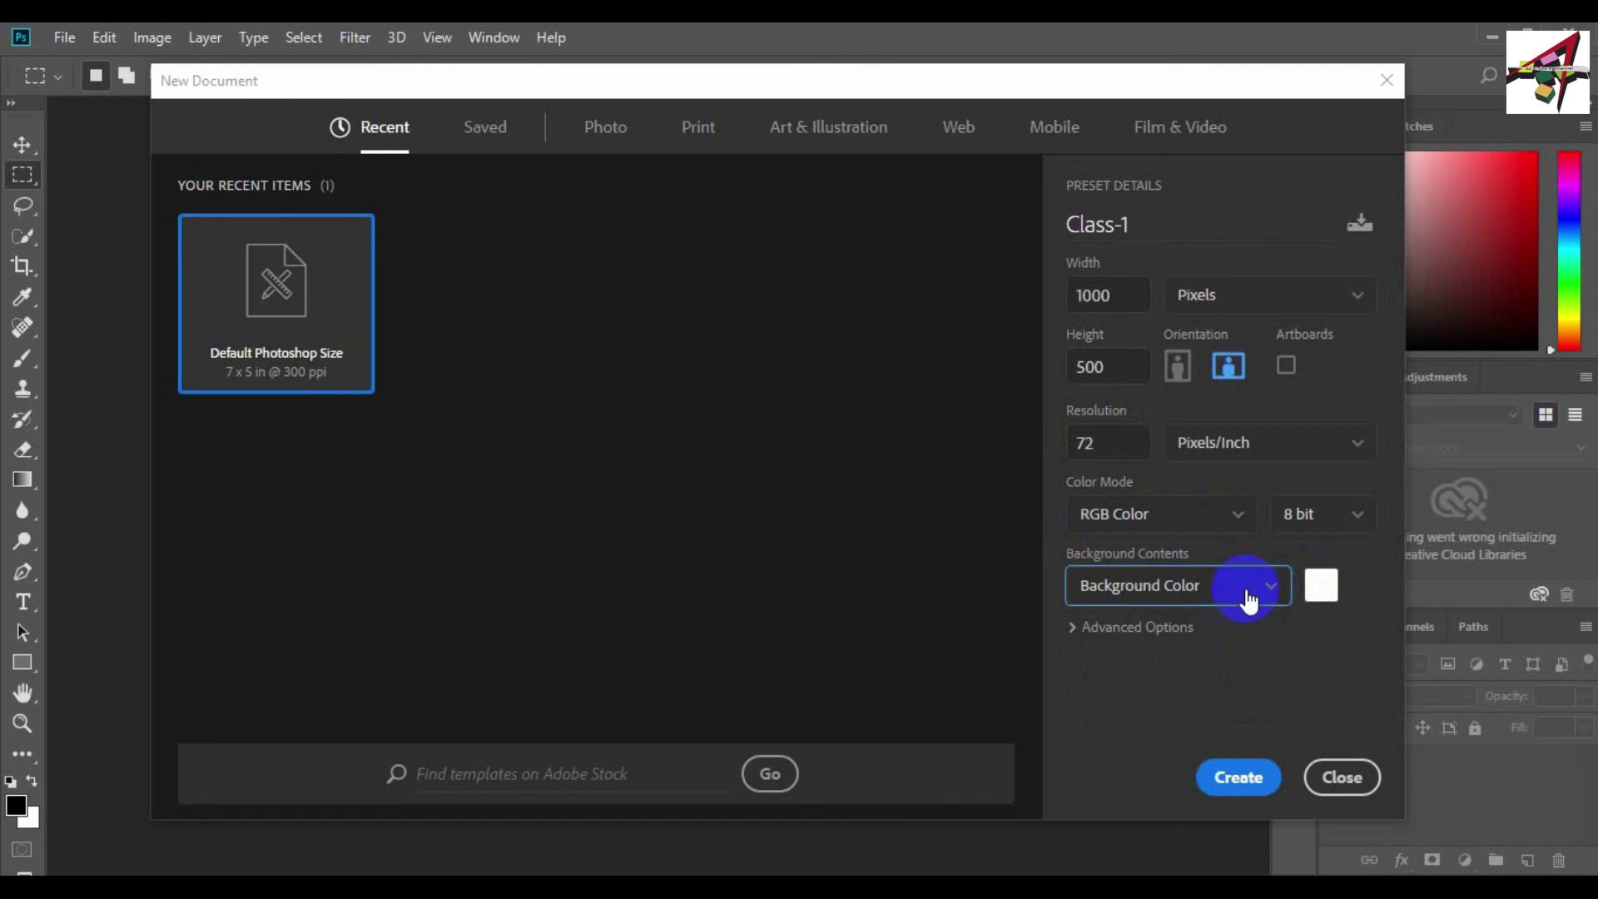
# - Expand Advanced Options and check the background colour in the Color Picker, keeping it white (ffffff)
pyautogui.click(1146, 630)
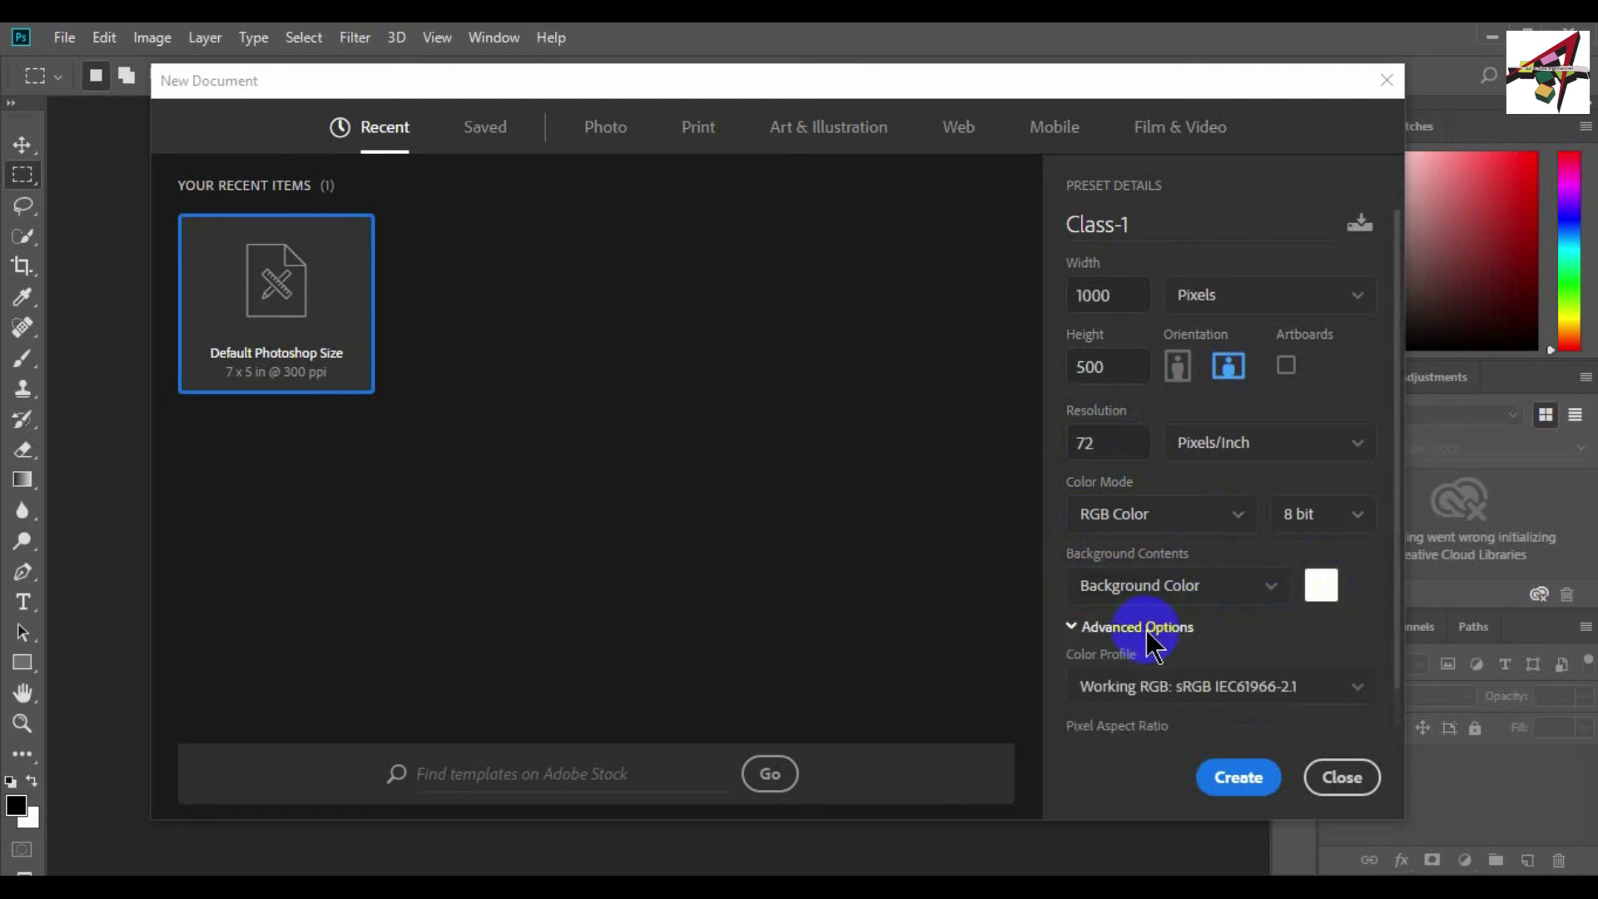
pyautogui.click(1192, 593)
pyautogui.click(1193, 593)
pyautogui.click(1194, 592)
pyautogui.click(1320, 585)
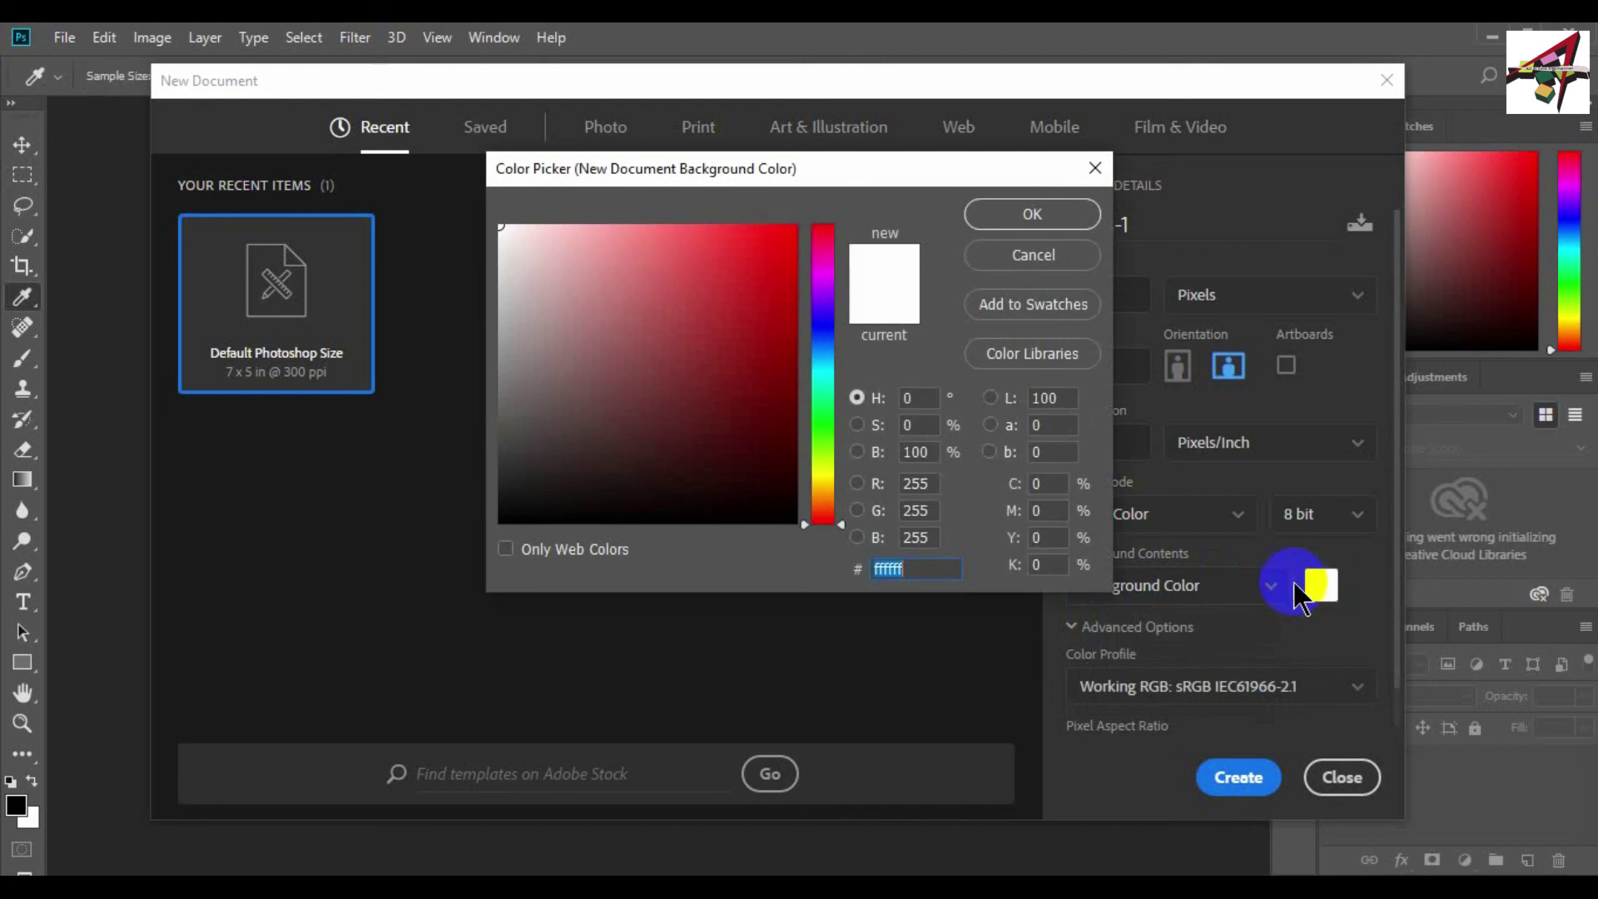
pyautogui.click(1095, 168)
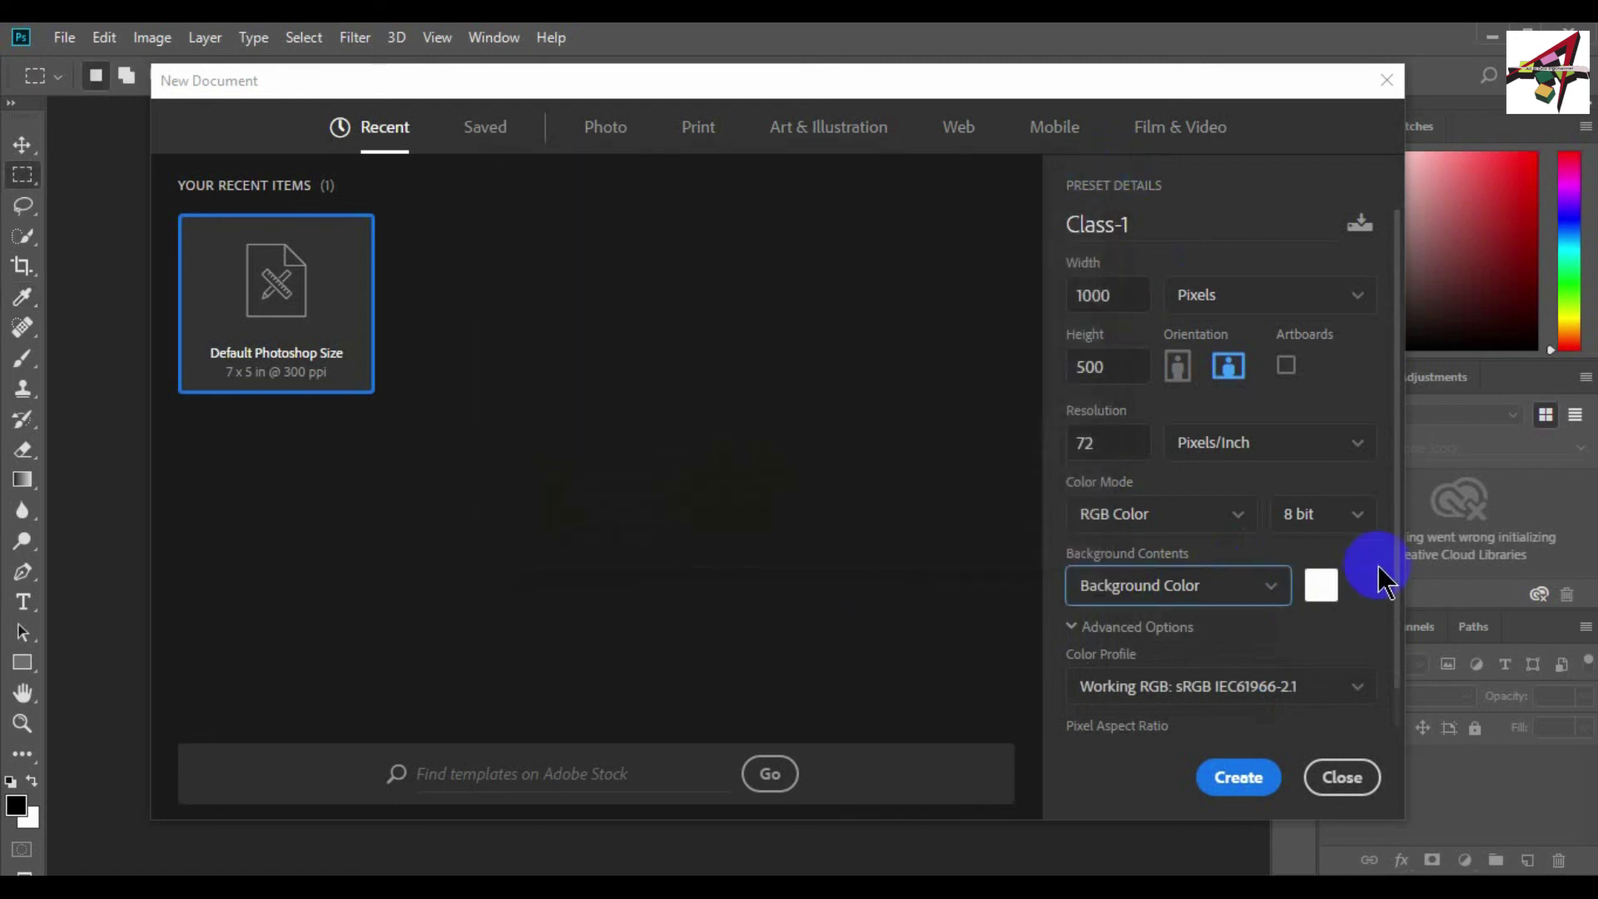
pyautogui.click(1321, 583)
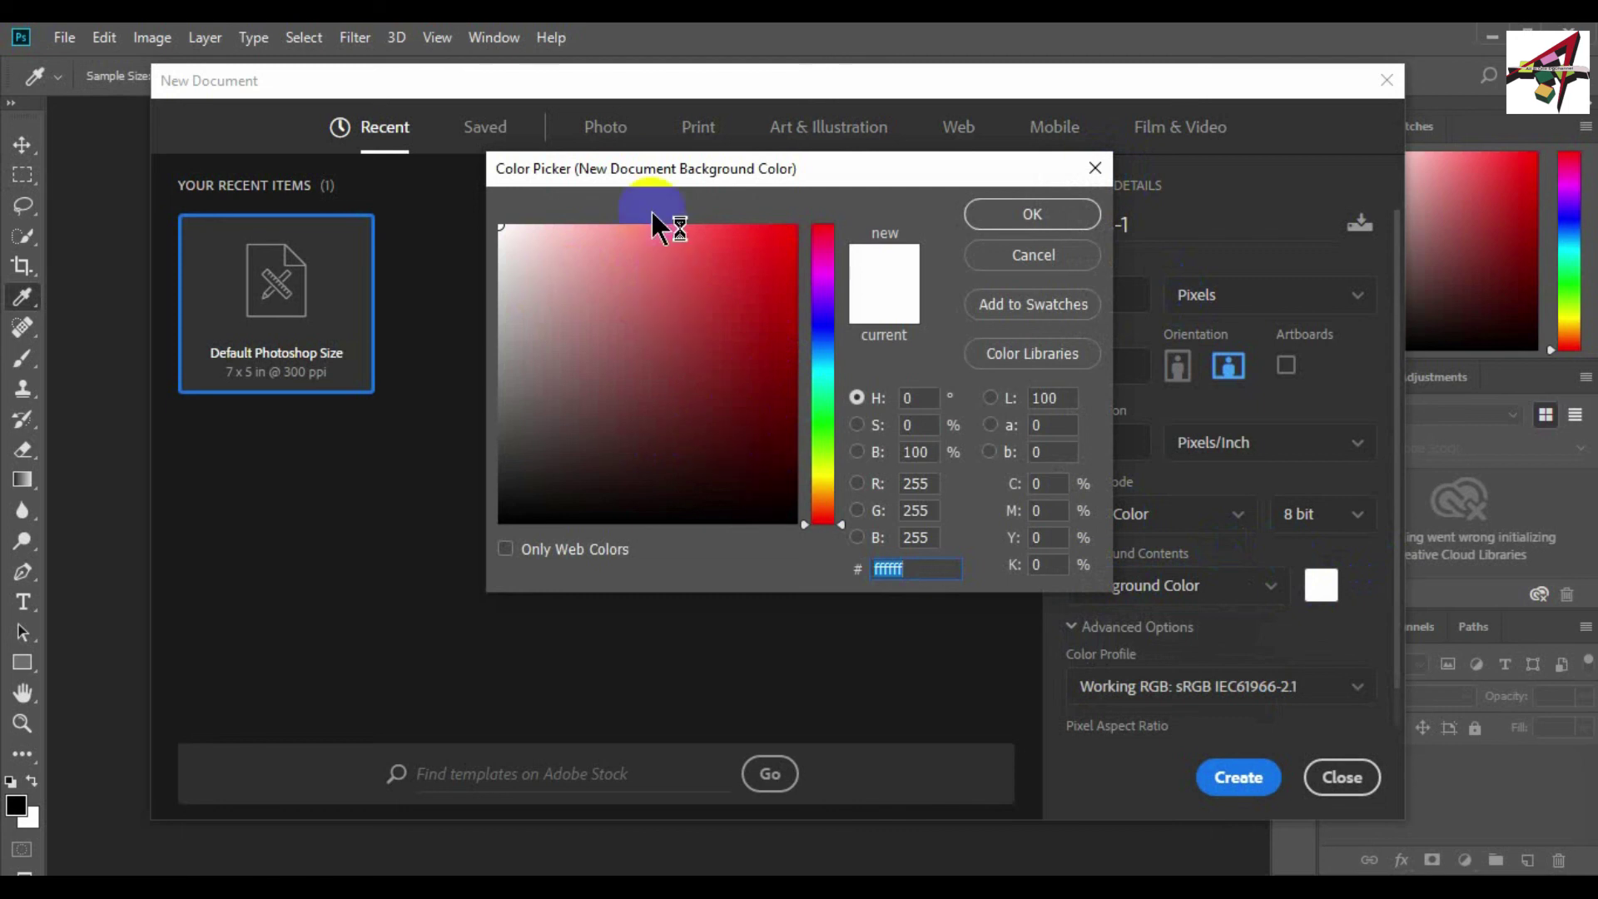
pyautogui.click(1095, 167)
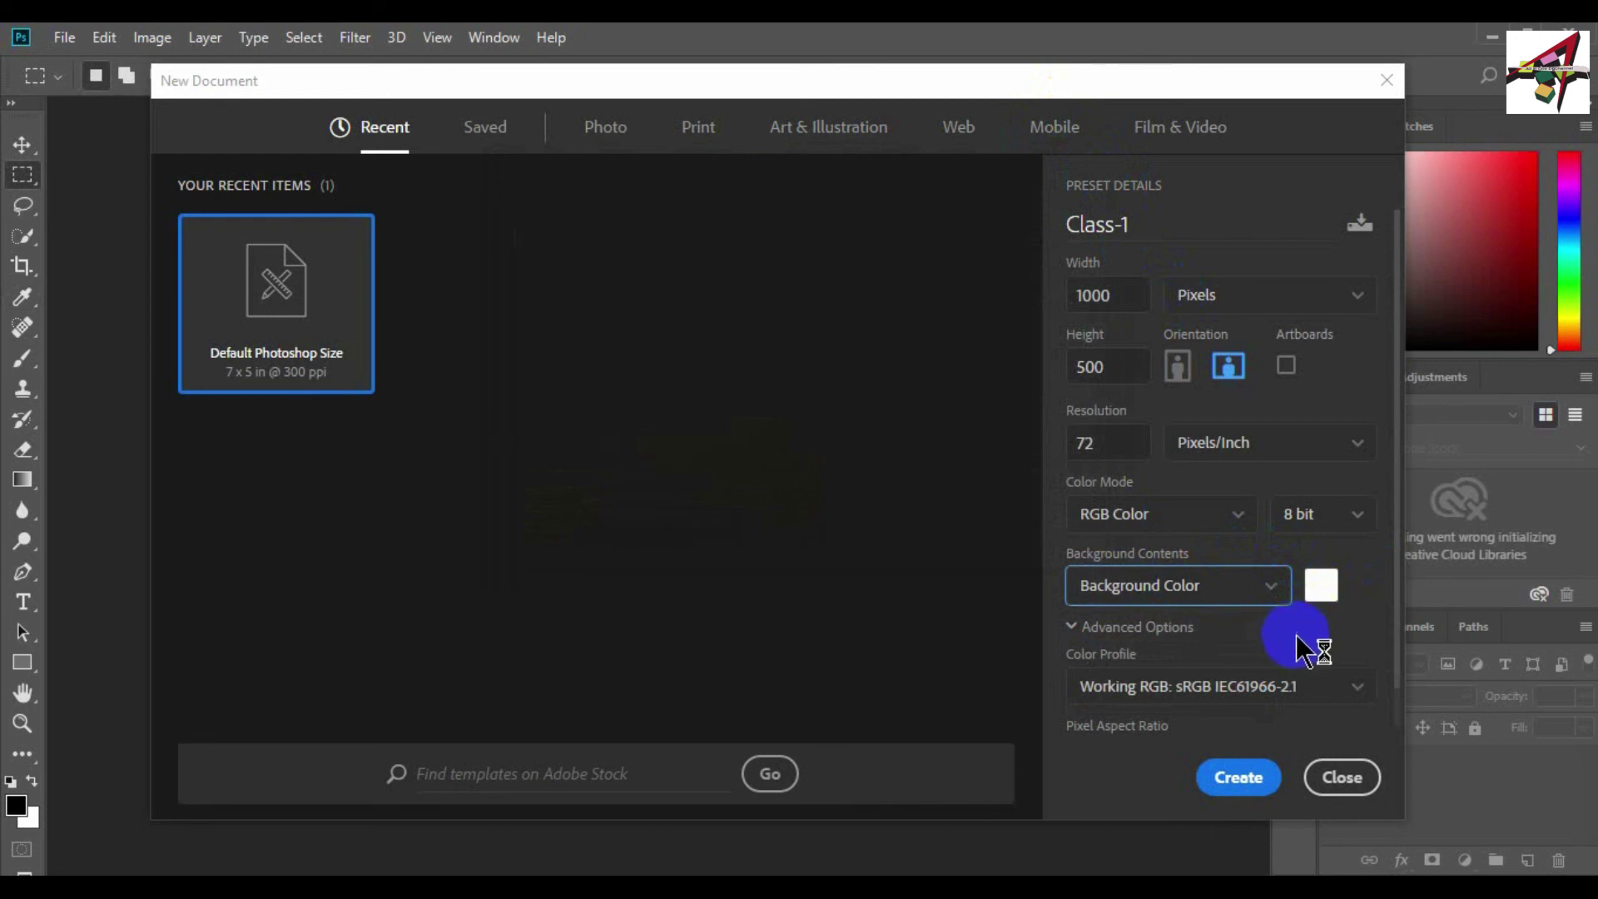
# - Keep the Working RGB colour profile and create the 1000×500 Class-1 document
pyautogui.click(1326, 696)
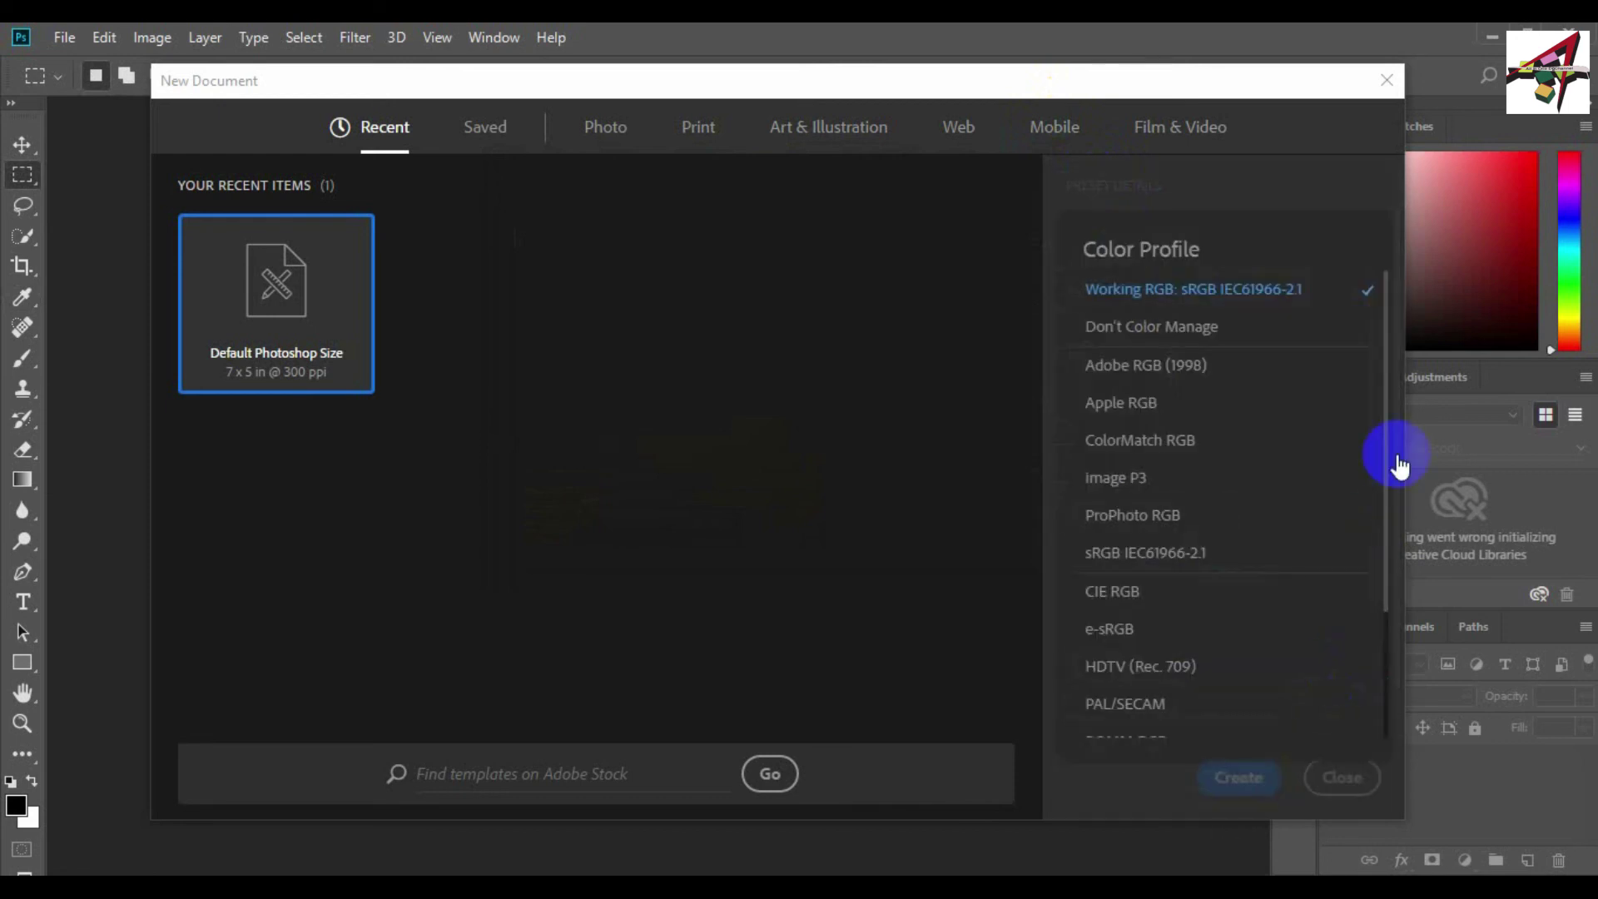
pyautogui.click(1284, 185)
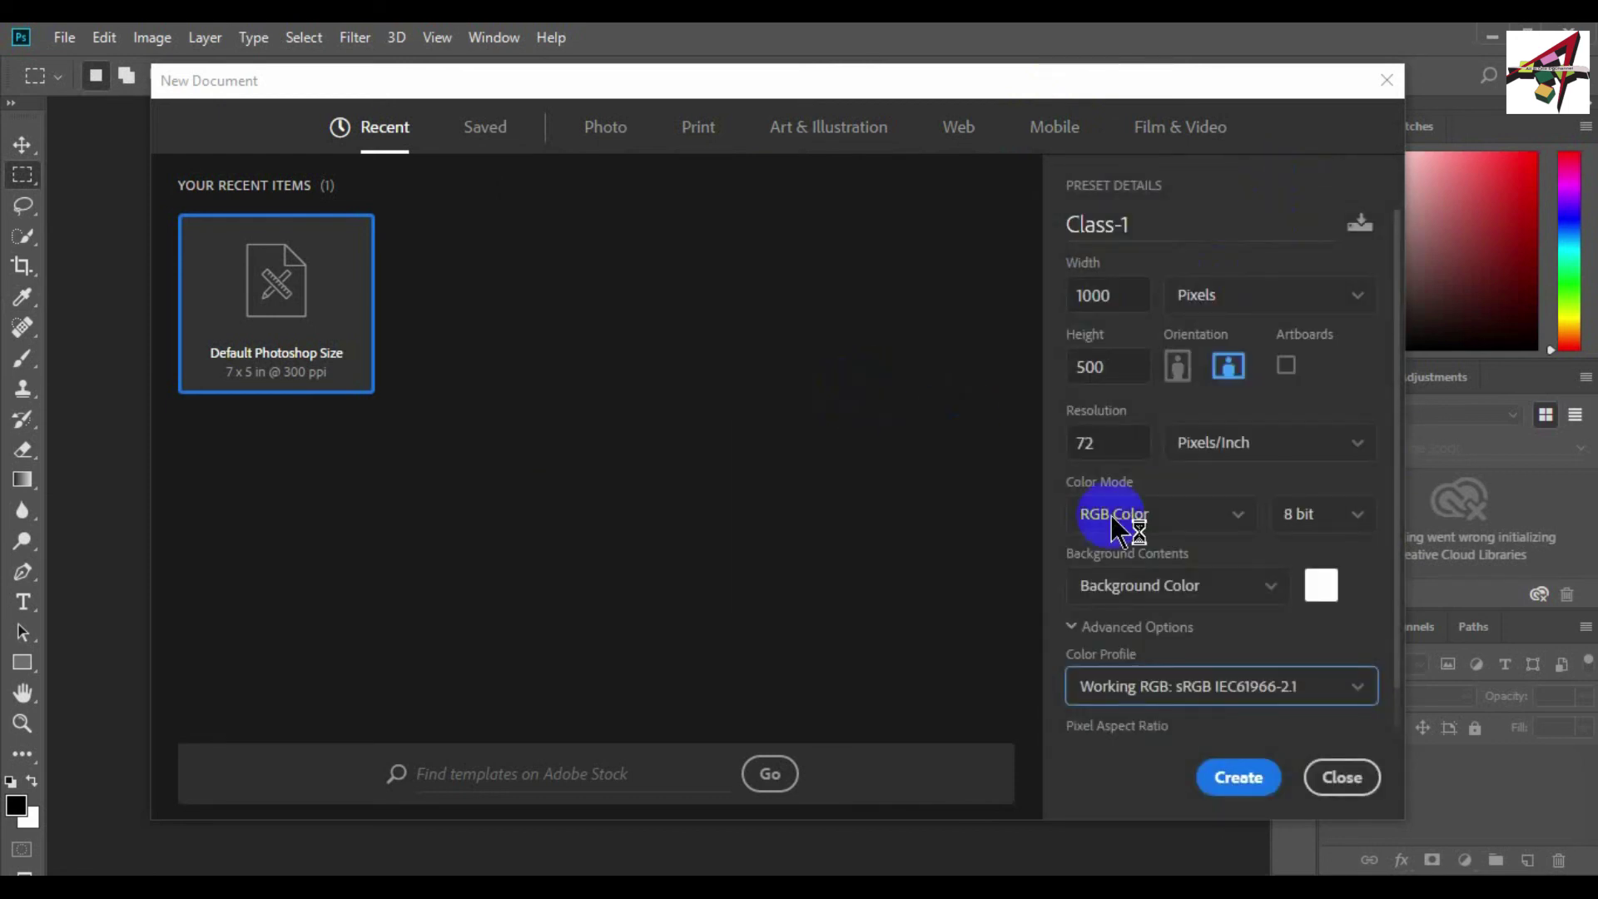
pyautogui.click(1235, 782)
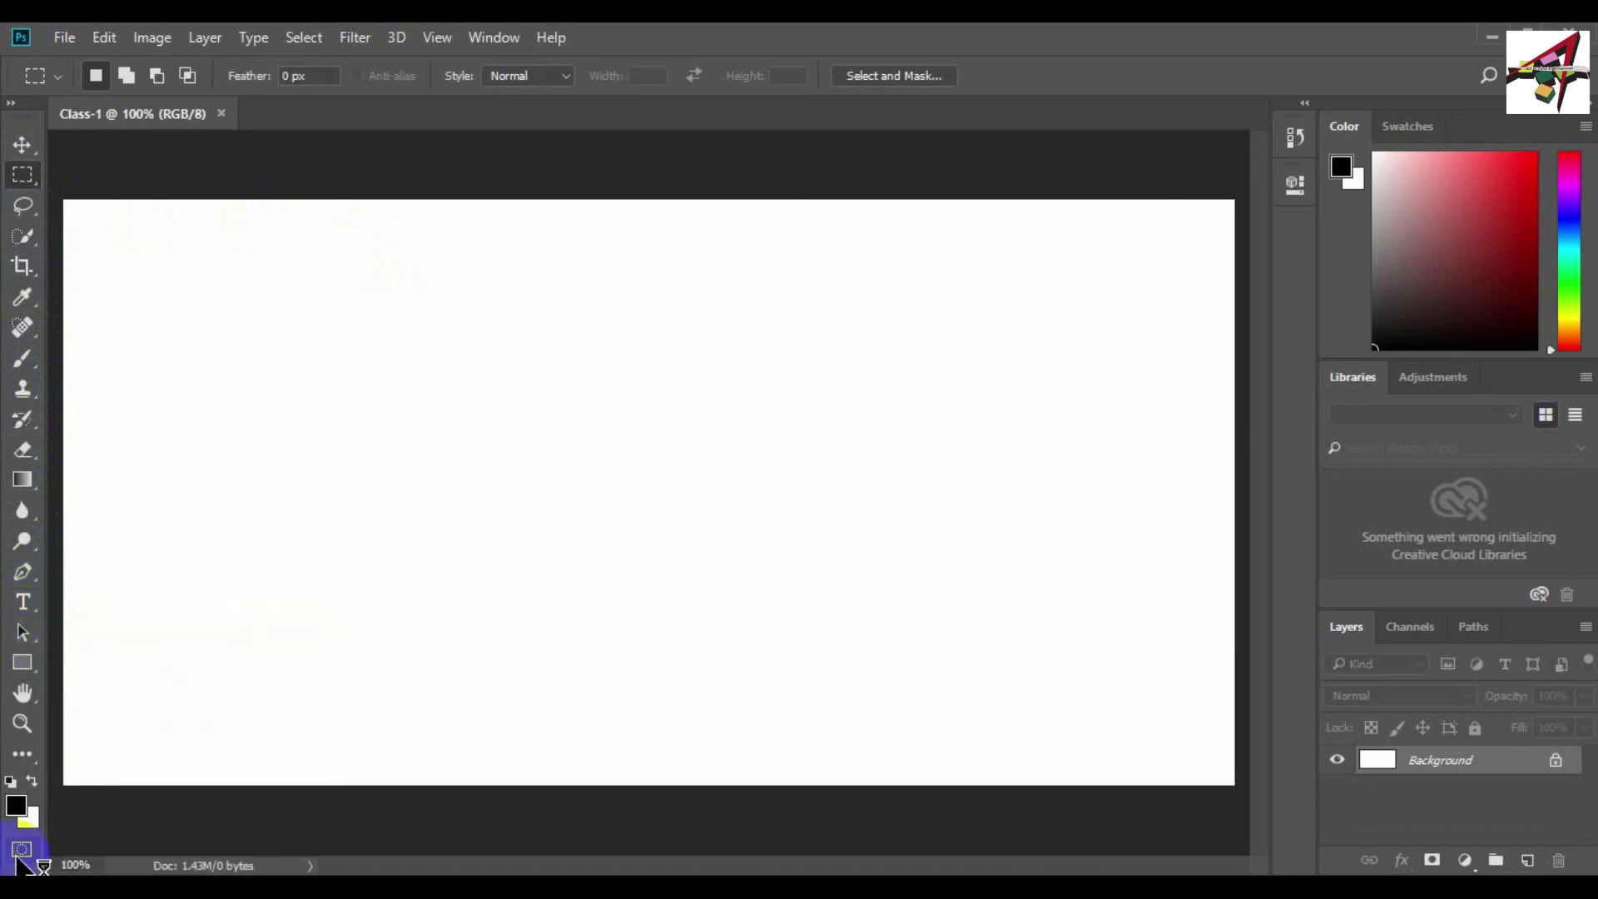
pyautogui.click(31, 812)
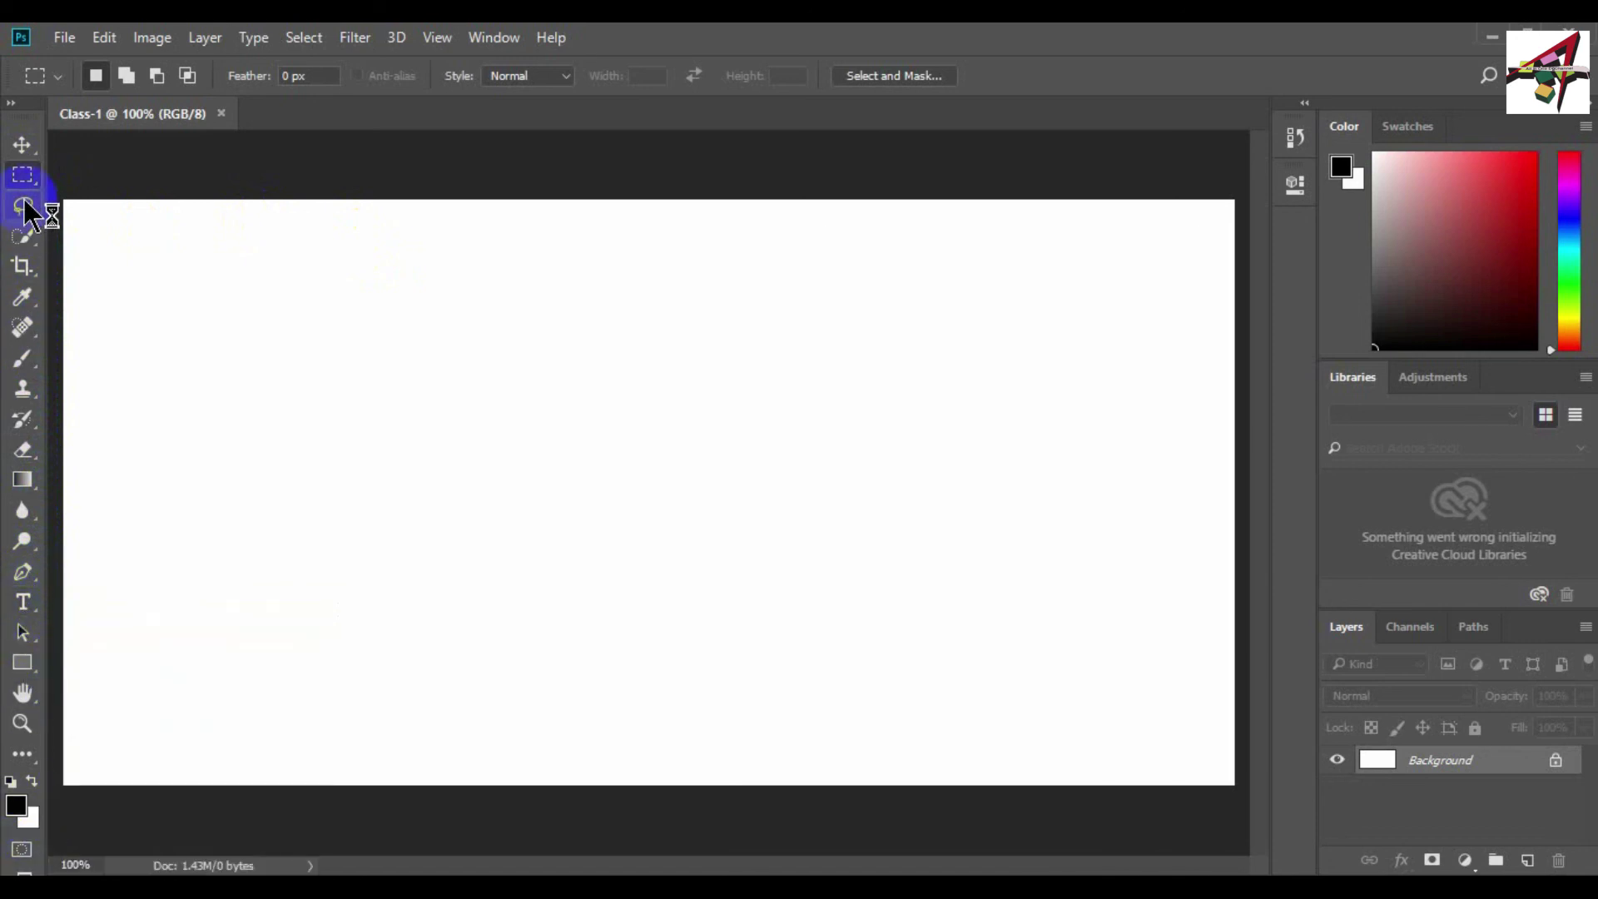